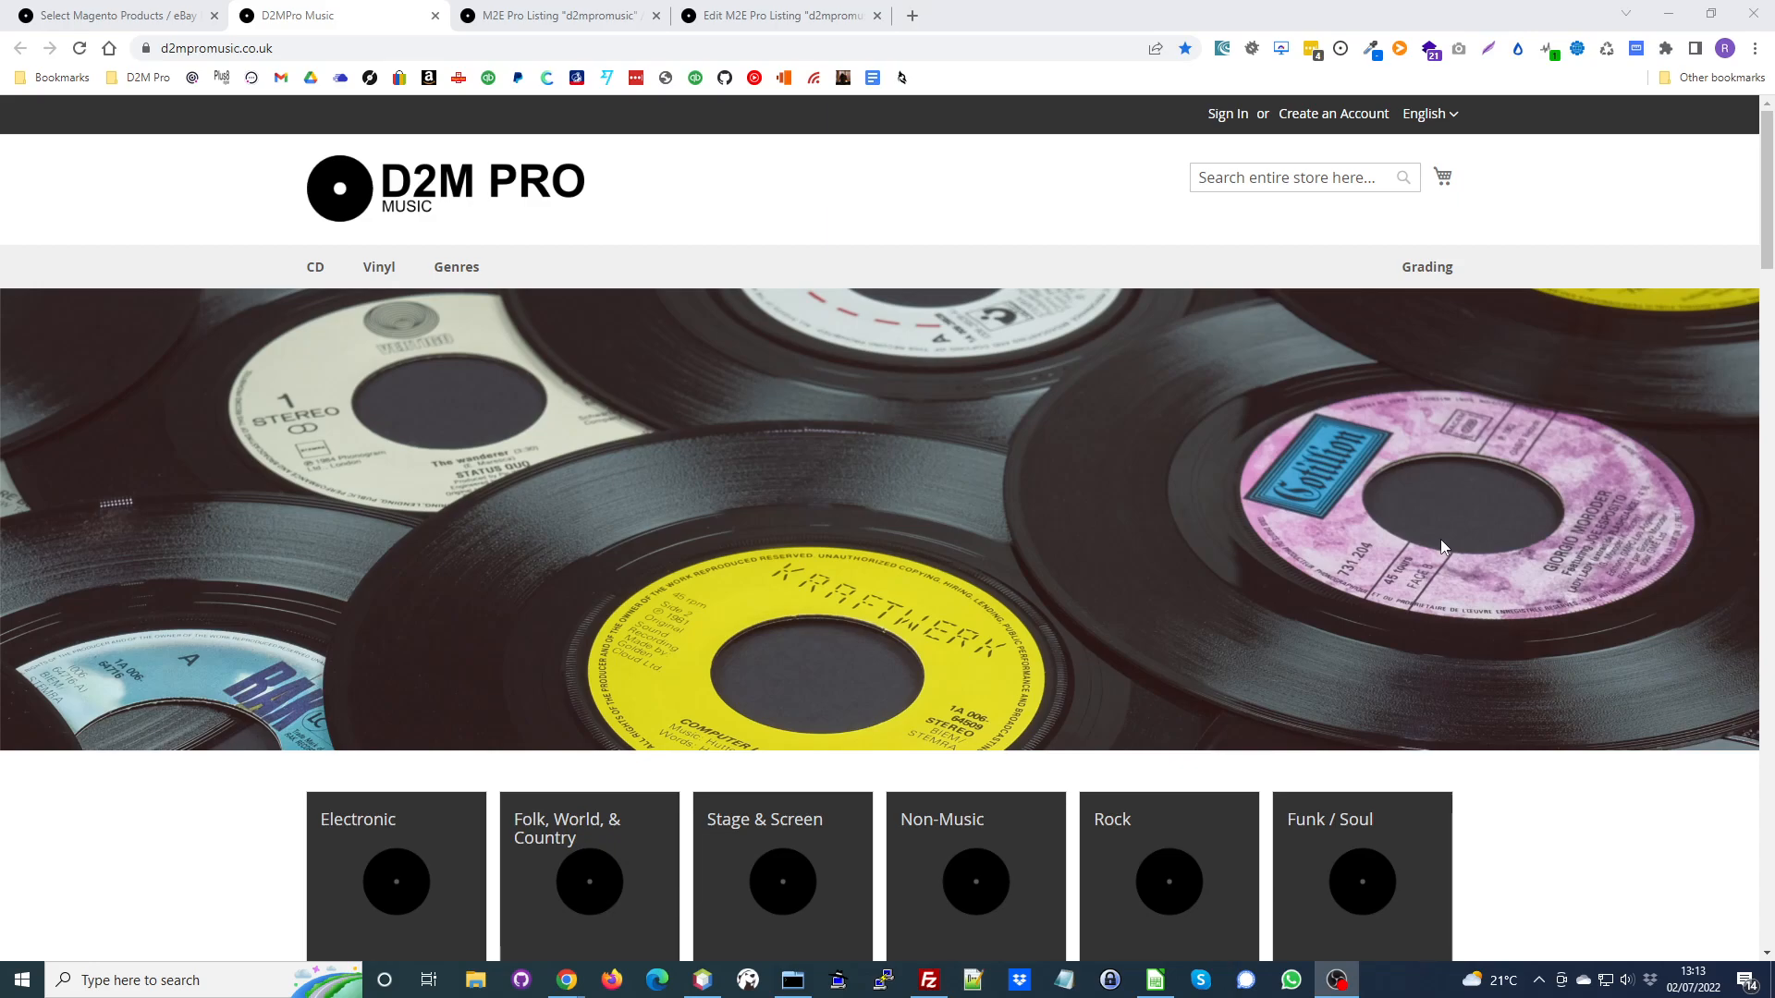
Open the d2mpromusic listing from the M2E Pro listings in the Magento admin's eBay integration.
{"action": "left_click", "coordinate": [153, 21]}
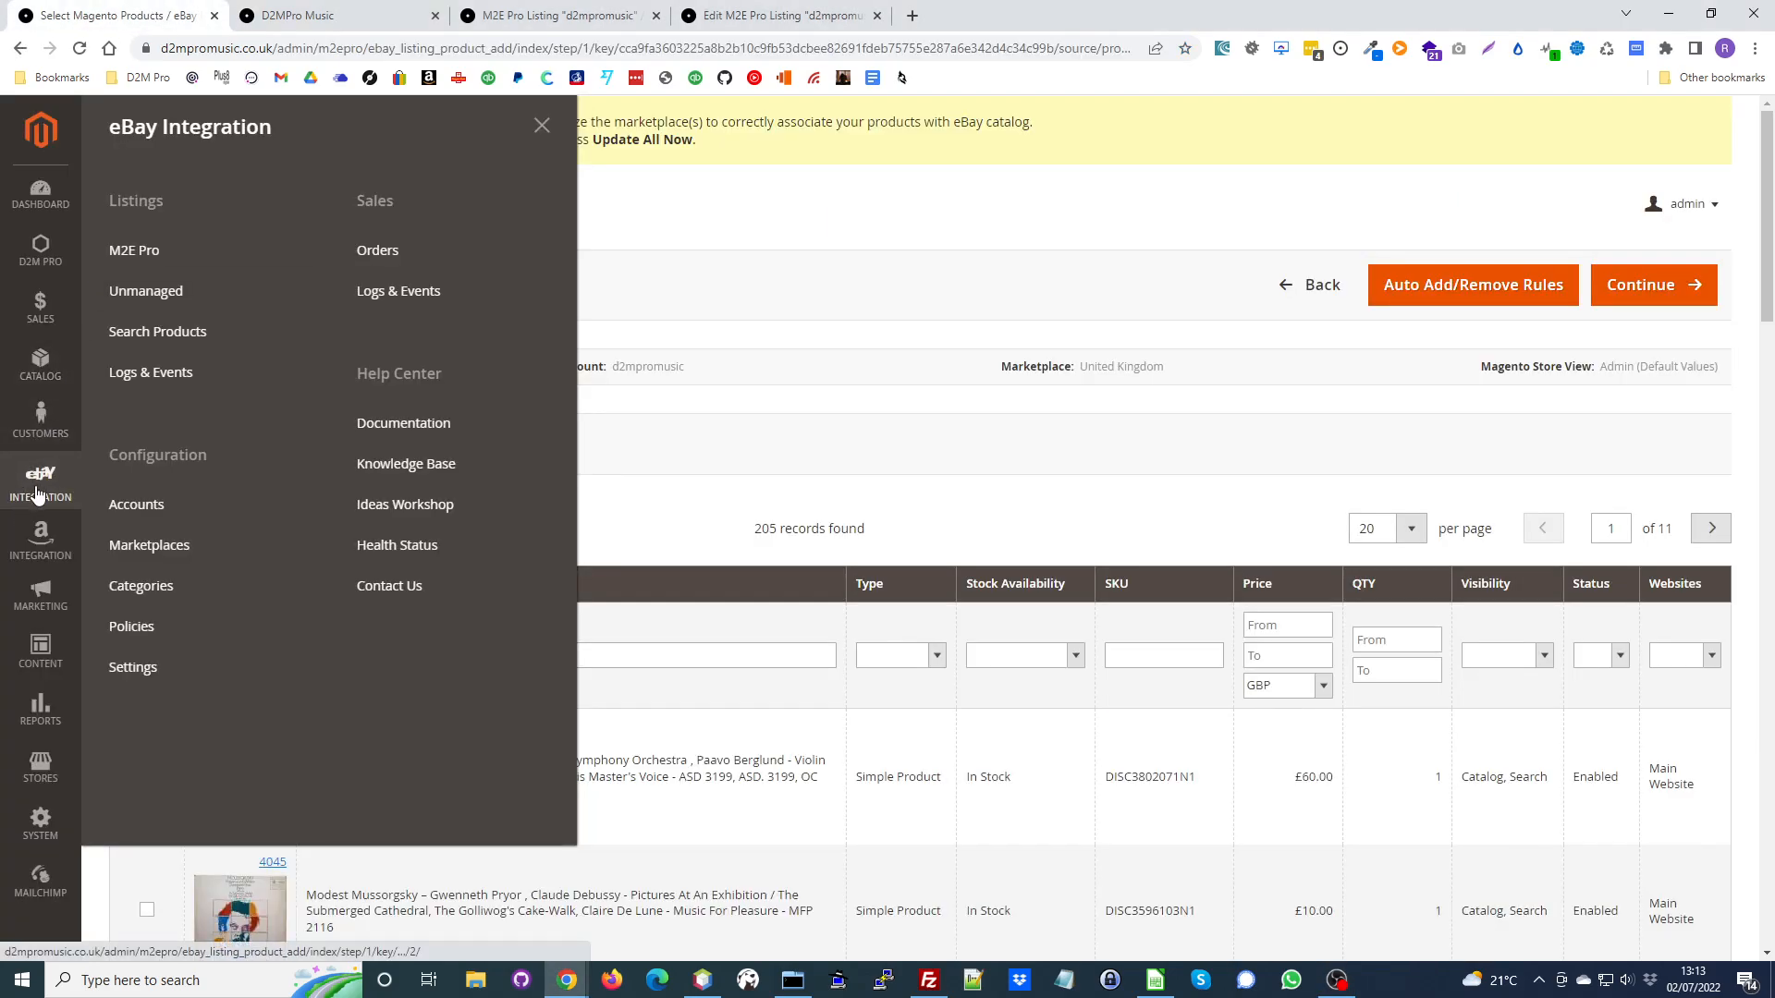
{"action": "left_click", "coordinate": [148, 256]}
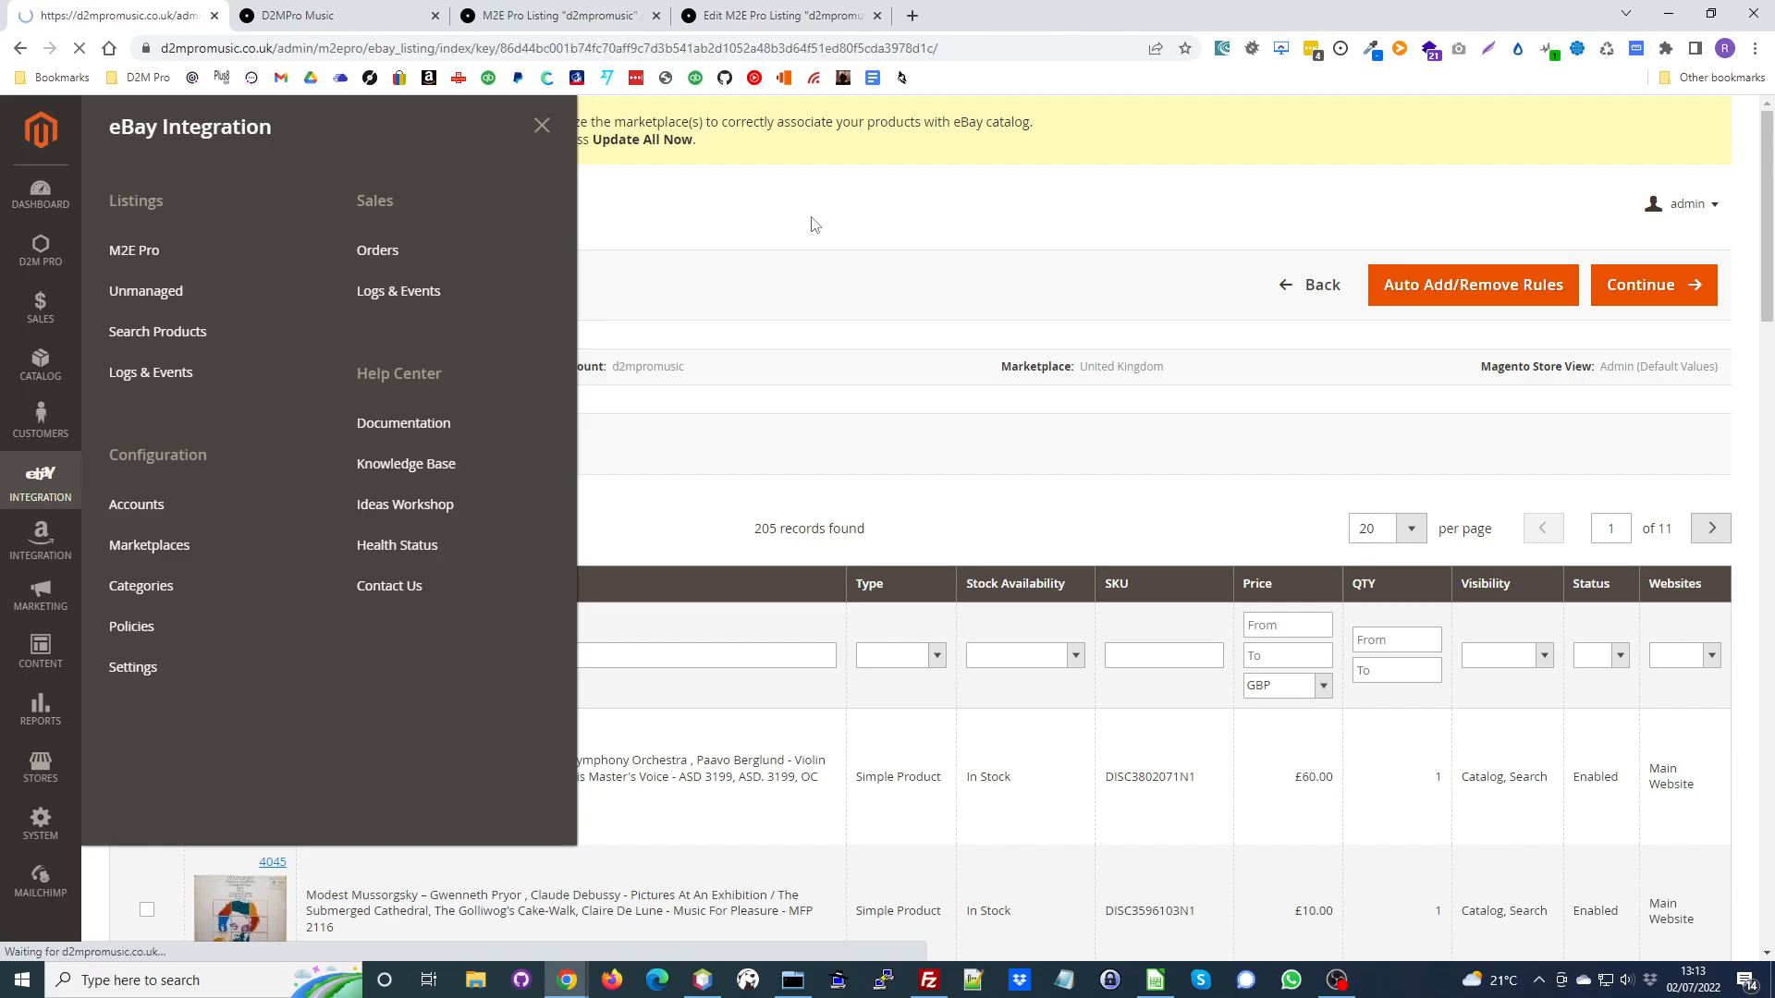
{"action": "scroll", "coordinate": [579, 283], "scroll_direction": "down", "scroll_amount": 1}
{"action": "scroll", "coordinate": [579, 284], "scroll_direction": "down", "scroll_amount": 2}
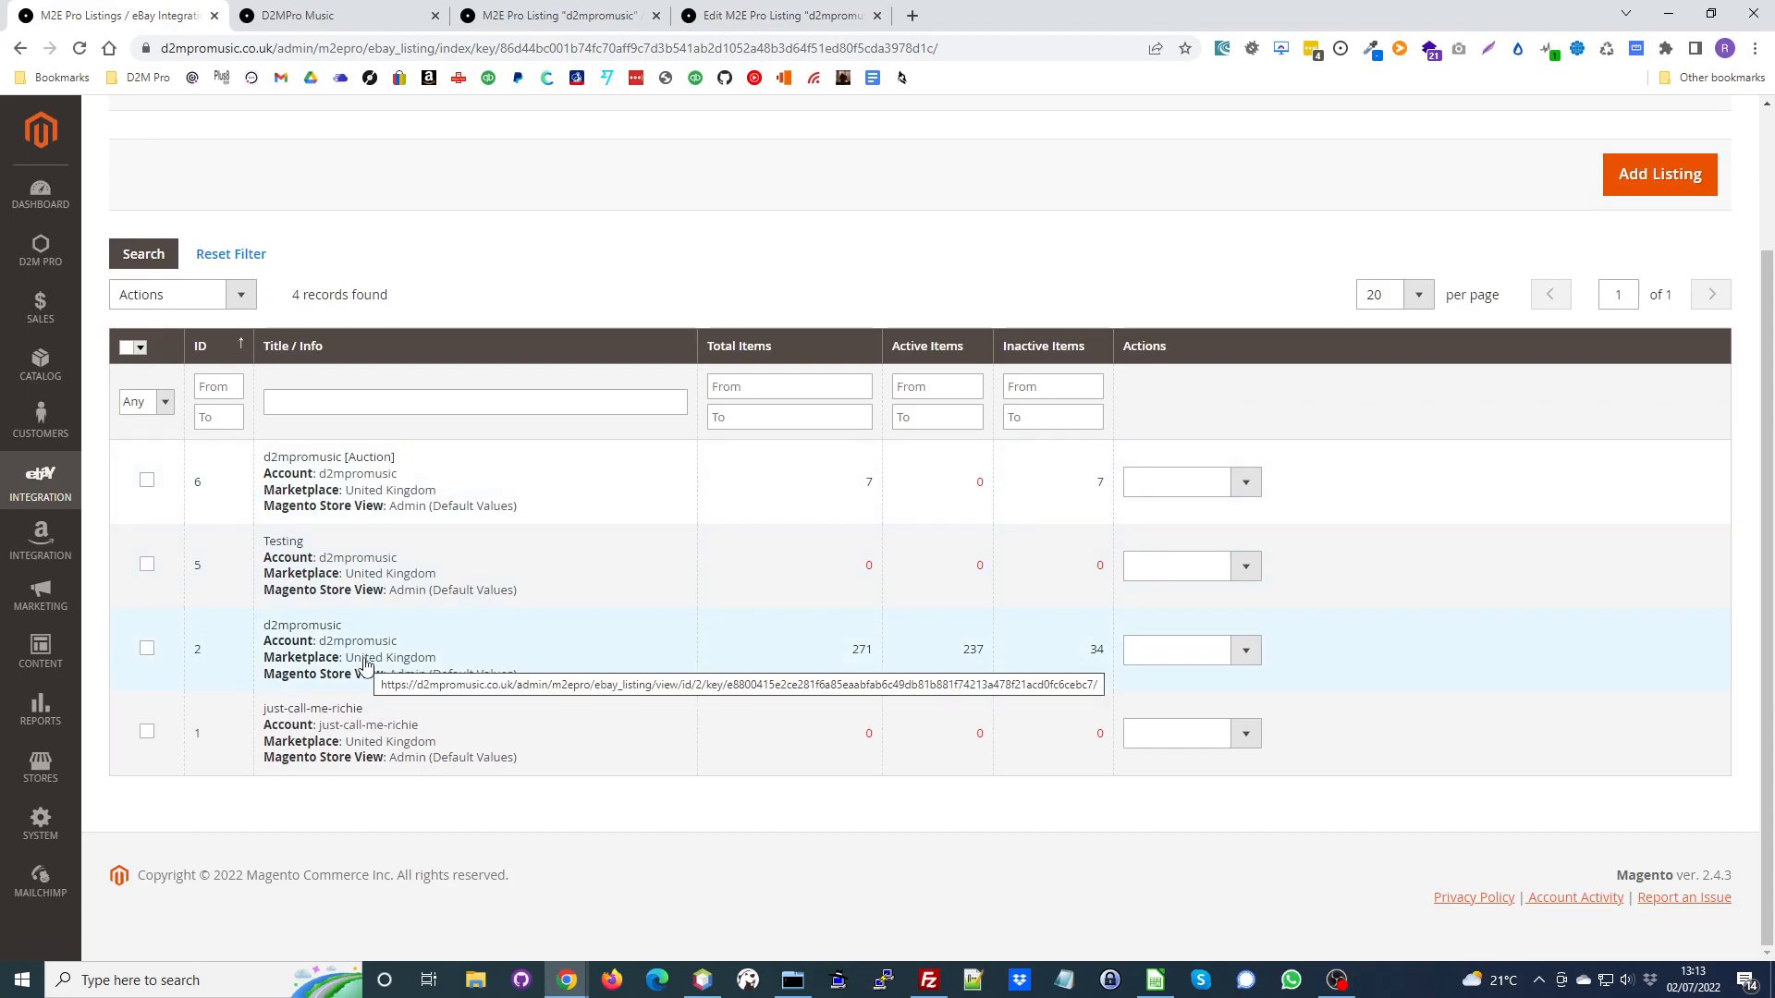
{"action": "left_click", "coordinate": [334, 659]}
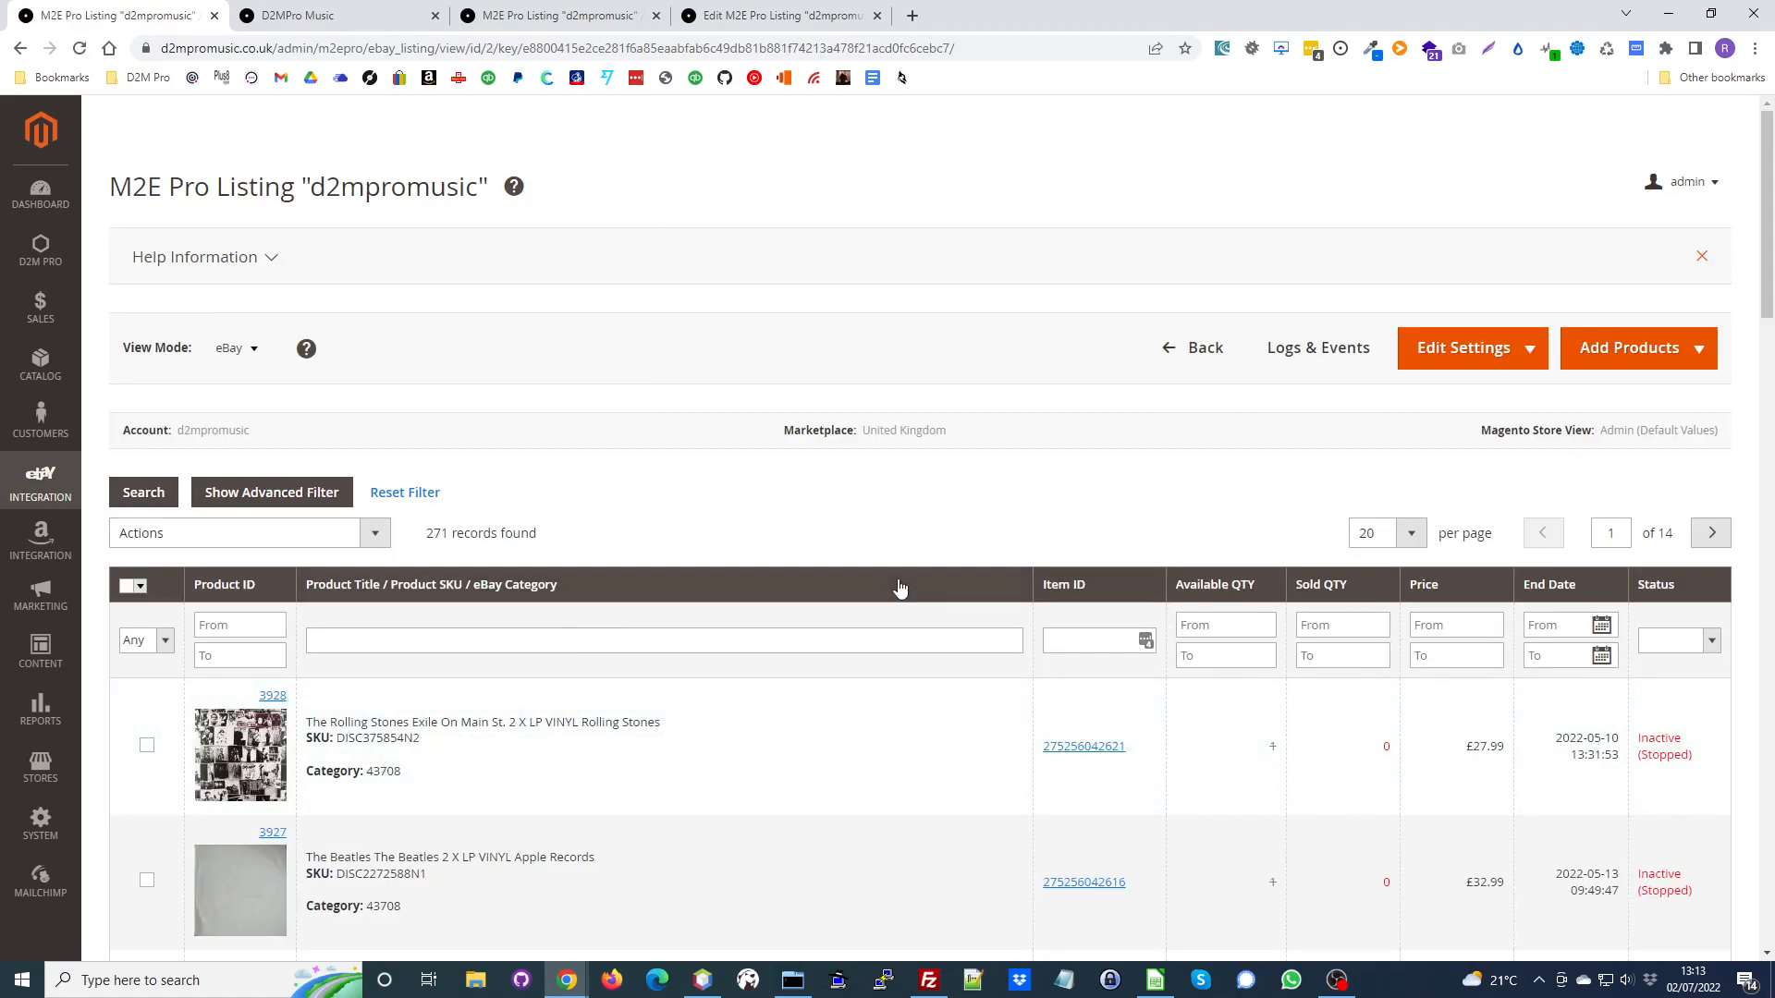
View the d2mpromusic listing's configuration with its payment, shipping, return, selling, description and synchronization policies.
{"action": "left_click", "coordinate": [1525, 358]}
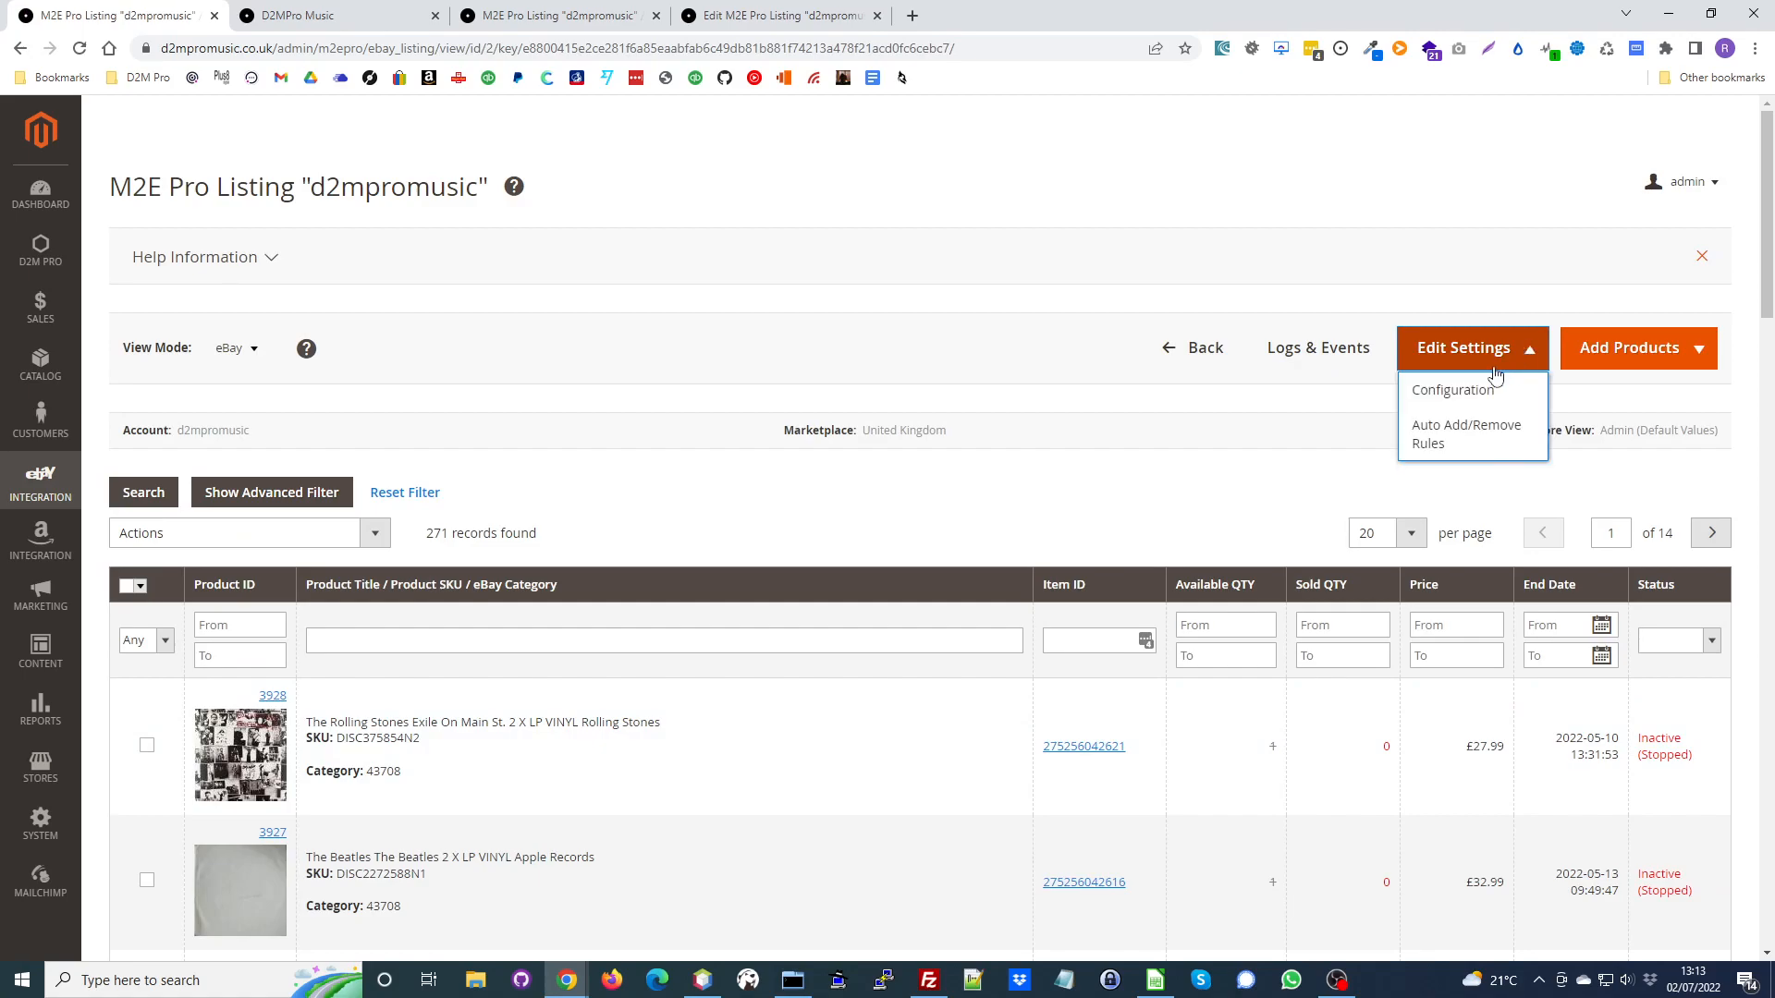
{"action": "left_click", "coordinate": [1474, 396]}
{"action": "left_click", "coordinate": [994, 18]}
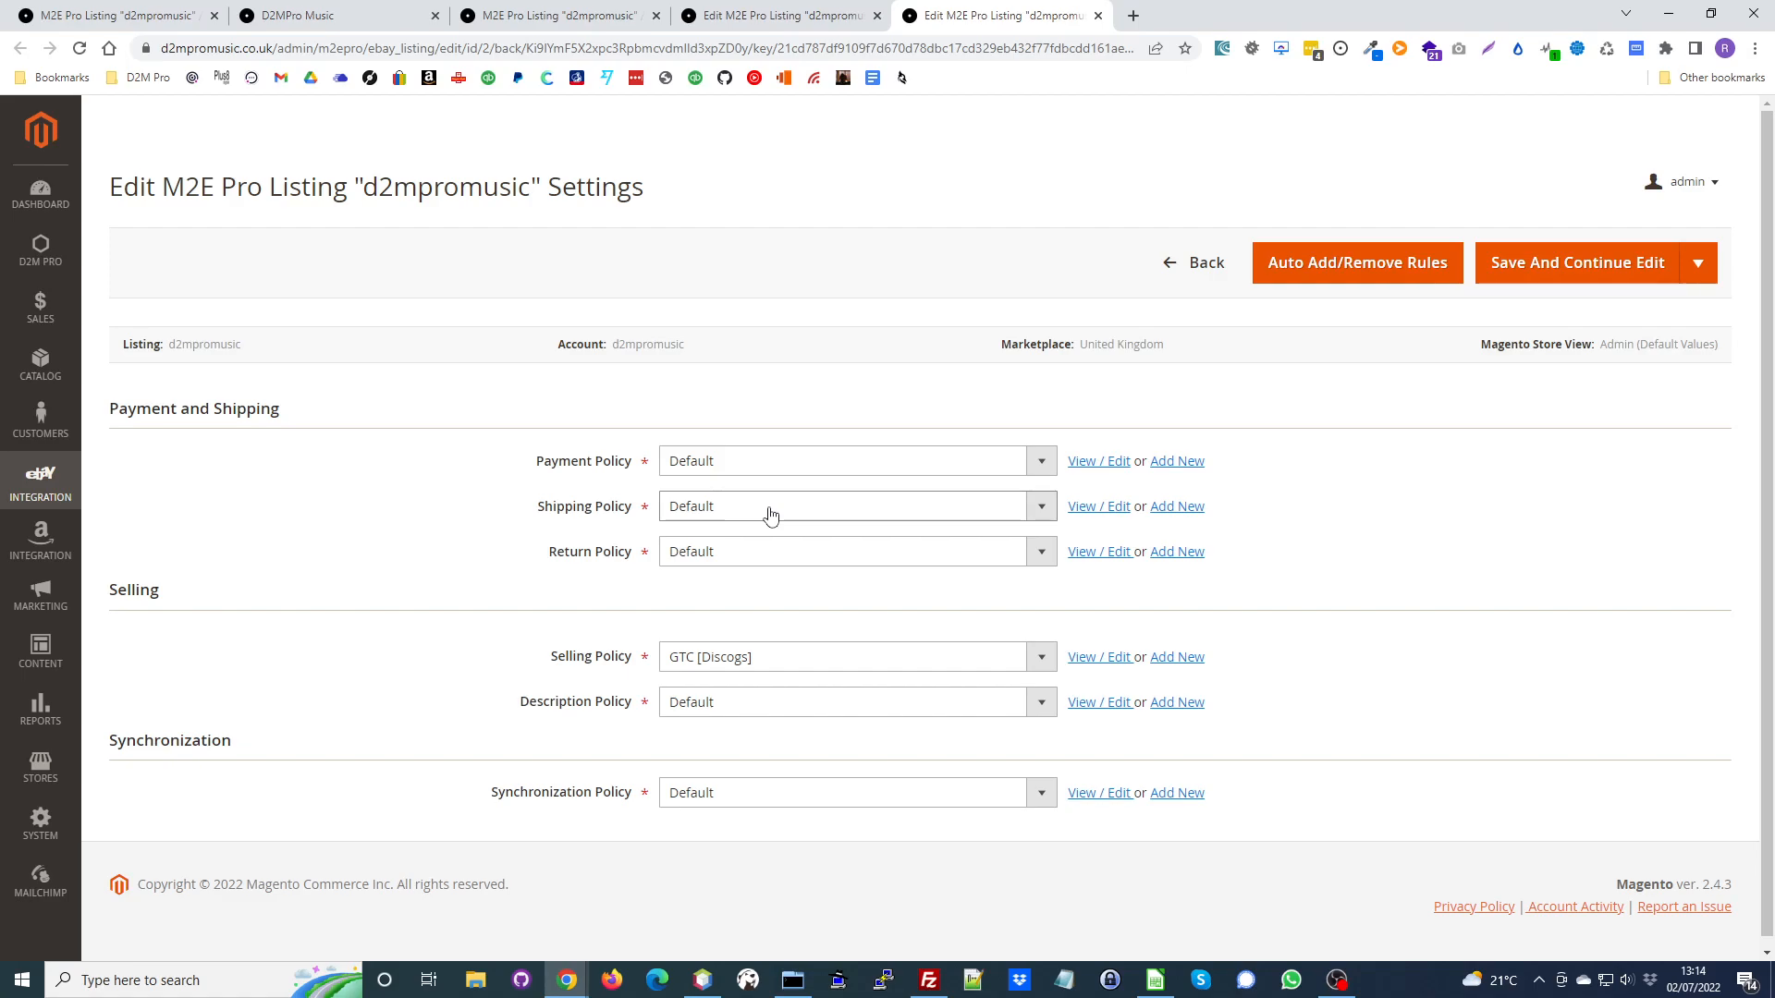
Return to the d2mpromusic listing and look through its products and their eBay statuses.
{"action": "left_click", "coordinate": [128, 15]}
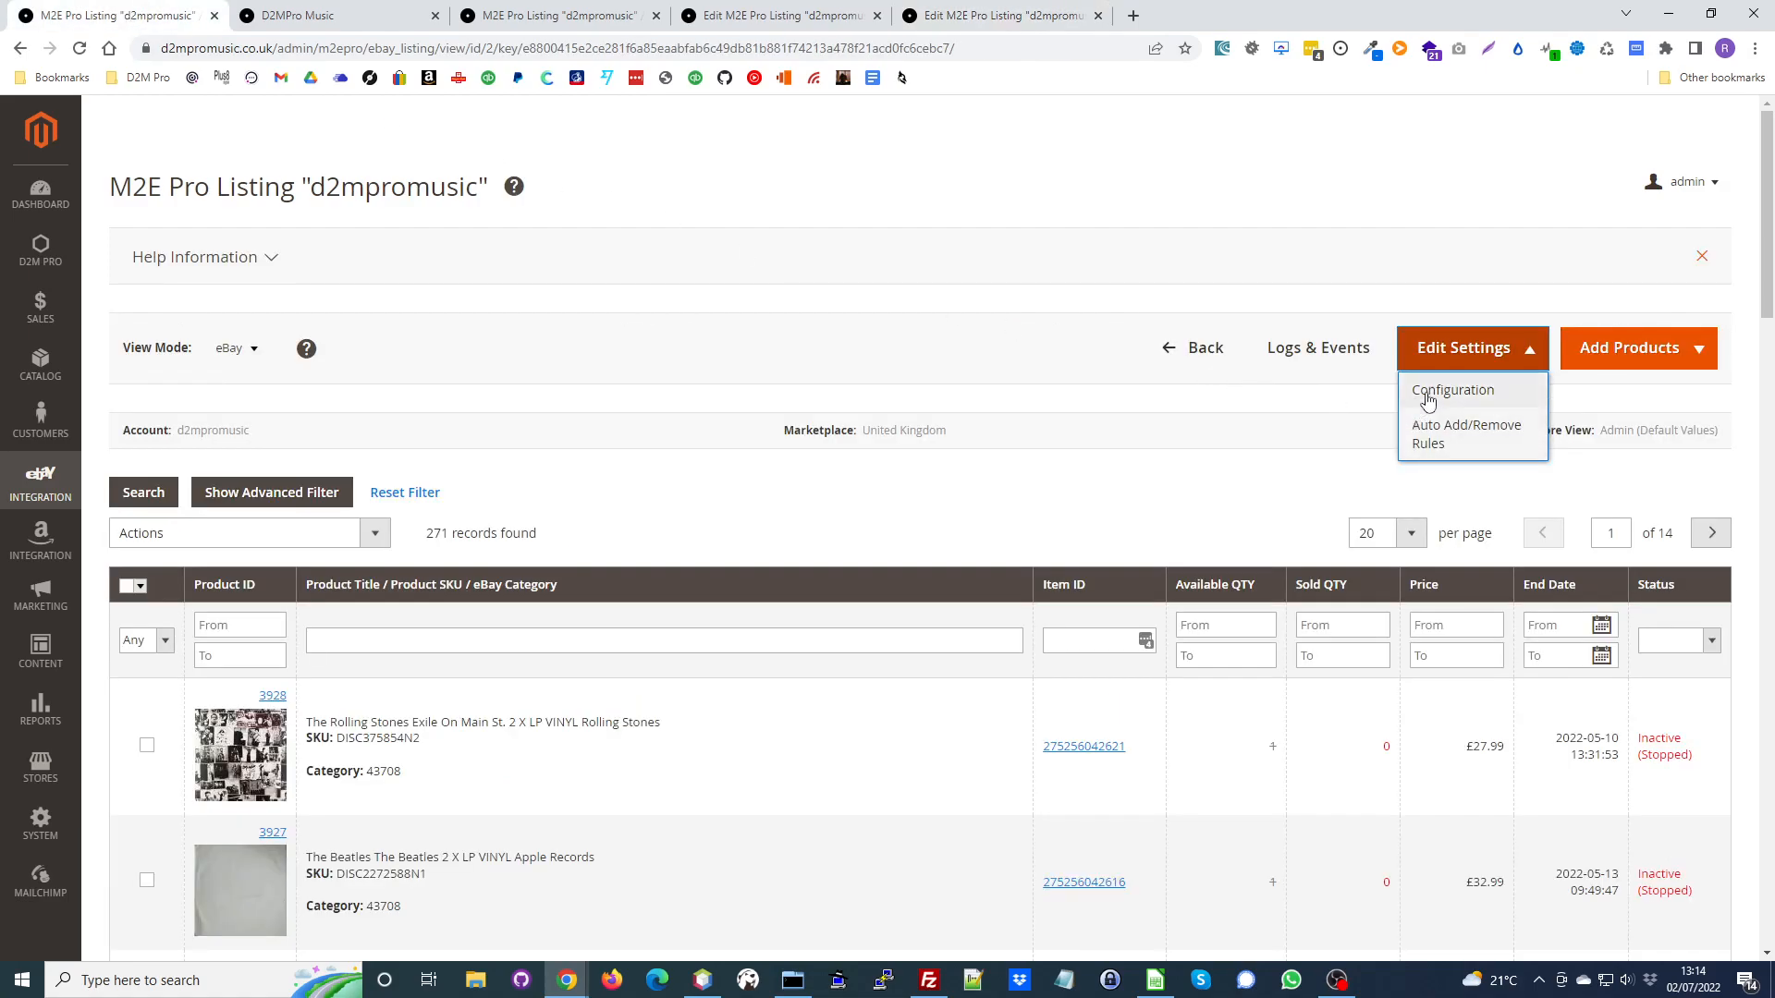
{"action": "left_click", "coordinate": [1237, 201]}
{"action": "scroll", "coordinate": [920, 767], "scroll_direction": "down", "scroll_amount": 6}
{"action": "scroll", "coordinate": [1201, 684], "scroll_direction": "down", "scroll_amount": 2}
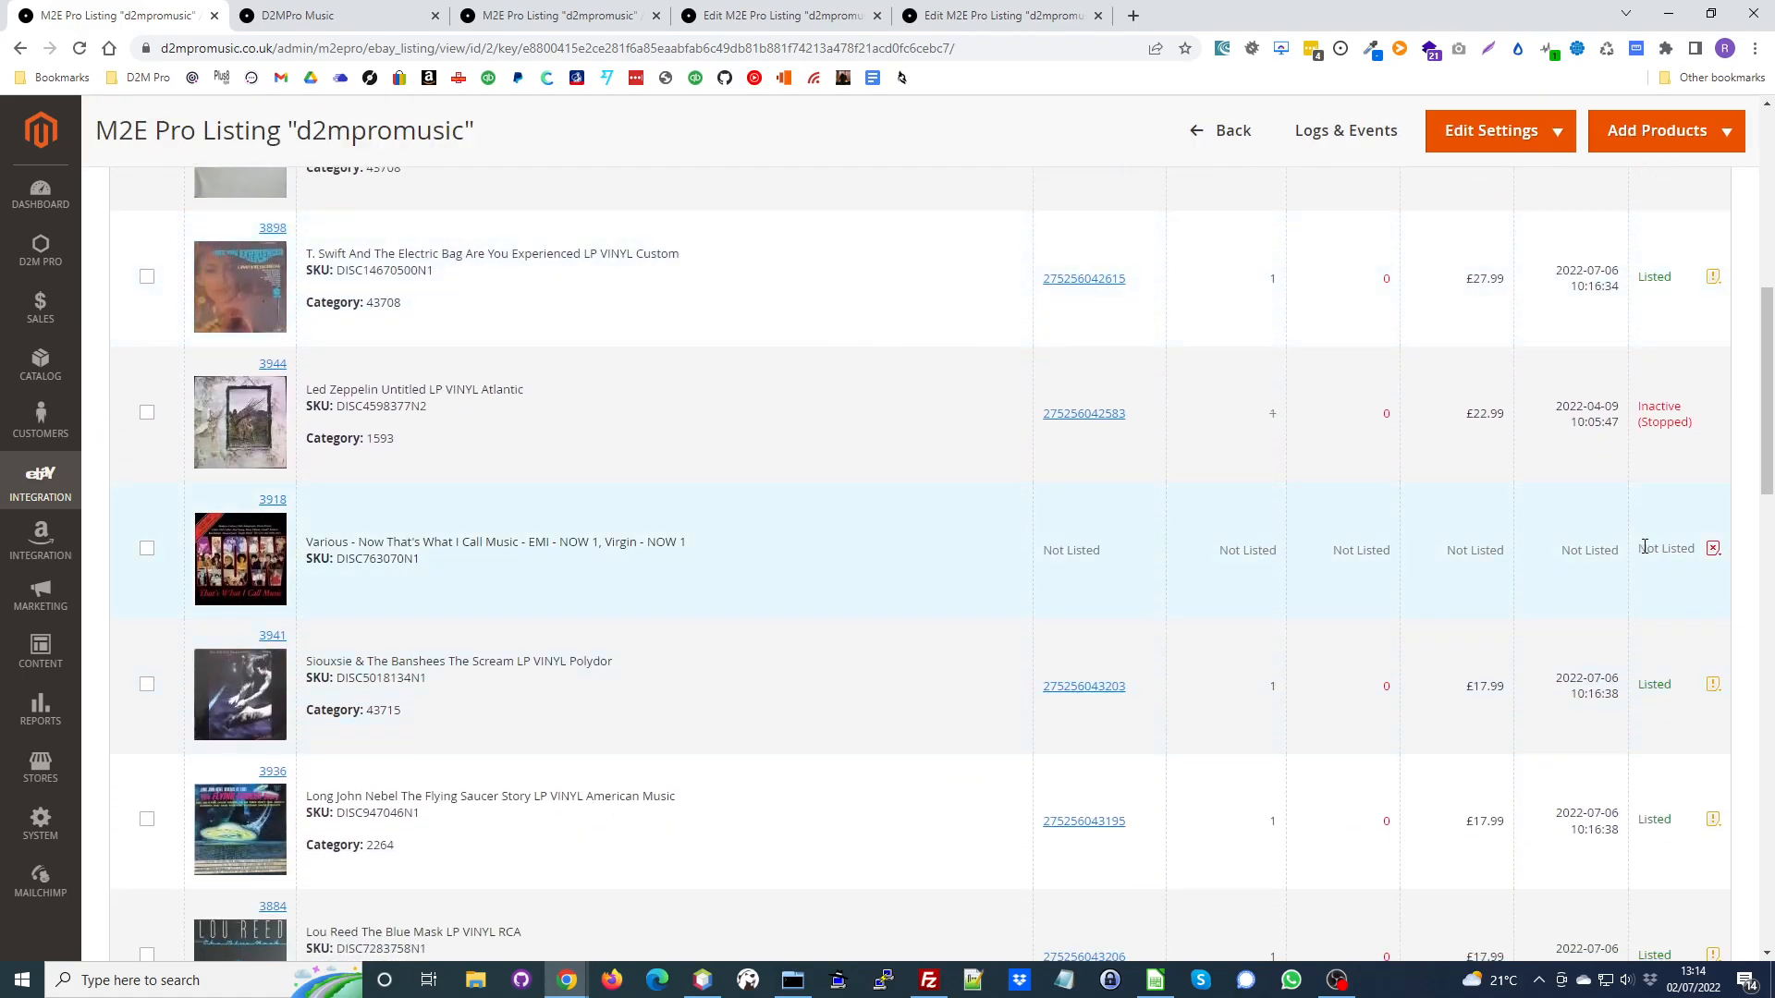
{"action": "scroll", "coordinate": [1572, 546], "scroll_direction": "down", "scroll_amount": 5}
{"action": "scroll", "coordinate": [1646, 567], "scroll_direction": "up", "scroll_amount": 14}
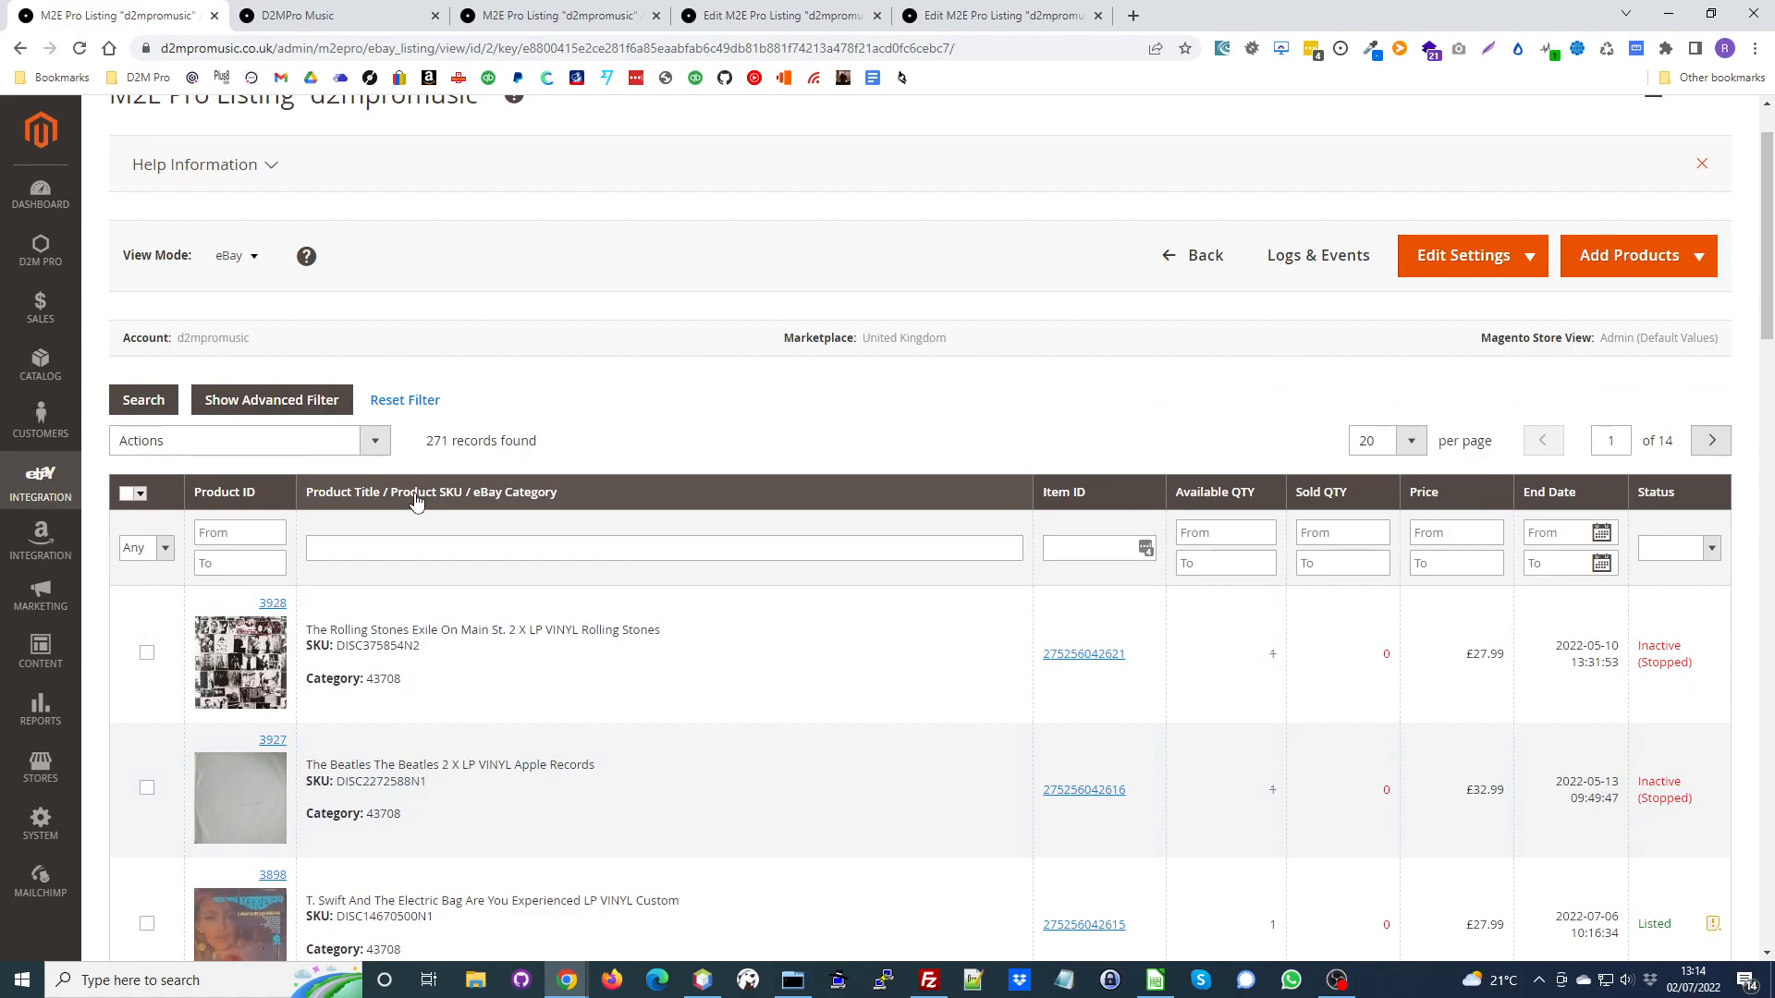
Start adding Magento products to the listing and add a QTY condition to the advanced filter.
{"action": "left_click", "coordinate": [1631, 264]}
{"action": "left_click", "coordinate": [1632, 299]}
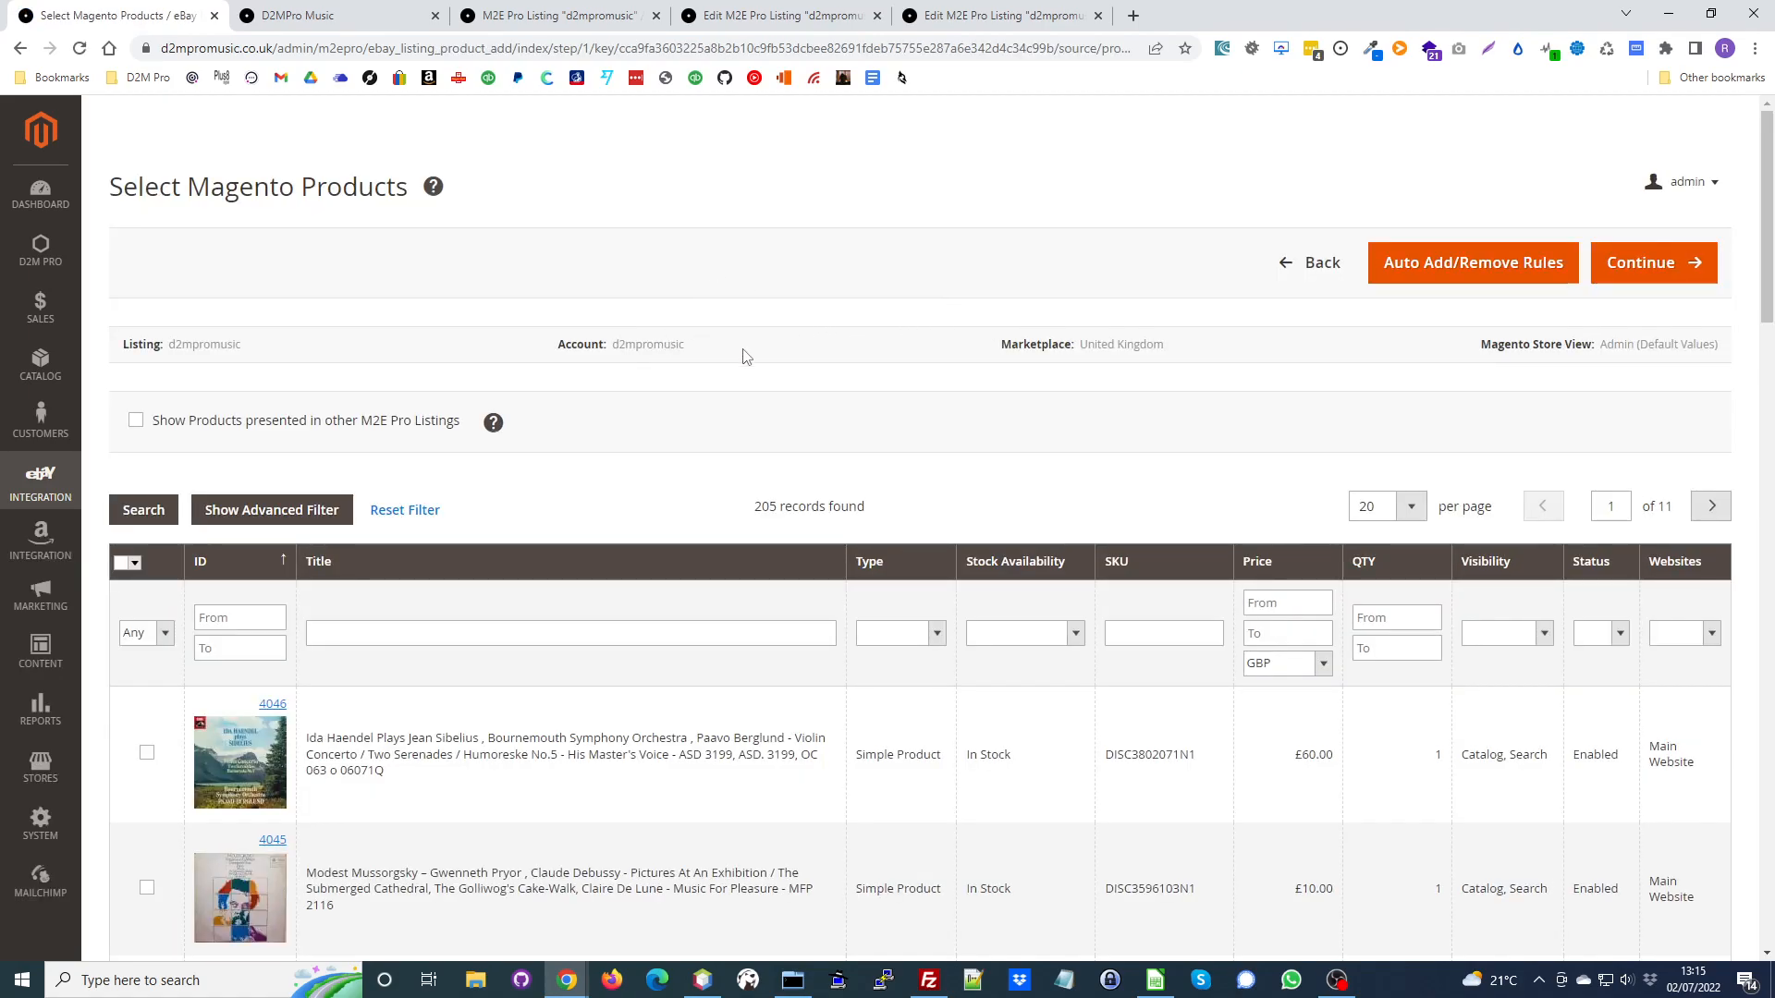
{"action": "left_click", "coordinate": [262, 515]}
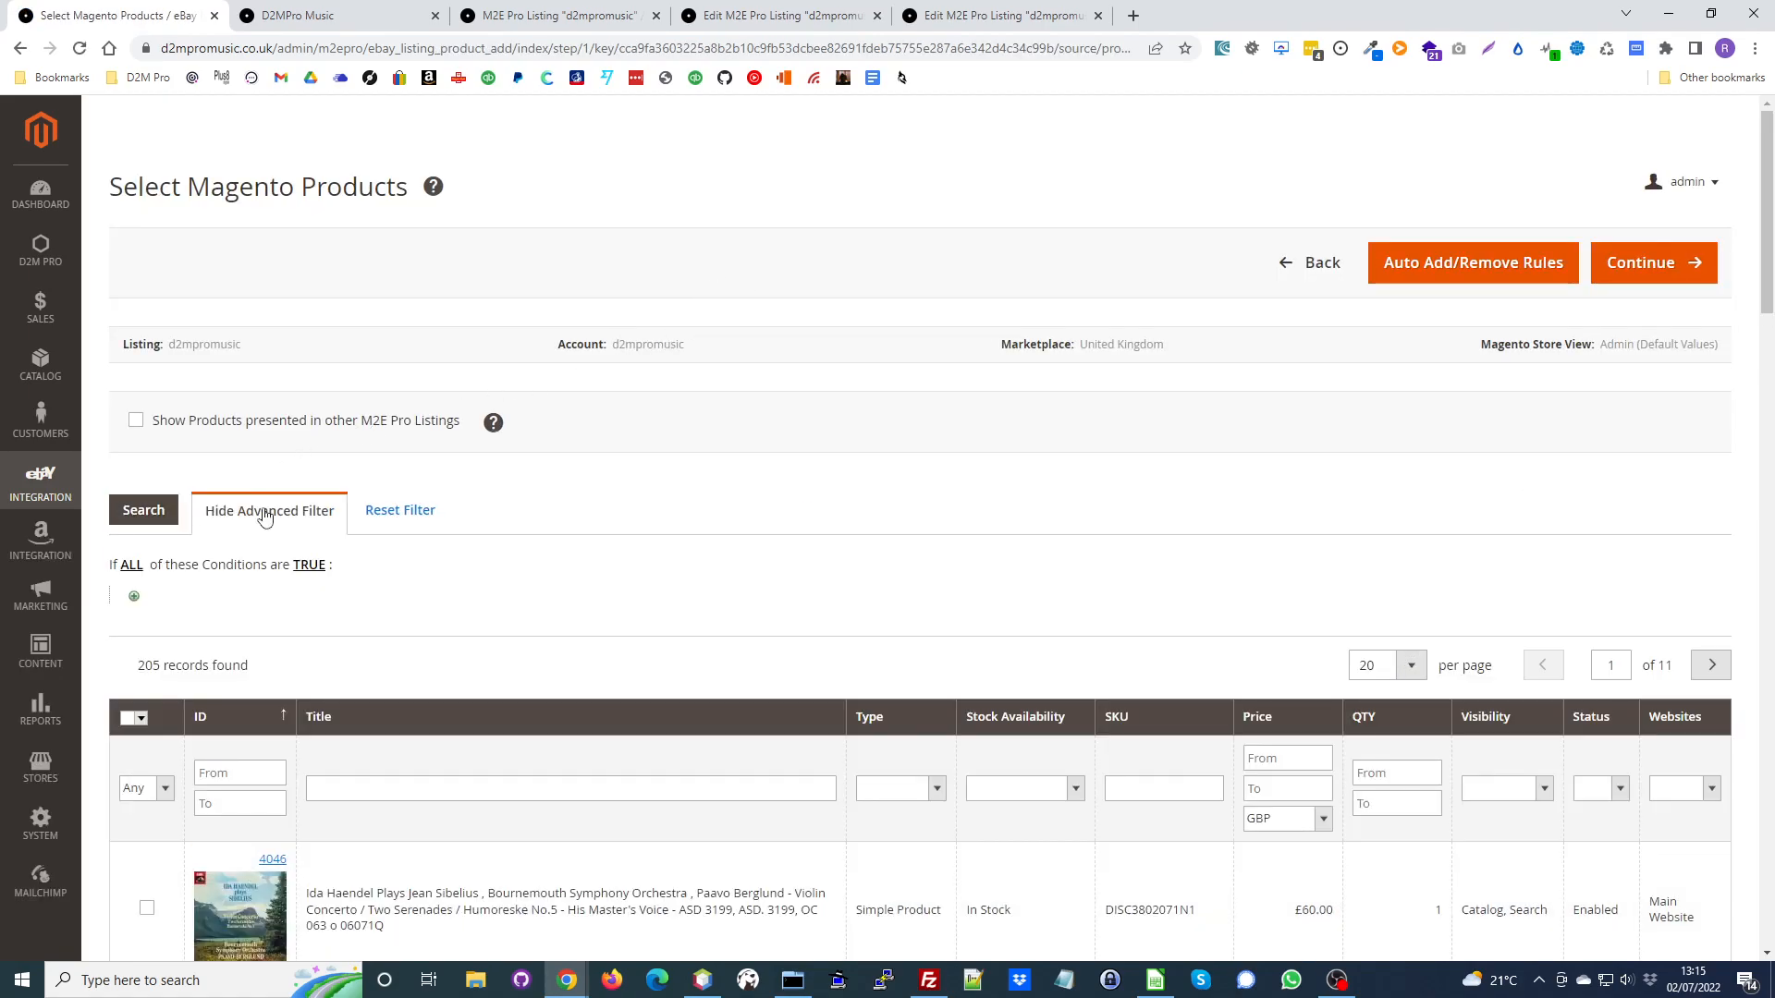
{"action": "left_click", "coordinate": [134, 599]}
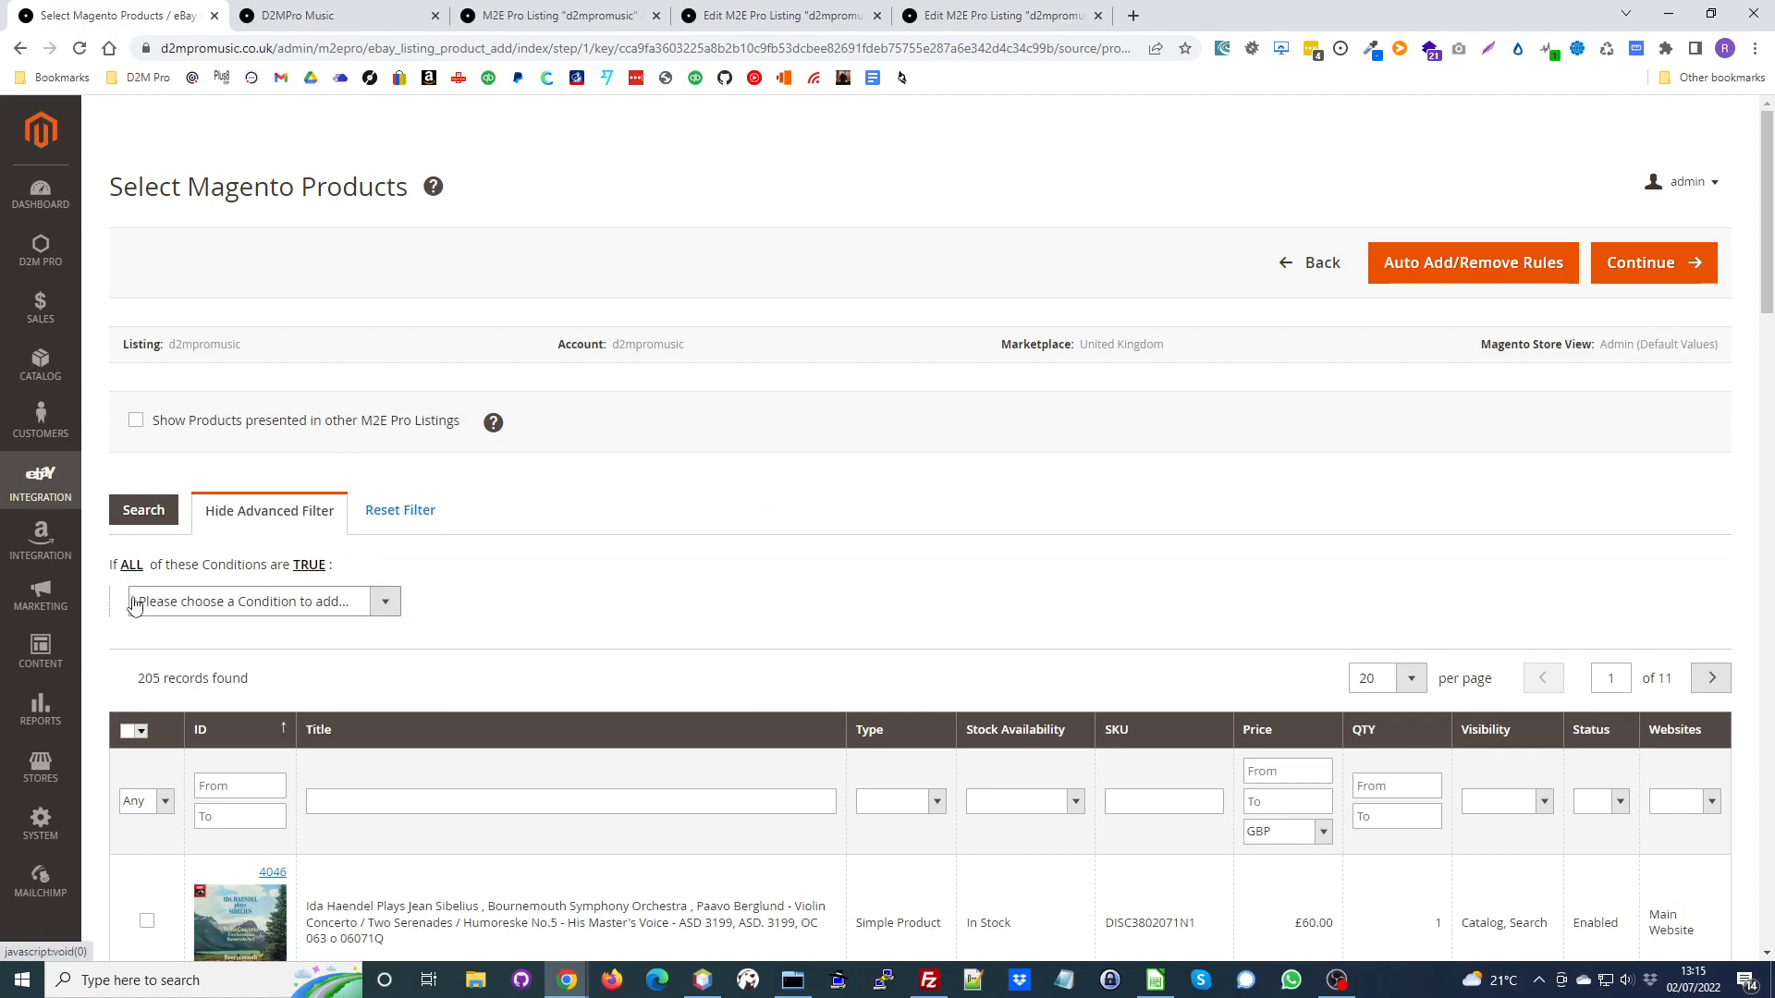
{"action": "left_click", "coordinate": [385, 606]}
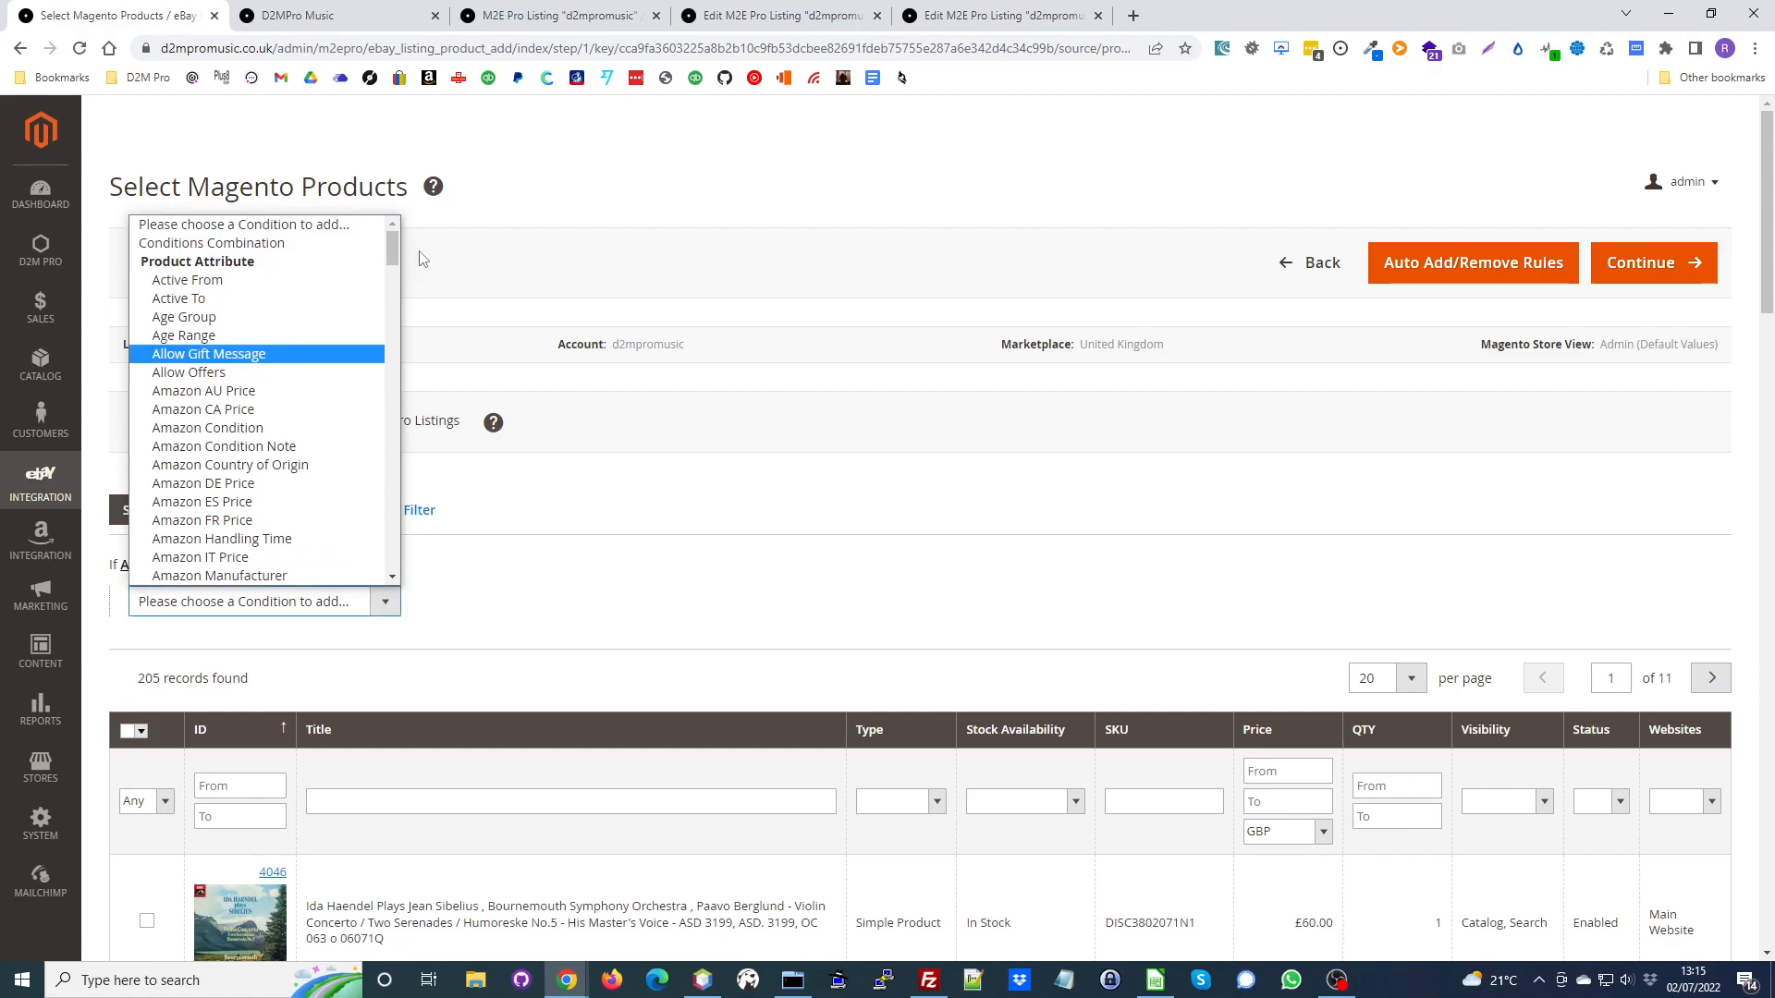
{"action": "left_click_drag", "start_coordinate": [396, 246], "coordinate": [391, 327]}
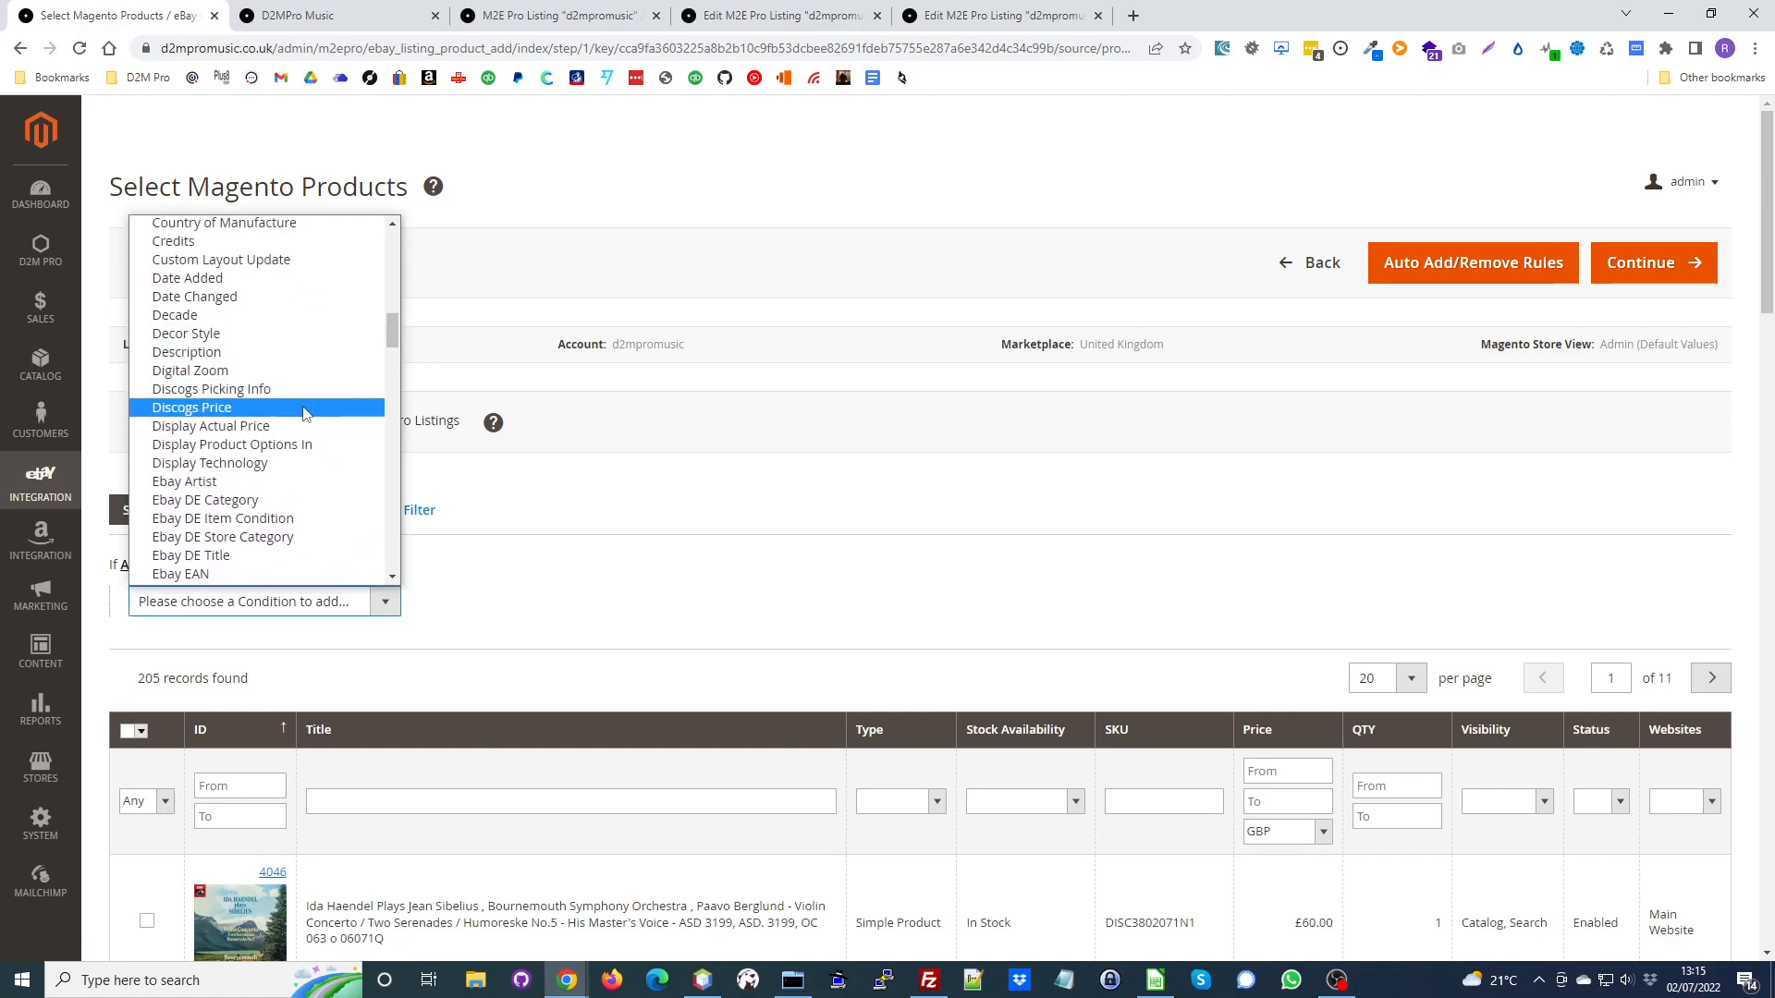
{"action": "left_click_drag", "start_coordinate": [392, 331], "coordinate": [393, 498]}
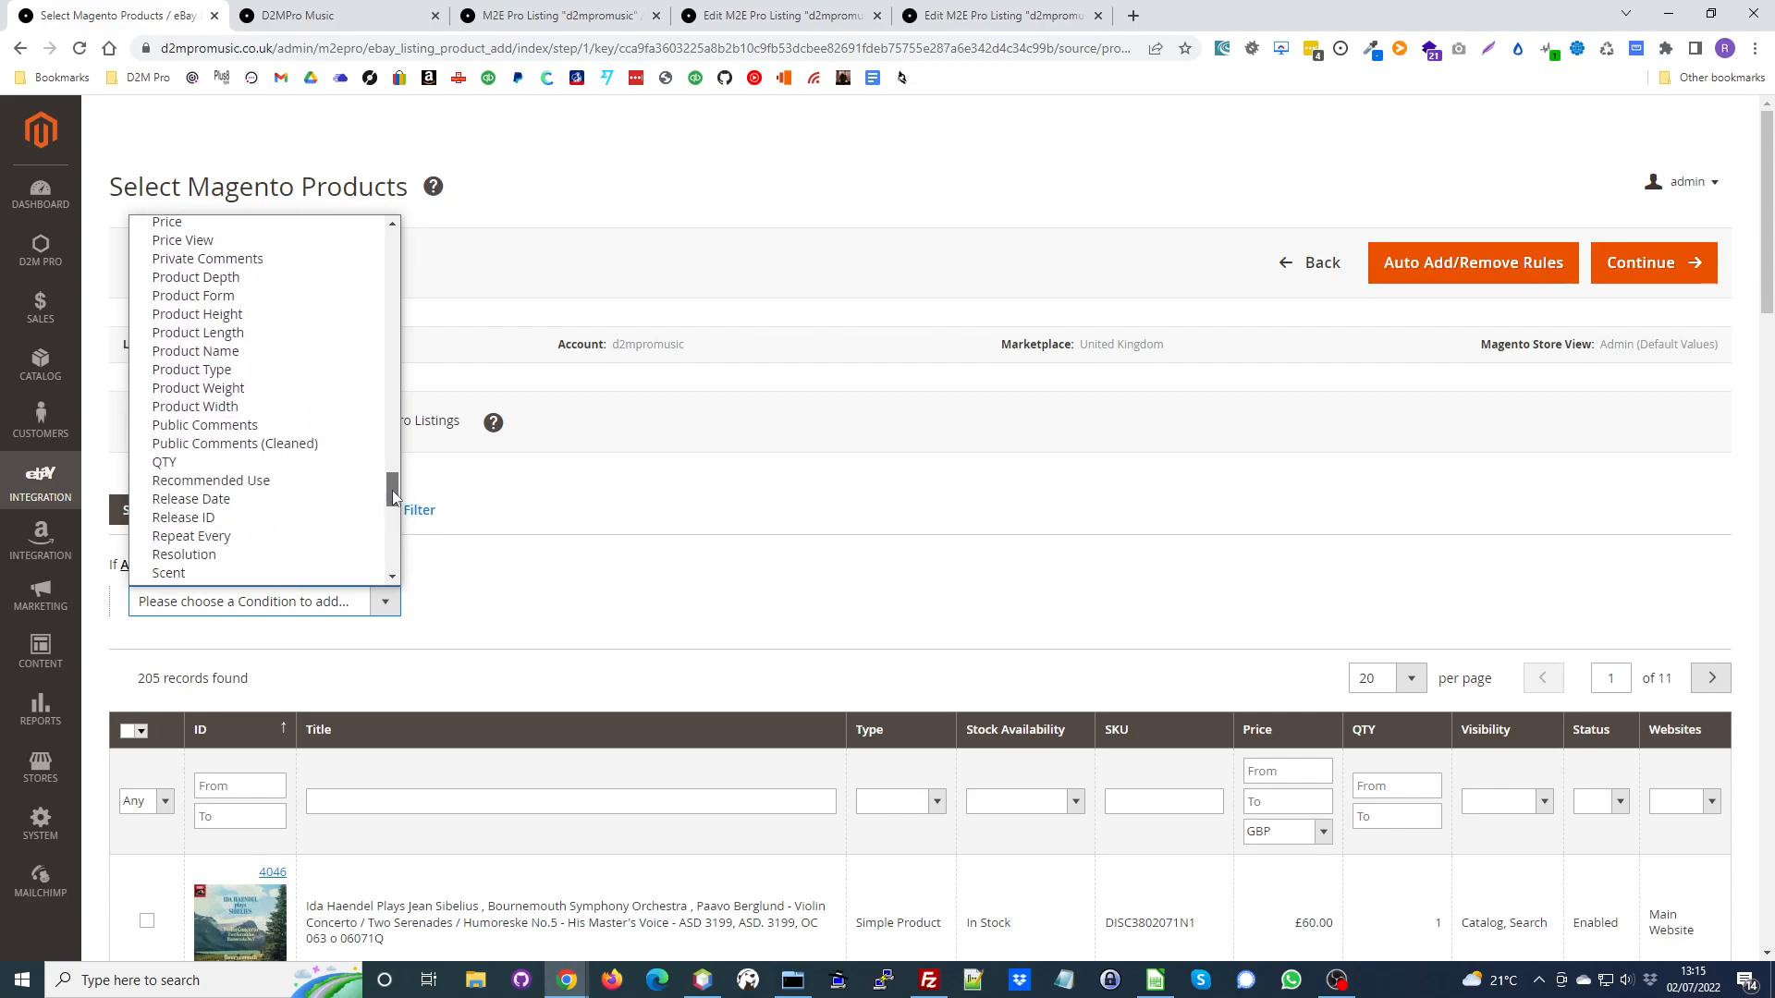
{"action": "left_click", "coordinate": [288, 466]}
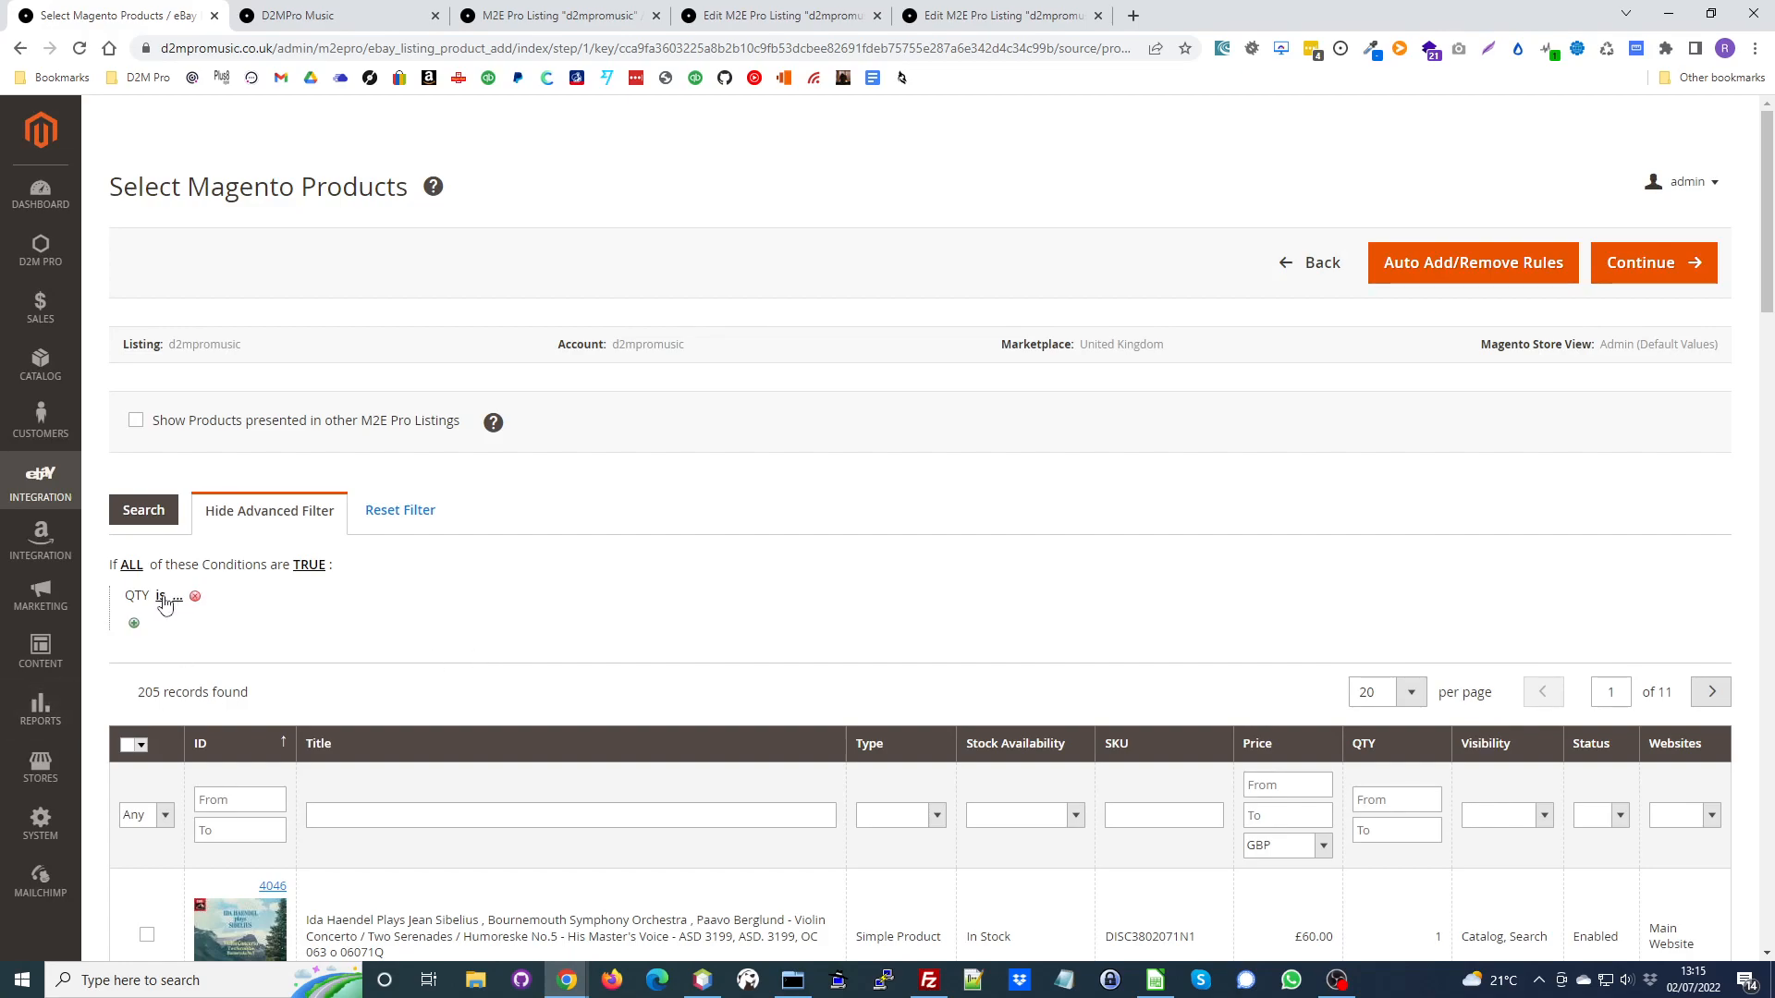
Set the QTY filter condition to equals or greater than 1.
{"action": "left_click", "coordinate": [157, 596]}
{"action": "left_click", "coordinate": [326, 606]}
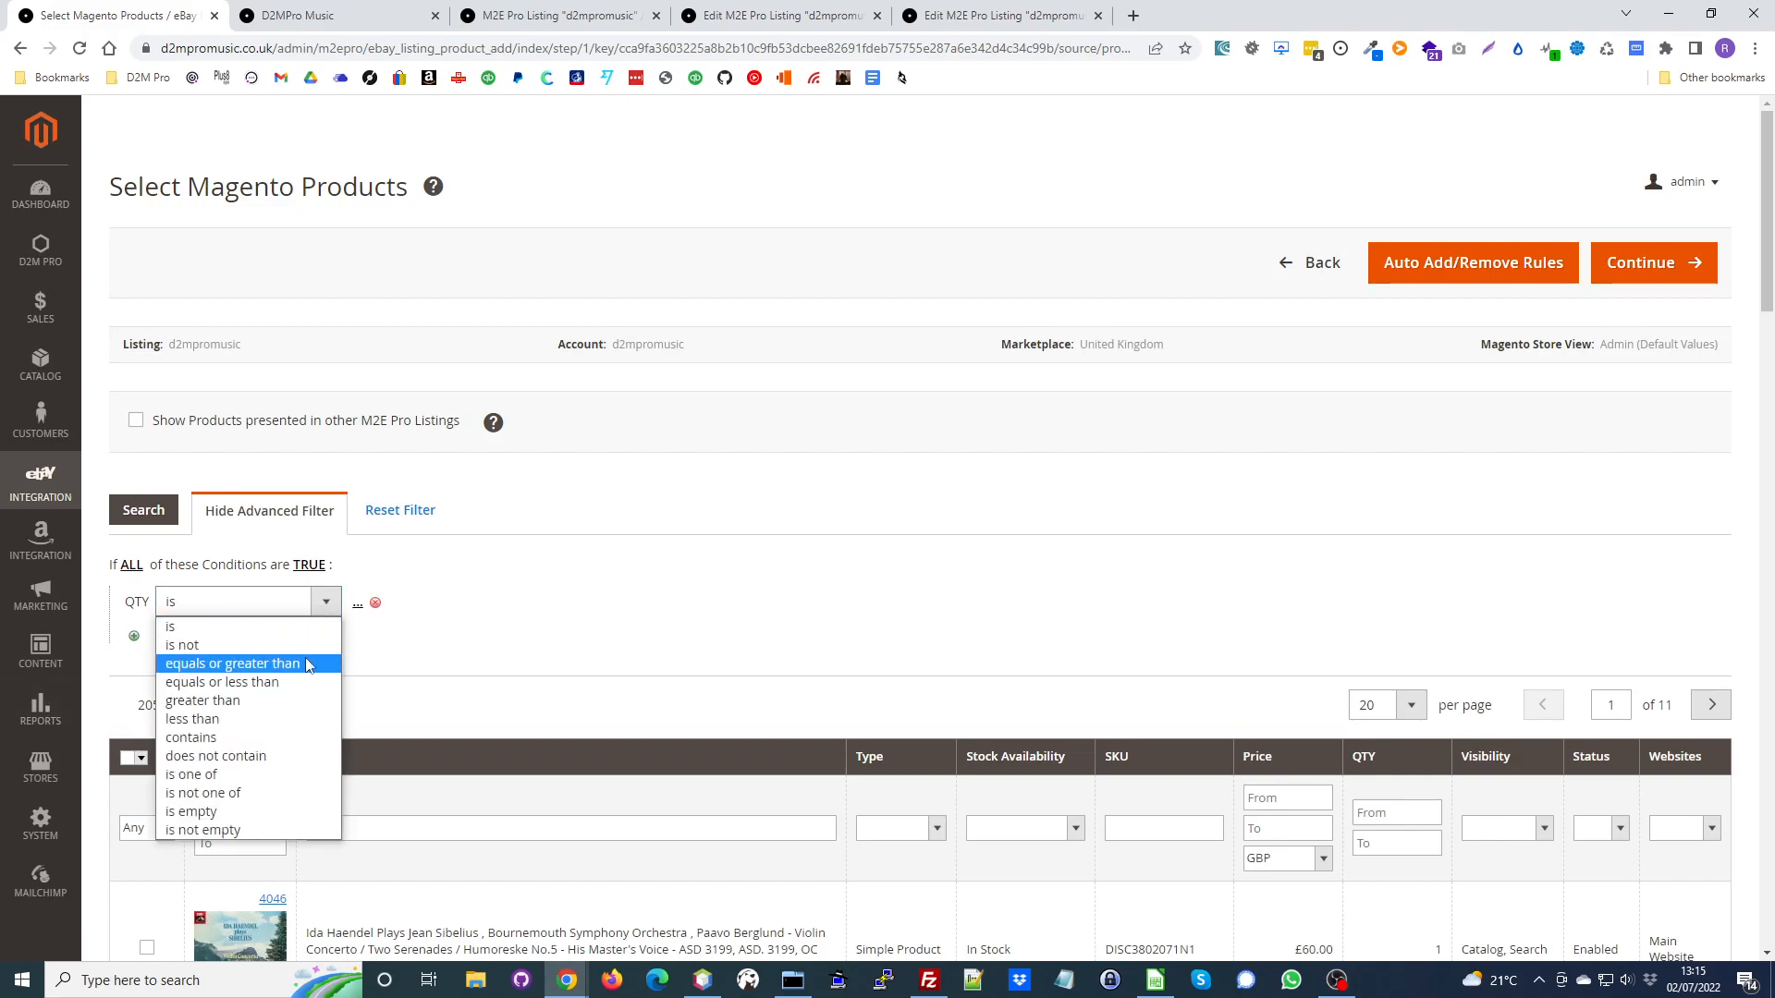
{"action": "left_click", "coordinate": [311, 664]}
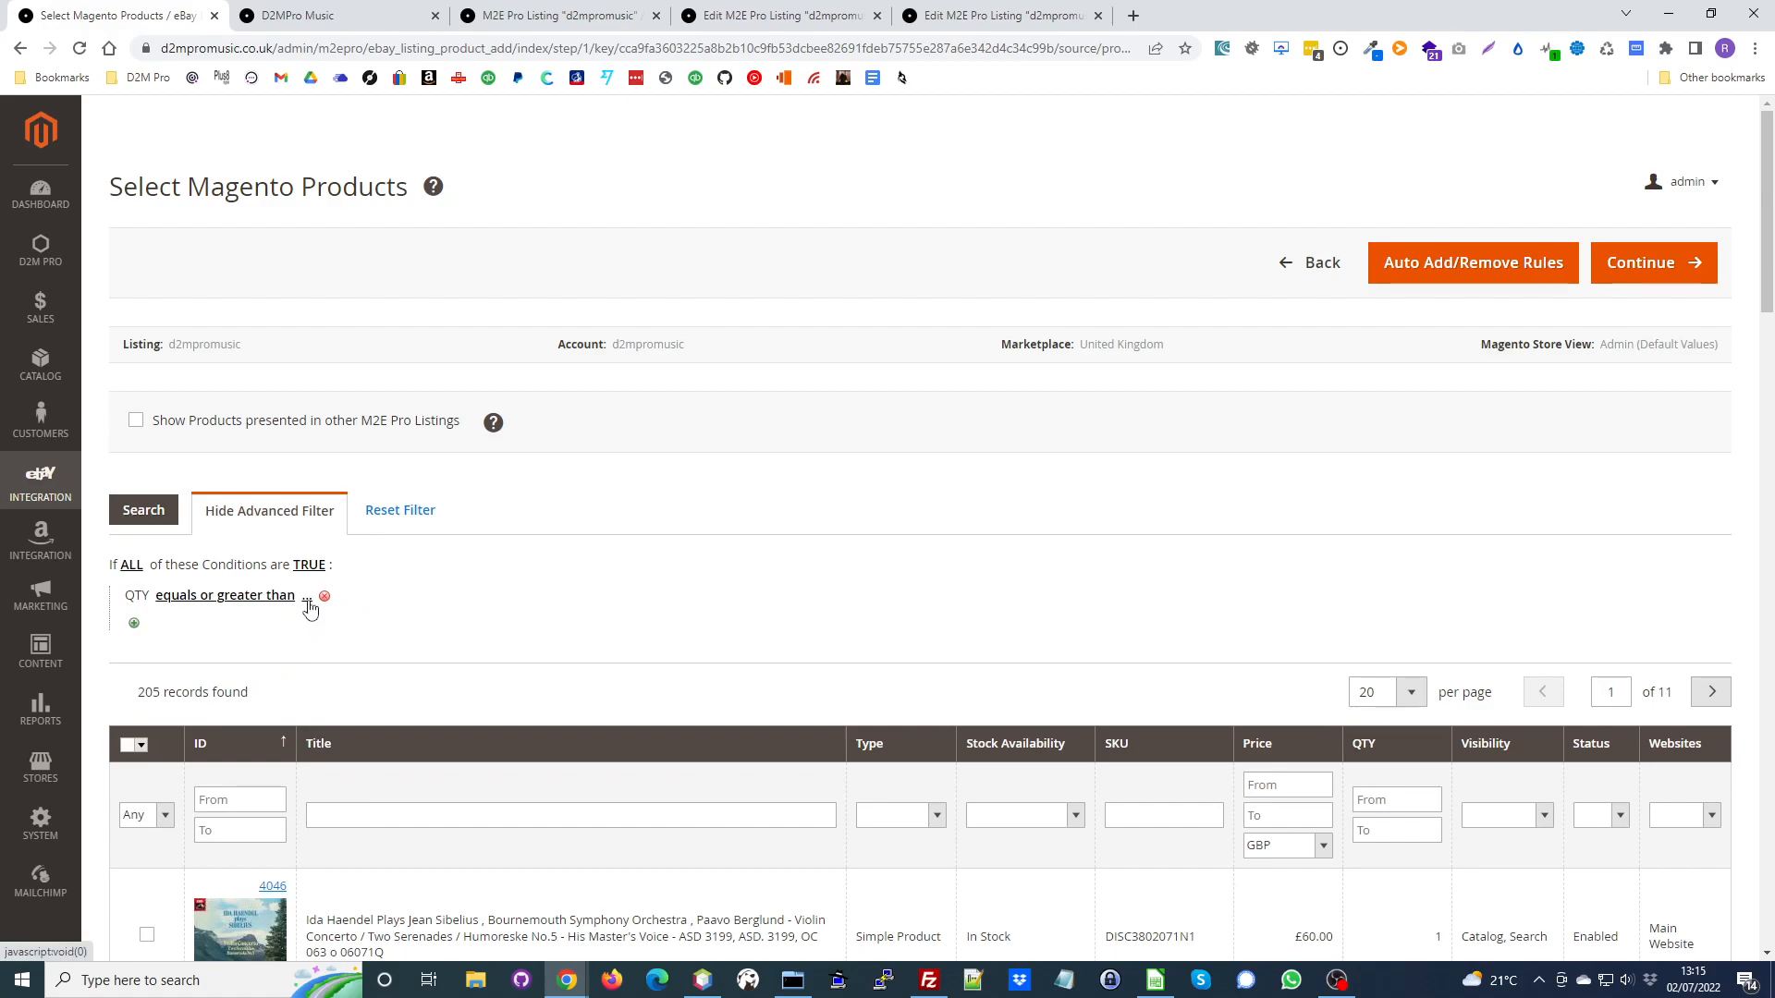
{"action": "left_click", "coordinate": [308, 604]}
{"action": "type", "text": "1"}
{"action": "left_click", "coordinate": [613, 649]}
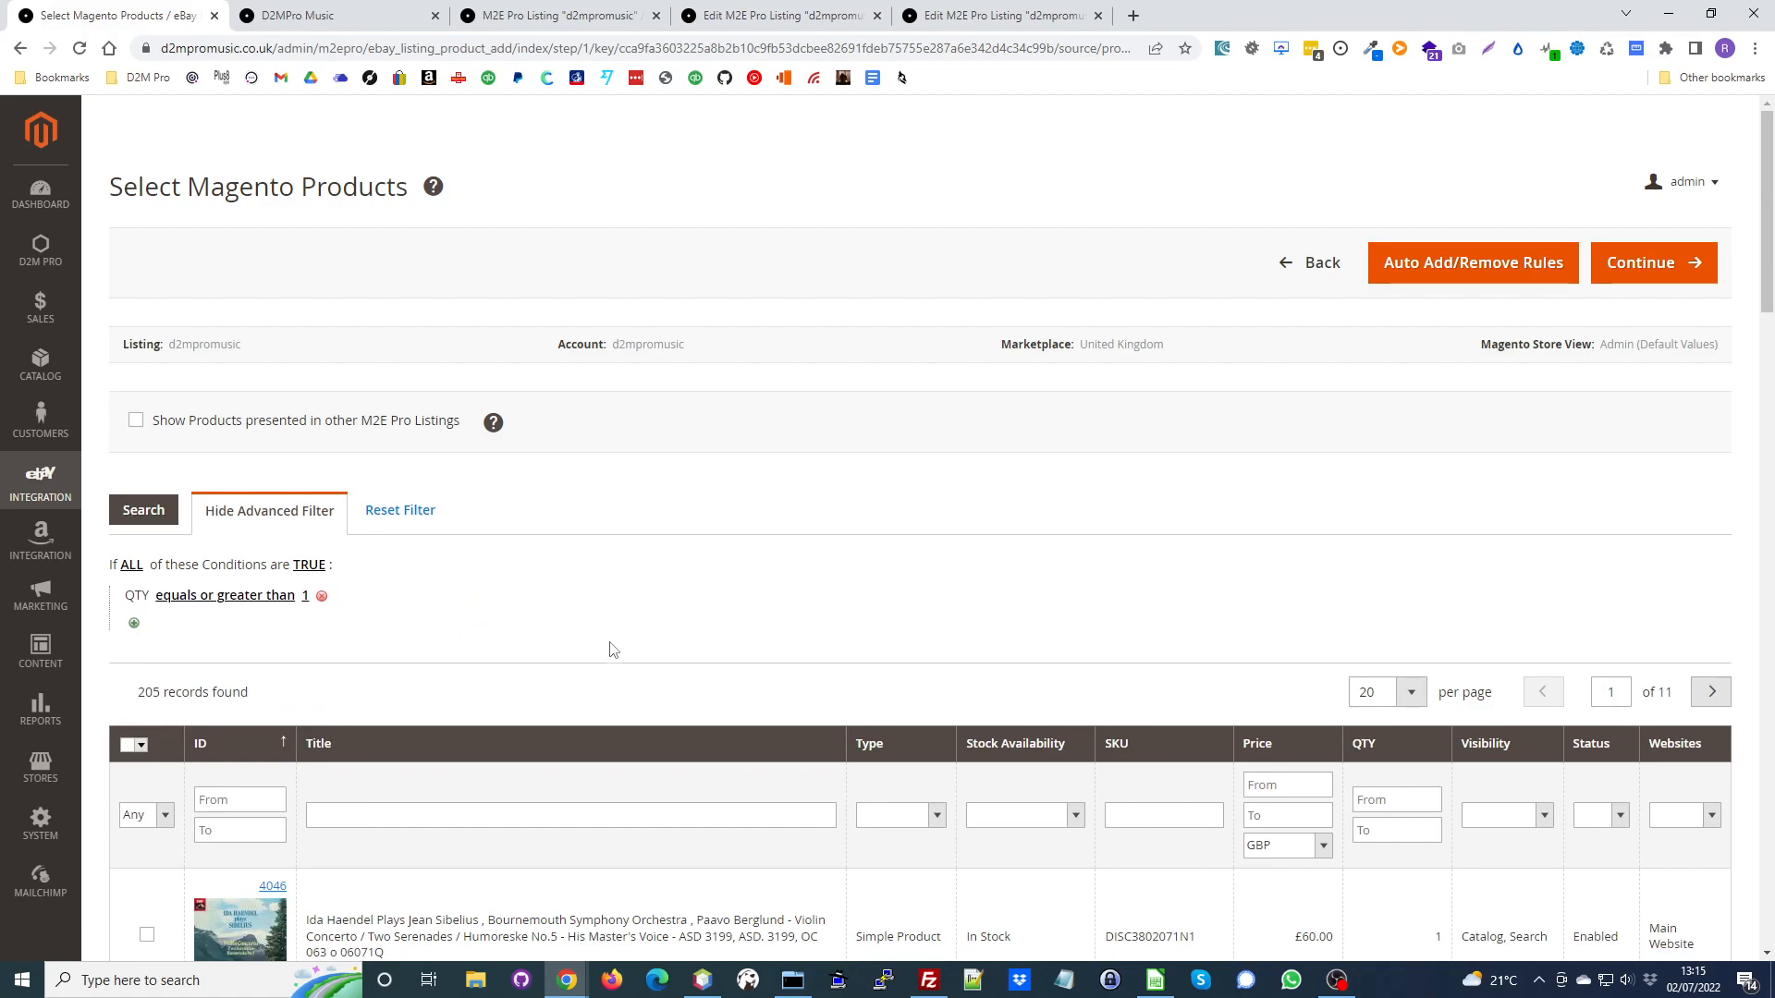
Set the minimum price filter to 10 GBP and run the product search.
{"action": "scroll", "coordinate": [597, 582], "scroll_direction": "down", "scroll_amount": 3}
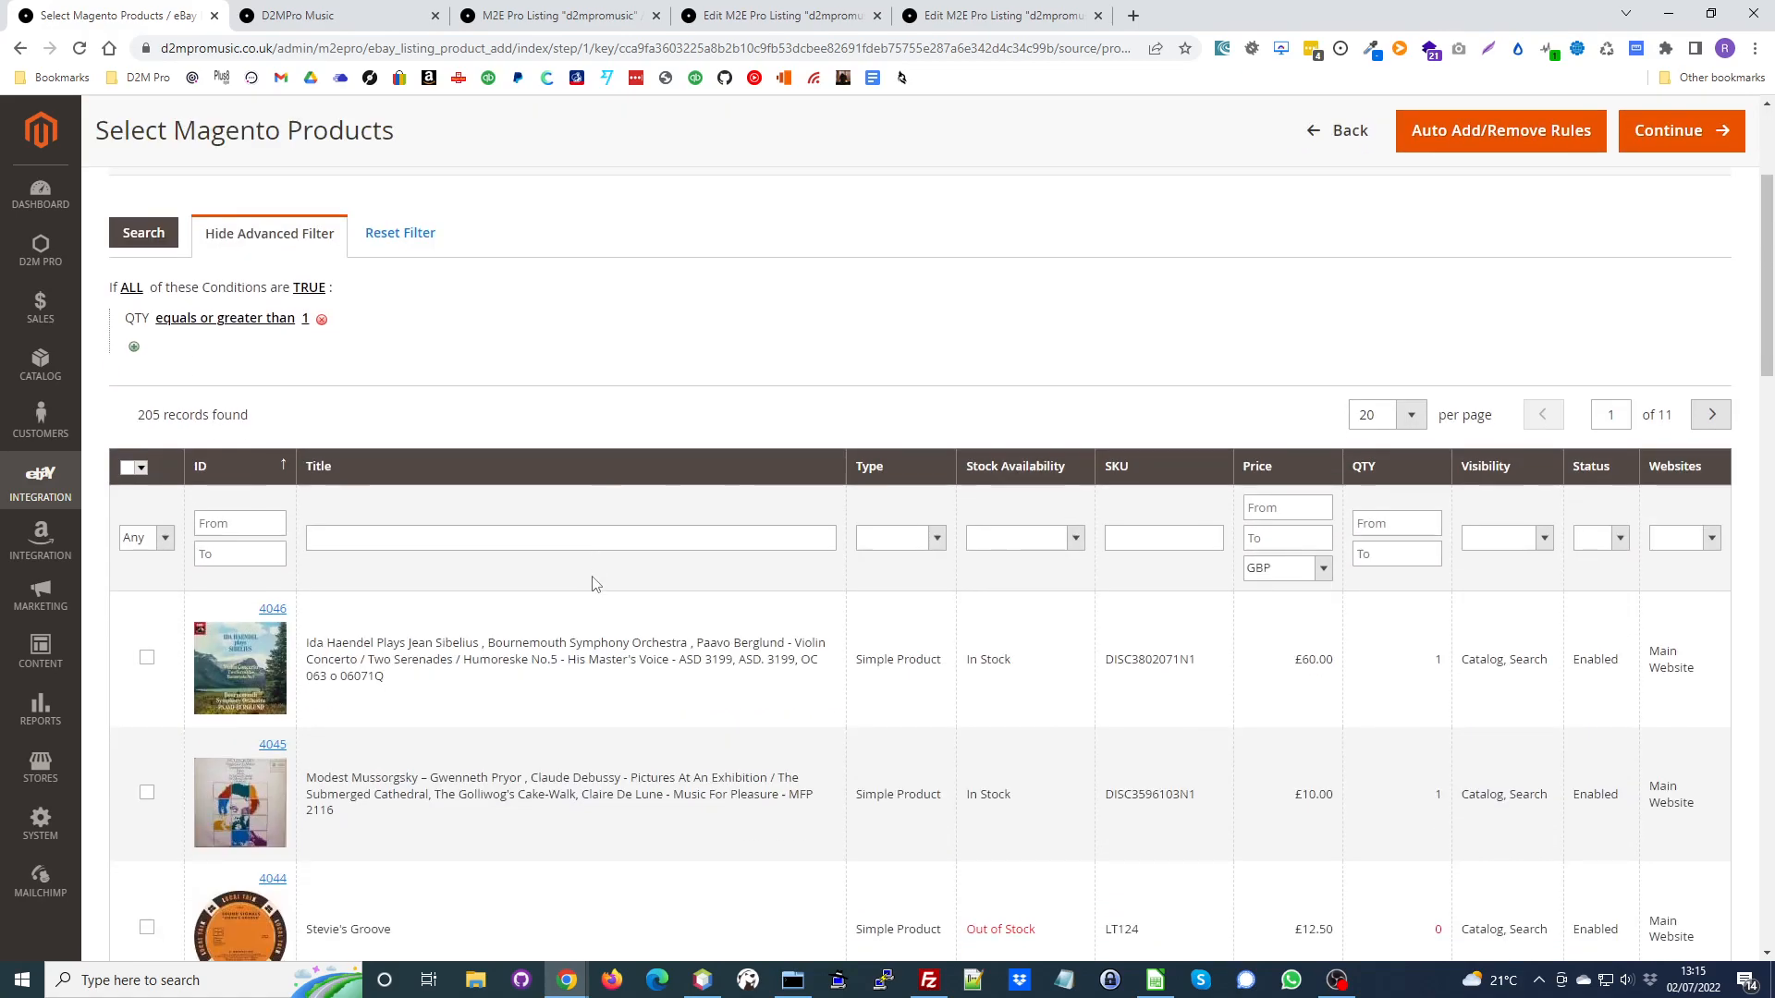
{"action": "left_click", "coordinate": [1070, 540]}
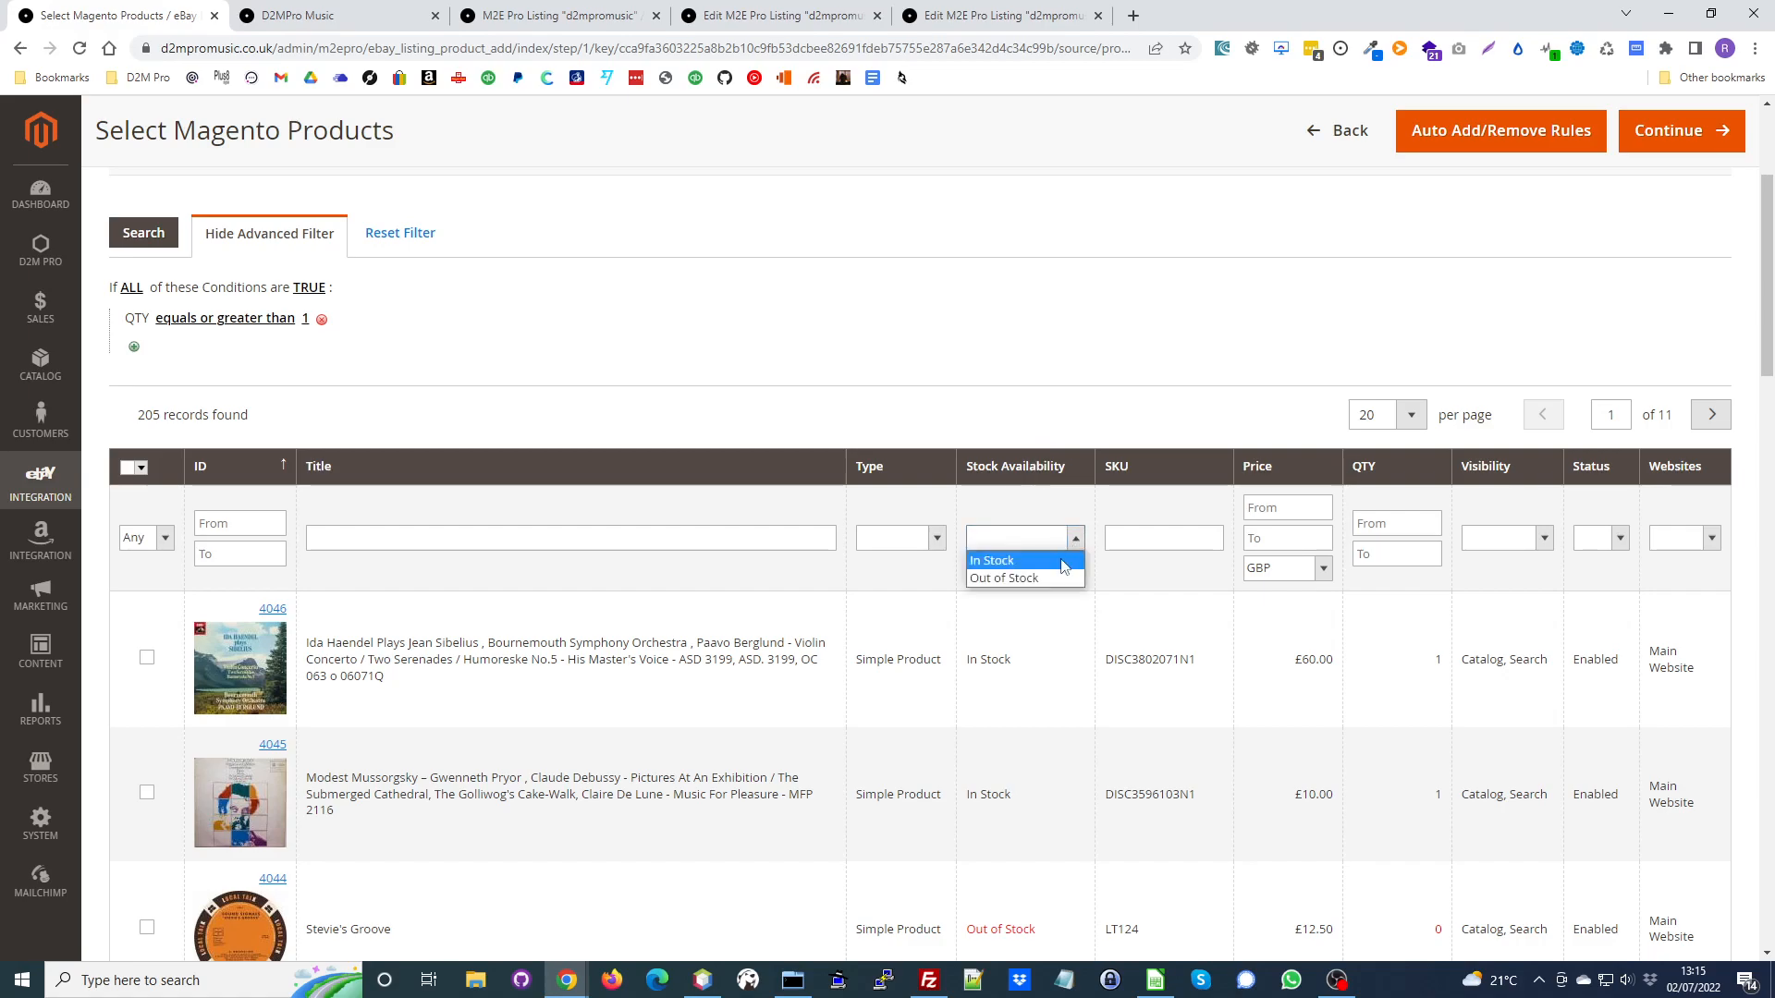
{"action": "left_click", "coordinate": [1066, 339]}
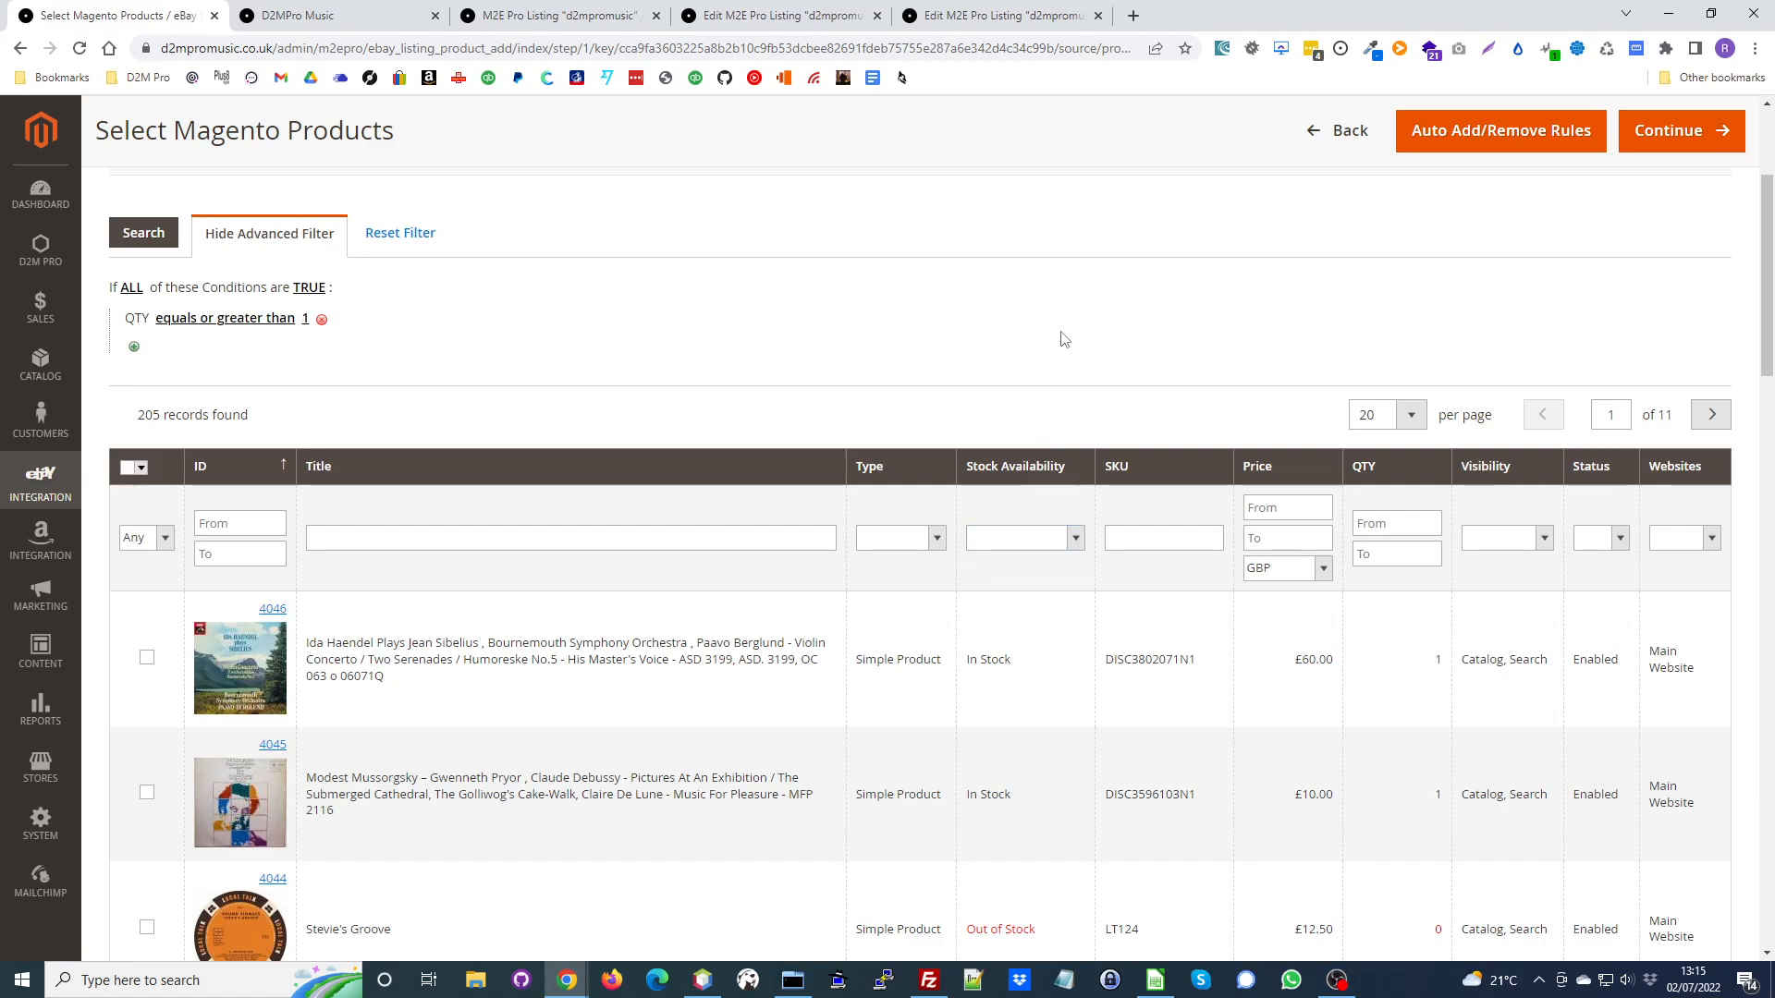
{"action": "left_click", "coordinate": [1286, 509]}
{"action": "type", "text": "10"}
{"action": "left_click", "coordinate": [139, 232]}
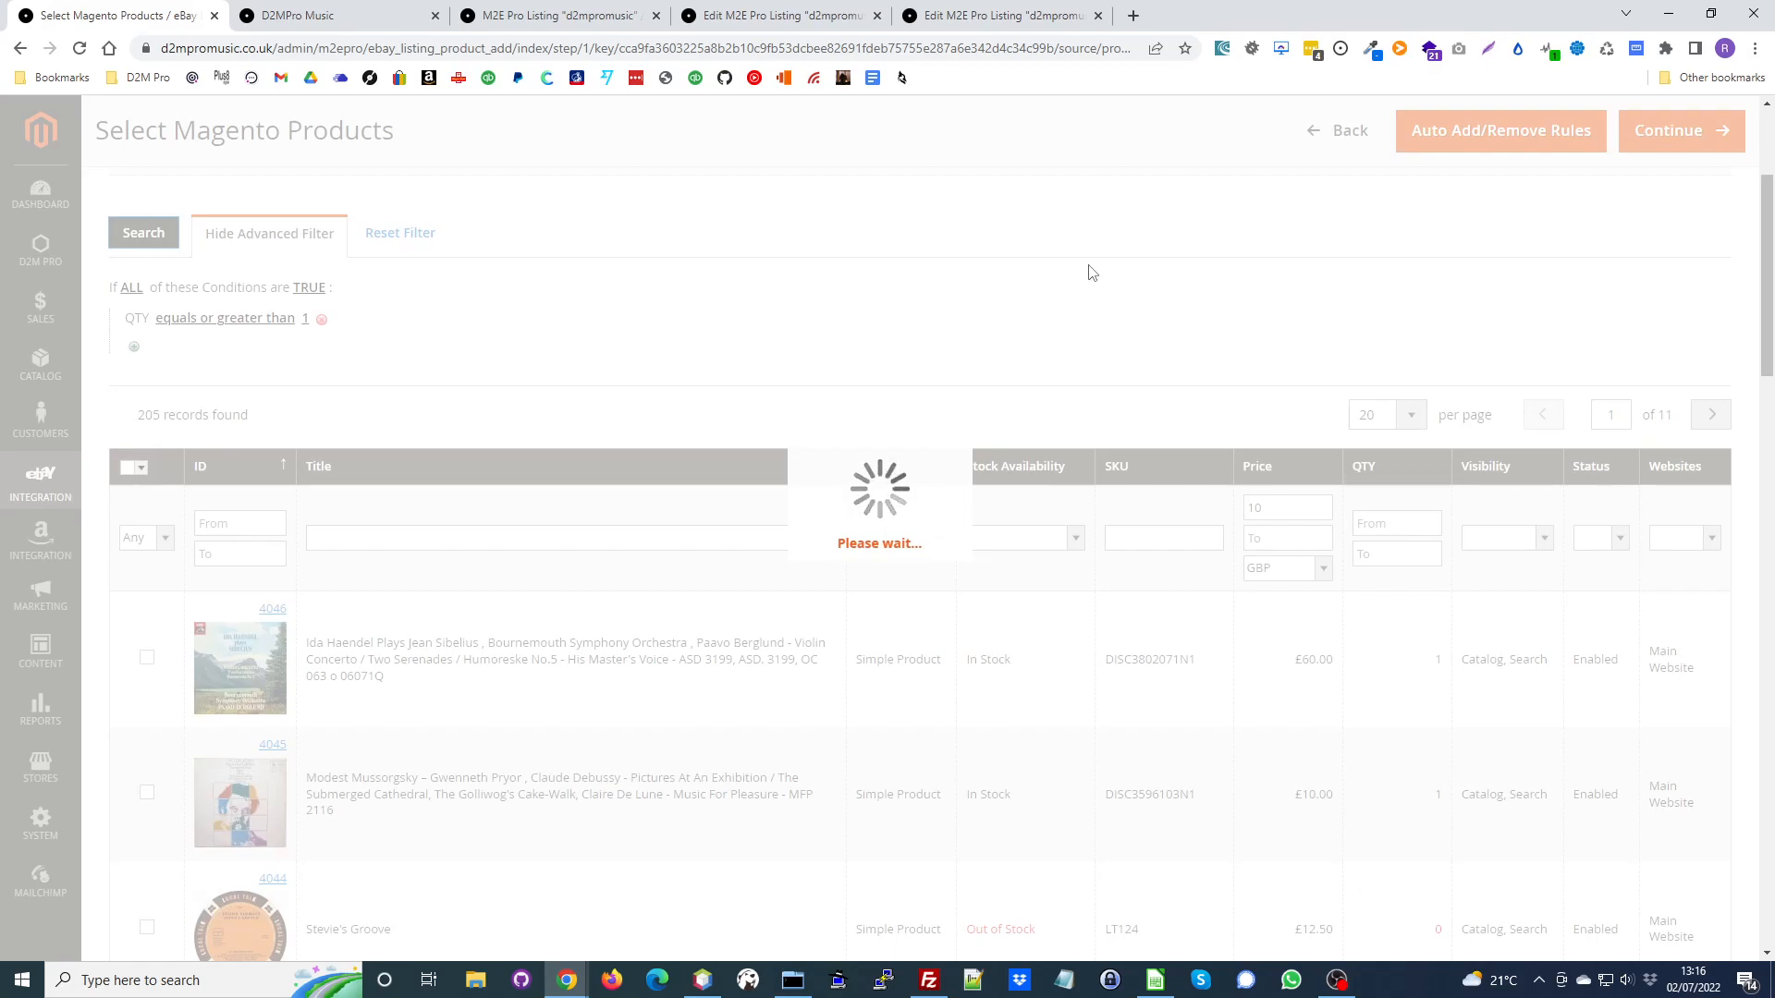
Select the product "UB40 - Signing Off" in the filtered product list.
{"action": "scroll", "coordinate": [943, 300], "scroll_direction": "down", "scroll_amount": 2}
{"action": "scroll", "coordinate": [850, 369], "scroll_direction": "down", "scroll_amount": 10}
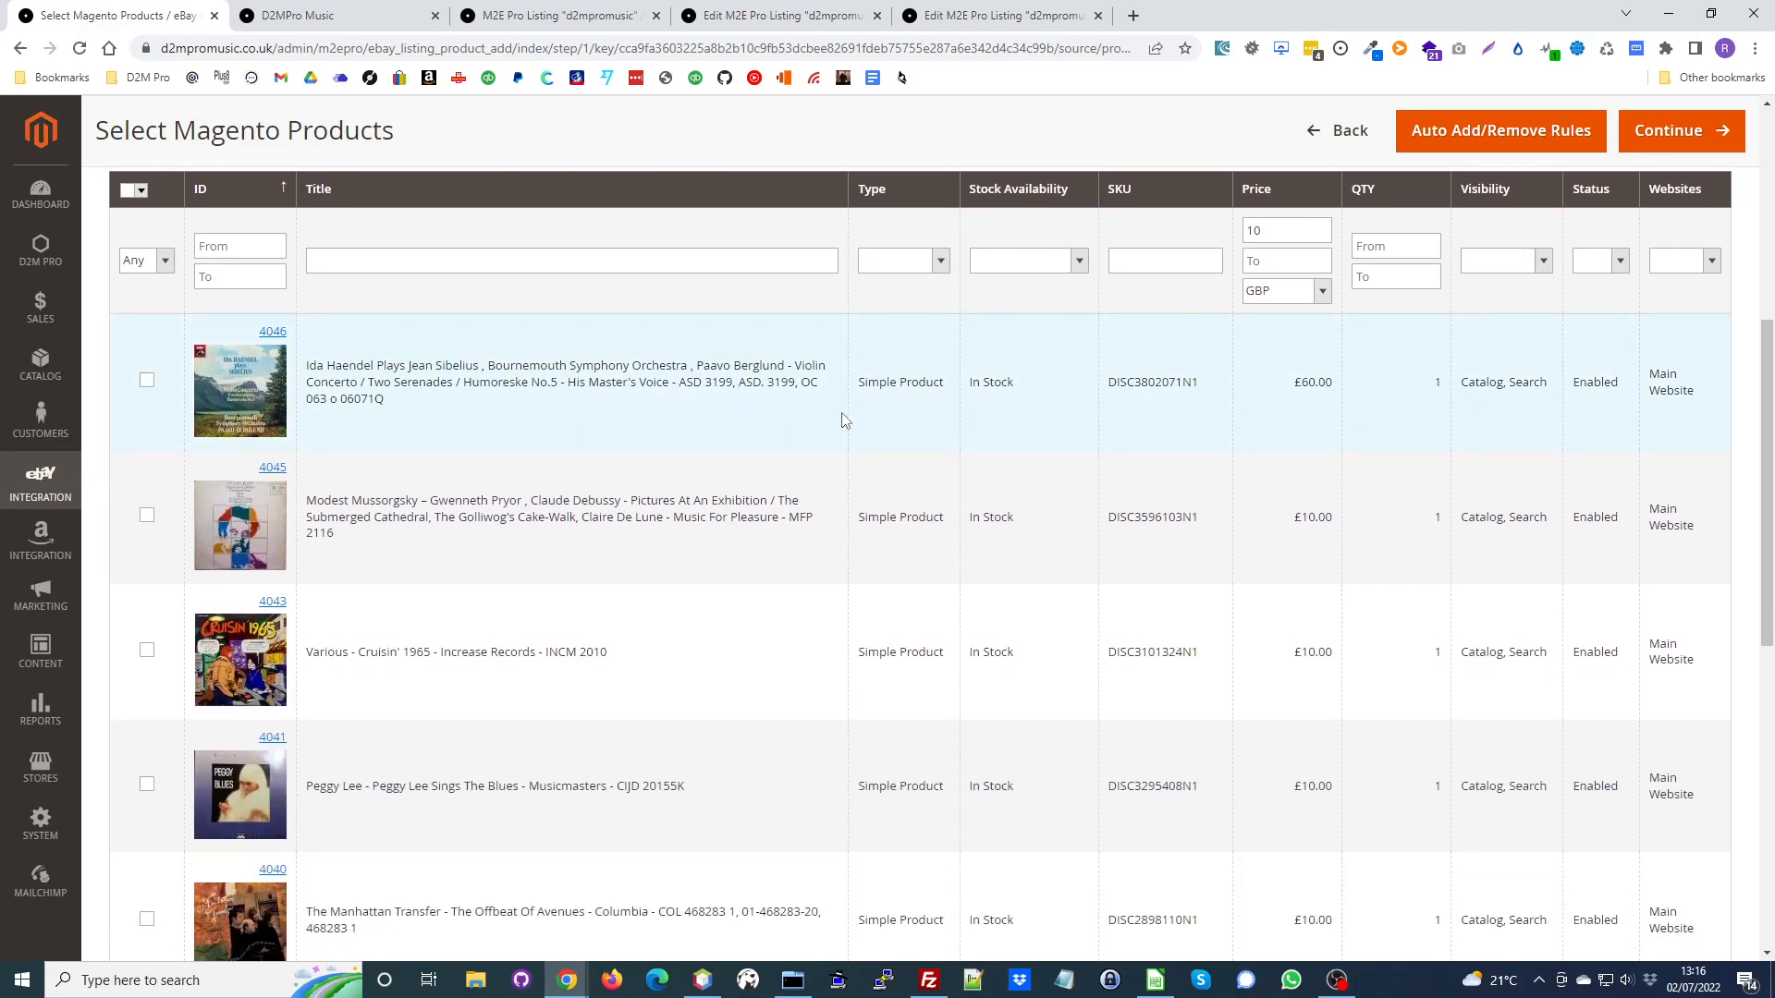
{"action": "scroll", "coordinate": [846, 421], "scroll_direction": "down", "scroll_amount": 1}
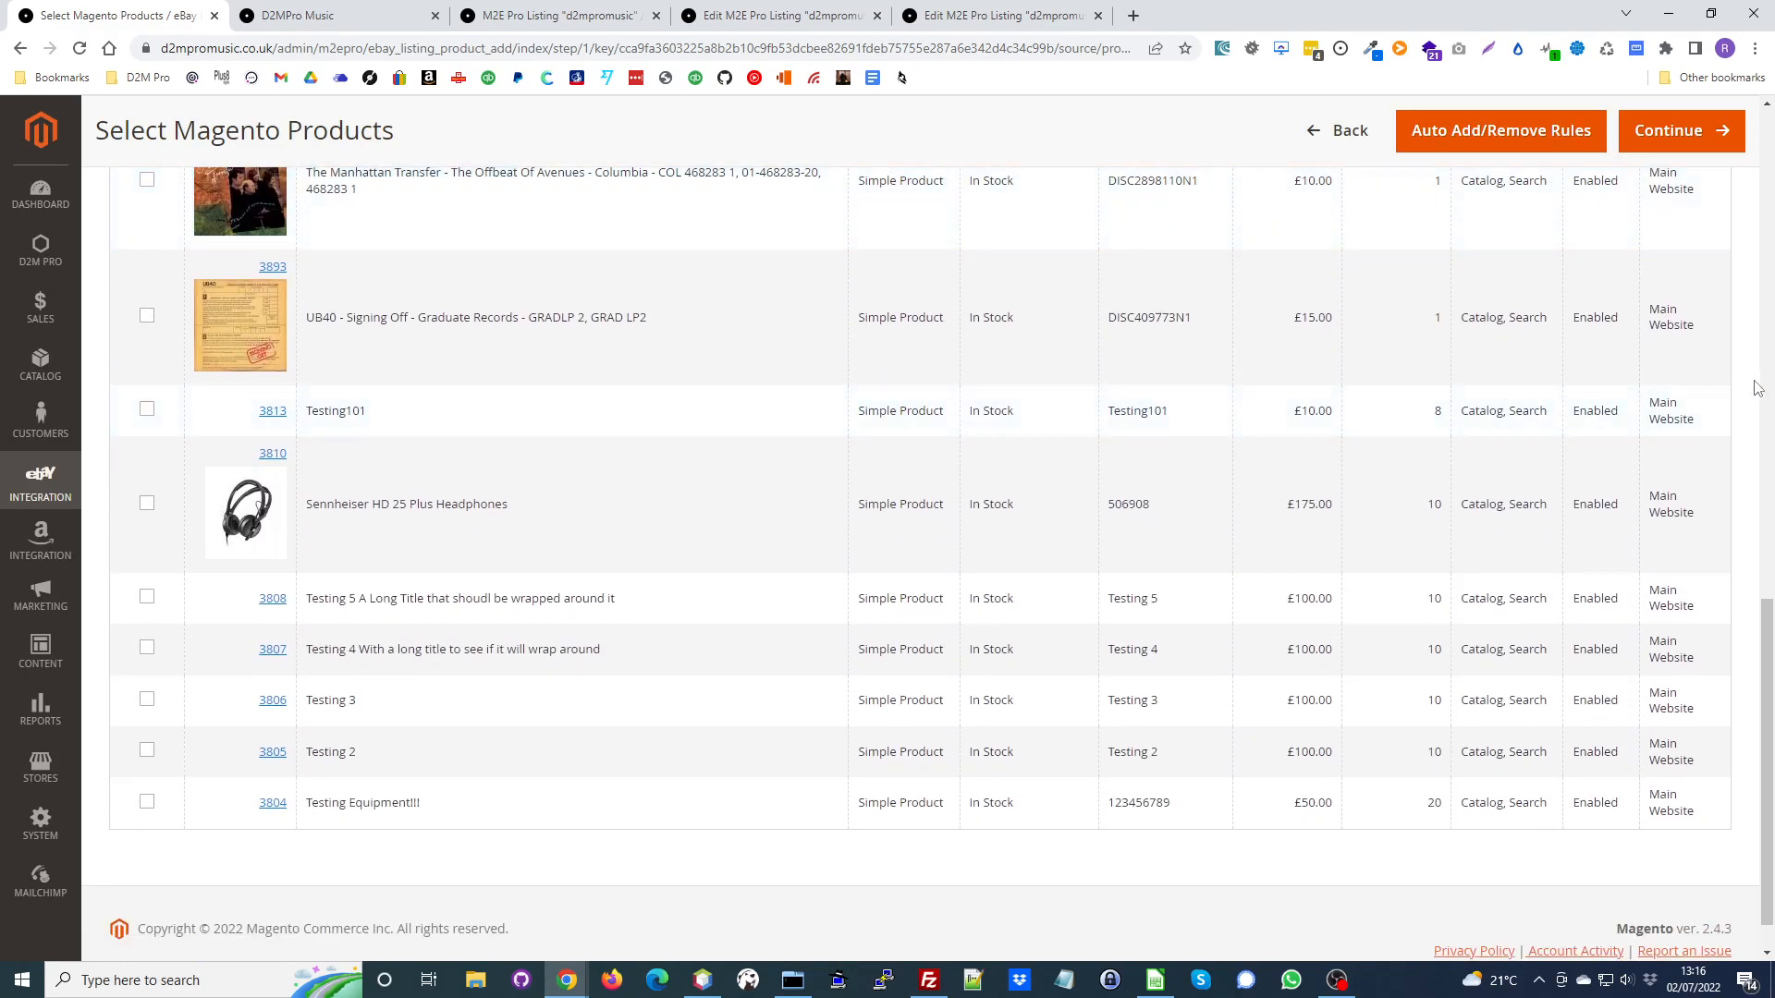
{"action": "scroll", "coordinate": [1100, 347], "scroll_direction": "up", "scroll_amount": 1}
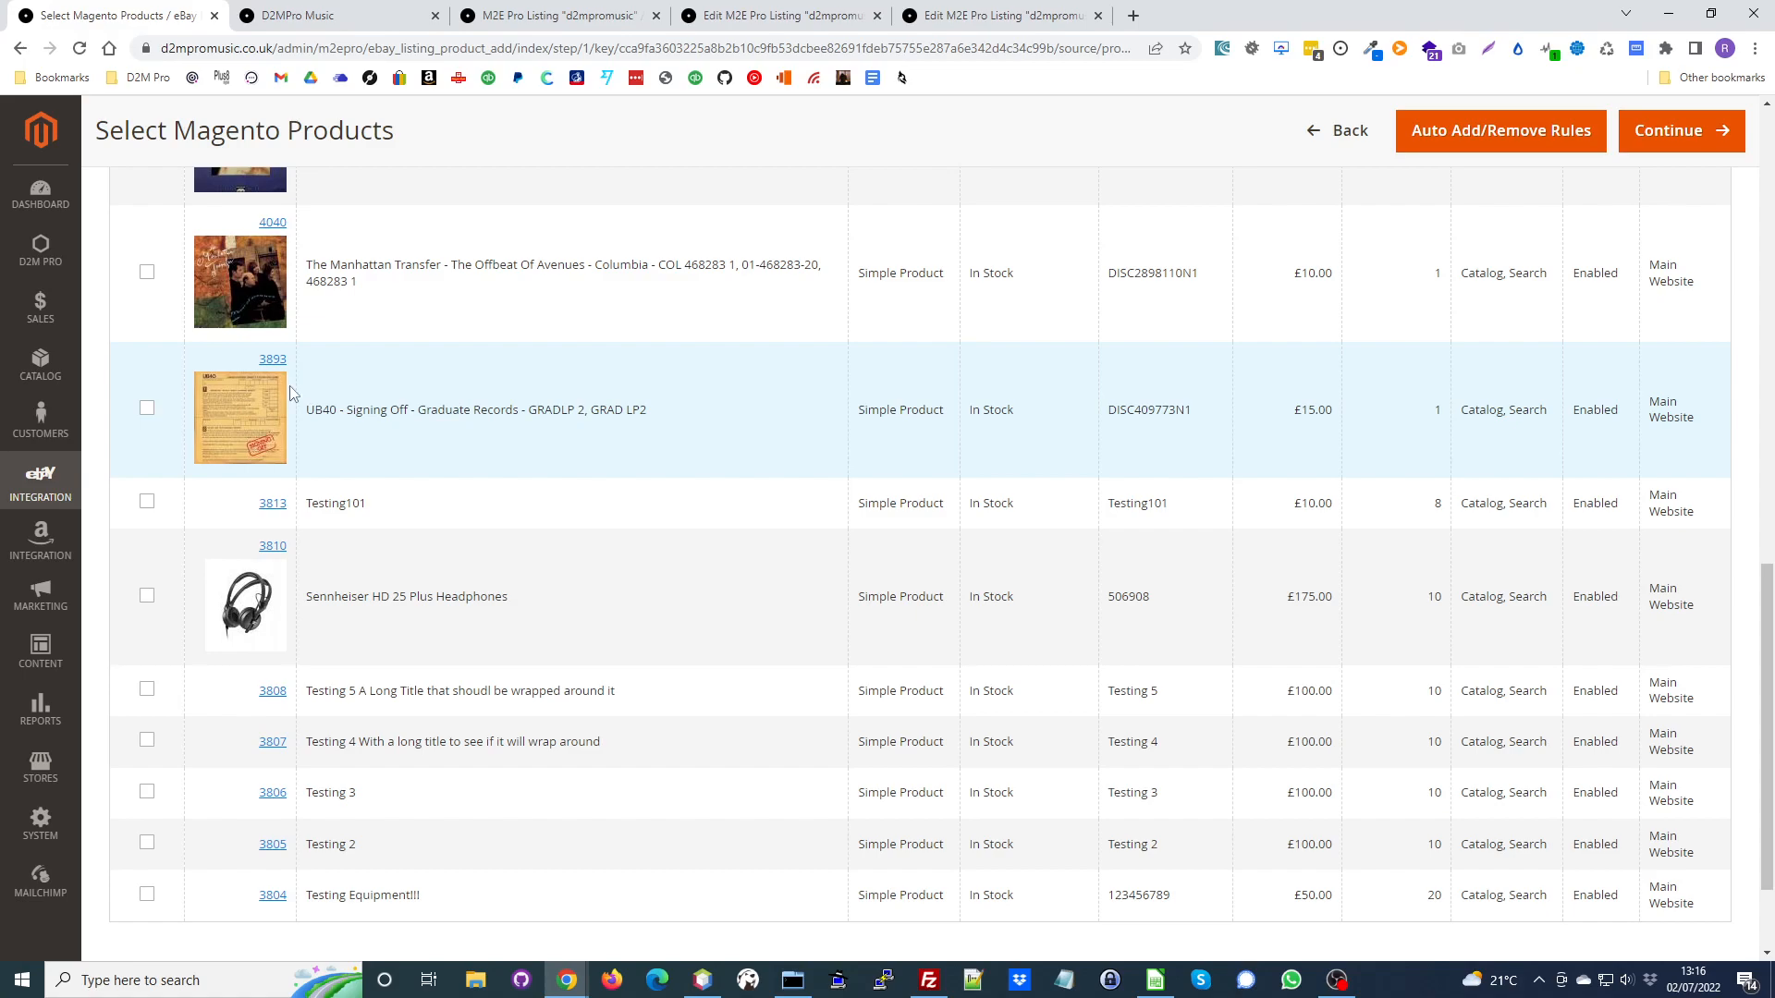
{"action": "left_click", "coordinate": [147, 408]}
{"action": "scroll", "coordinate": [907, 464], "scroll_direction": "up", "scroll_amount": 12}
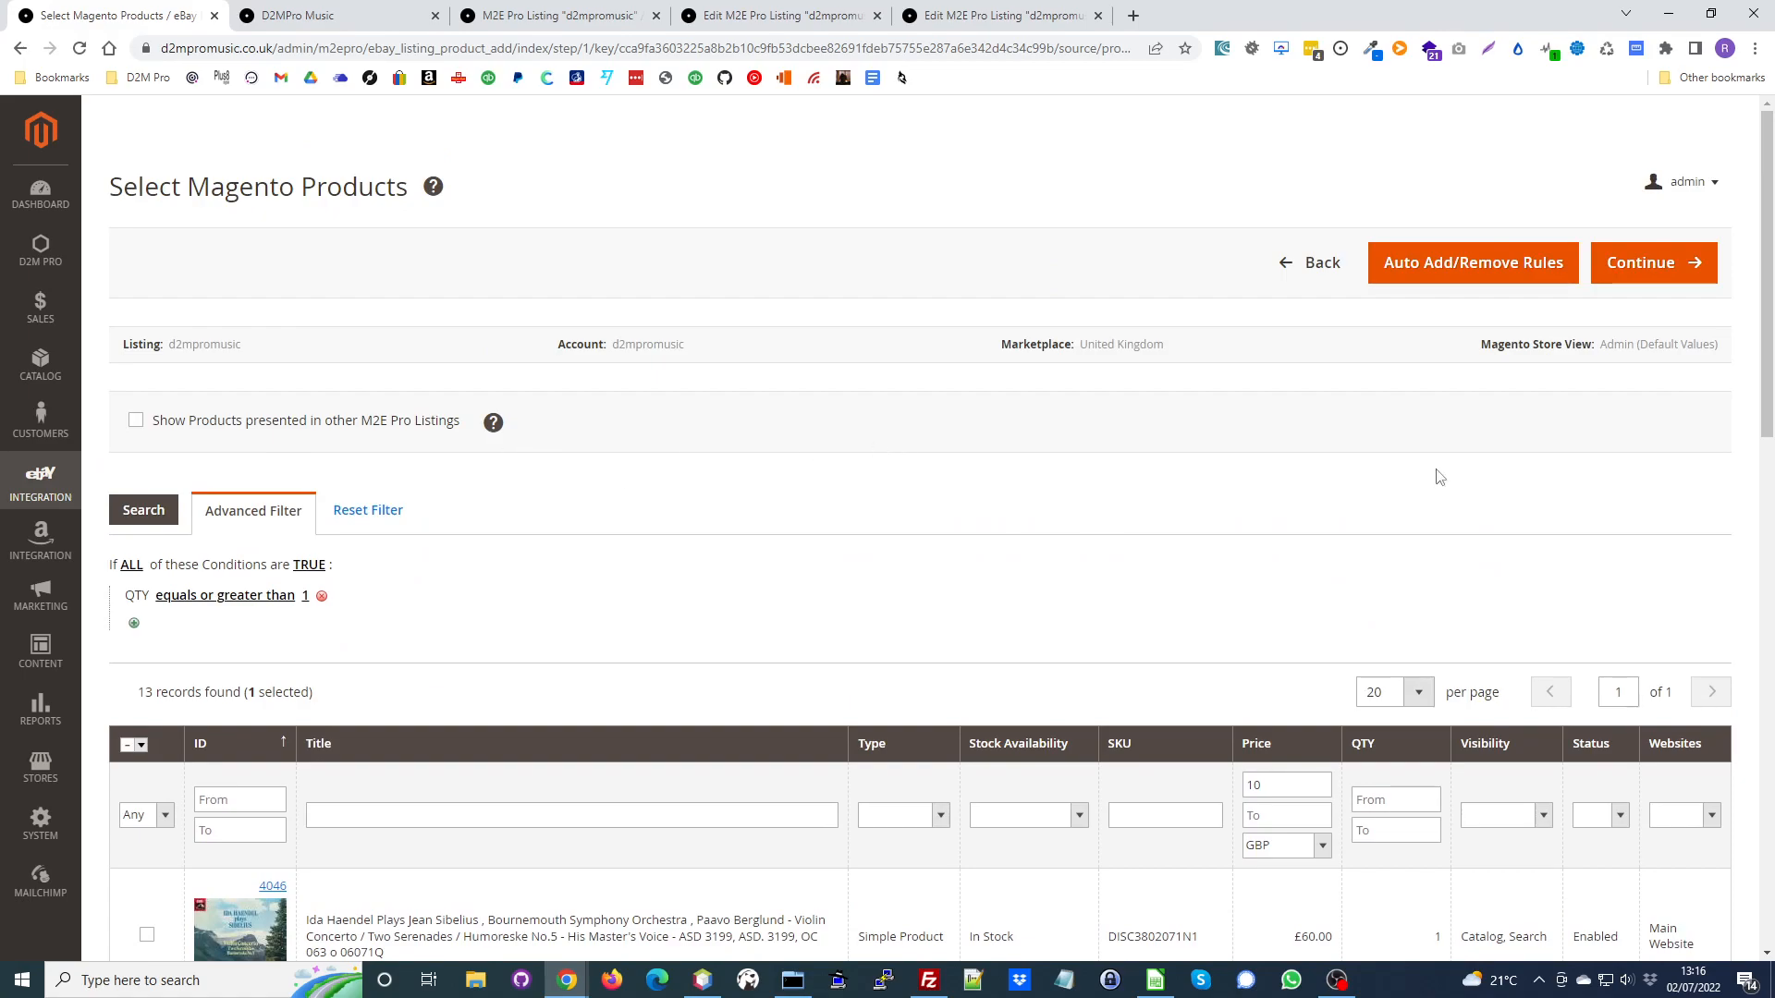
Continue with the selected product and choose to set eBay categories manually for each product.
{"action": "left_click", "coordinate": [1697, 251]}
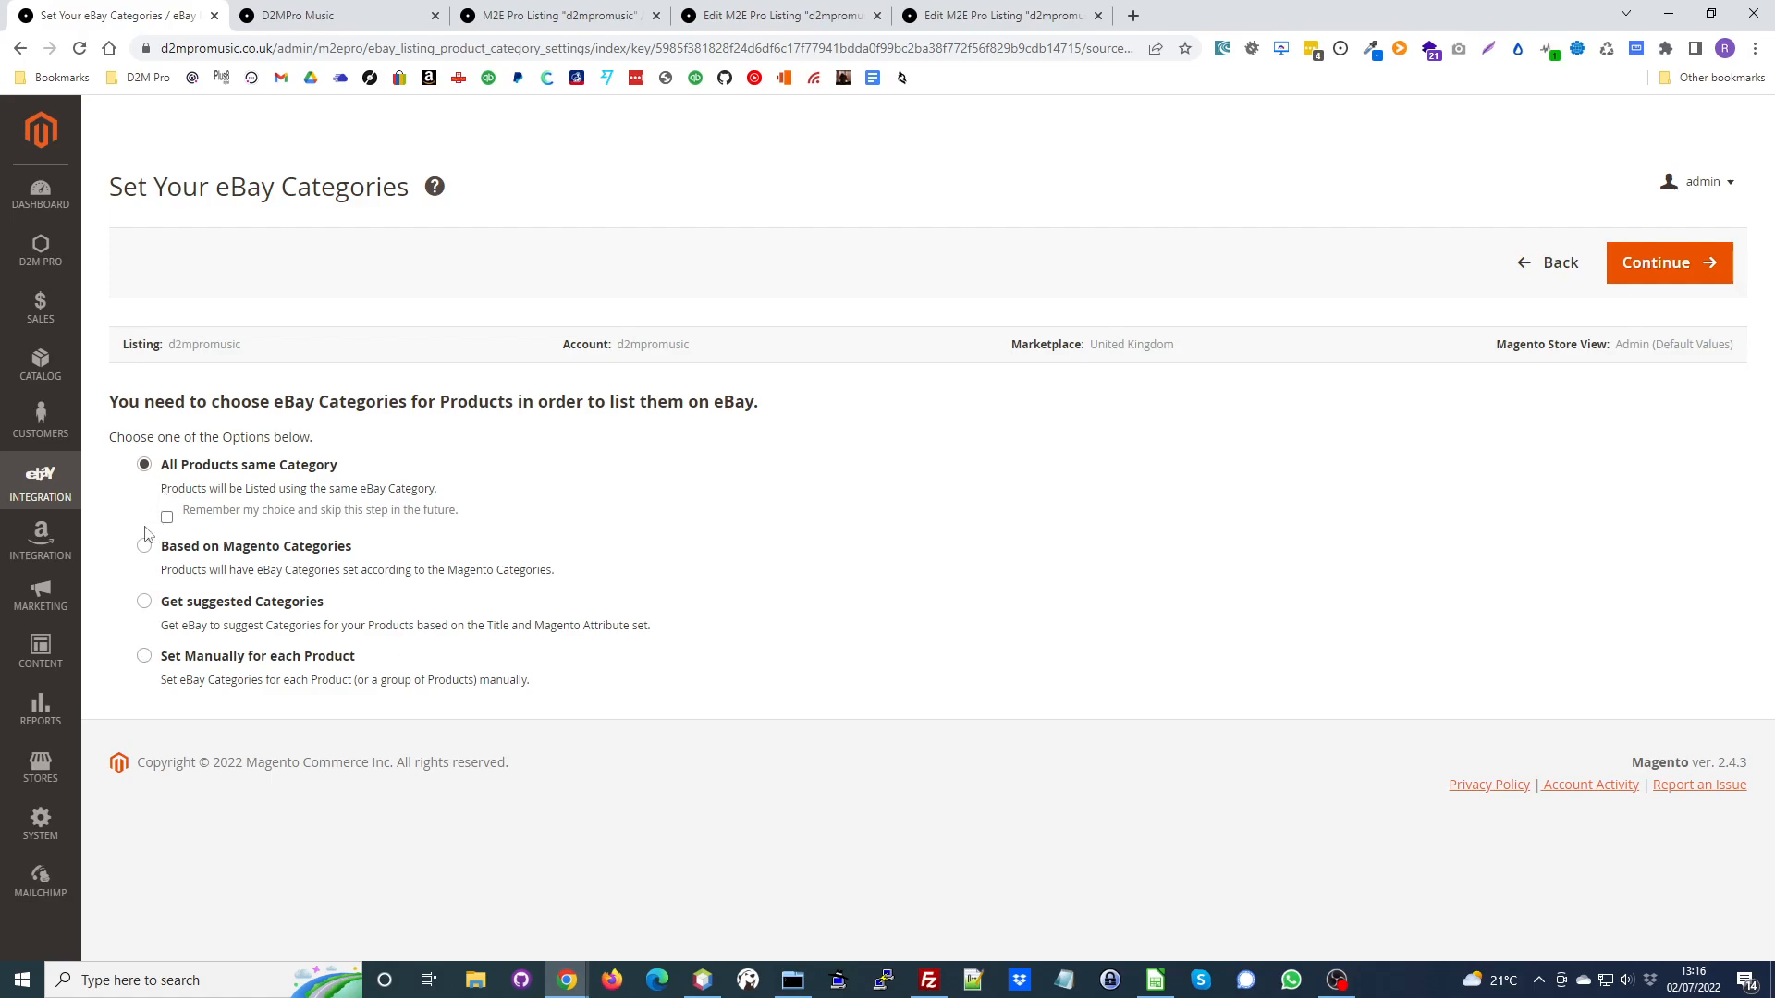
{"action": "left_click", "coordinate": [144, 657]}
{"action": "left_click", "coordinate": [1655, 266]}
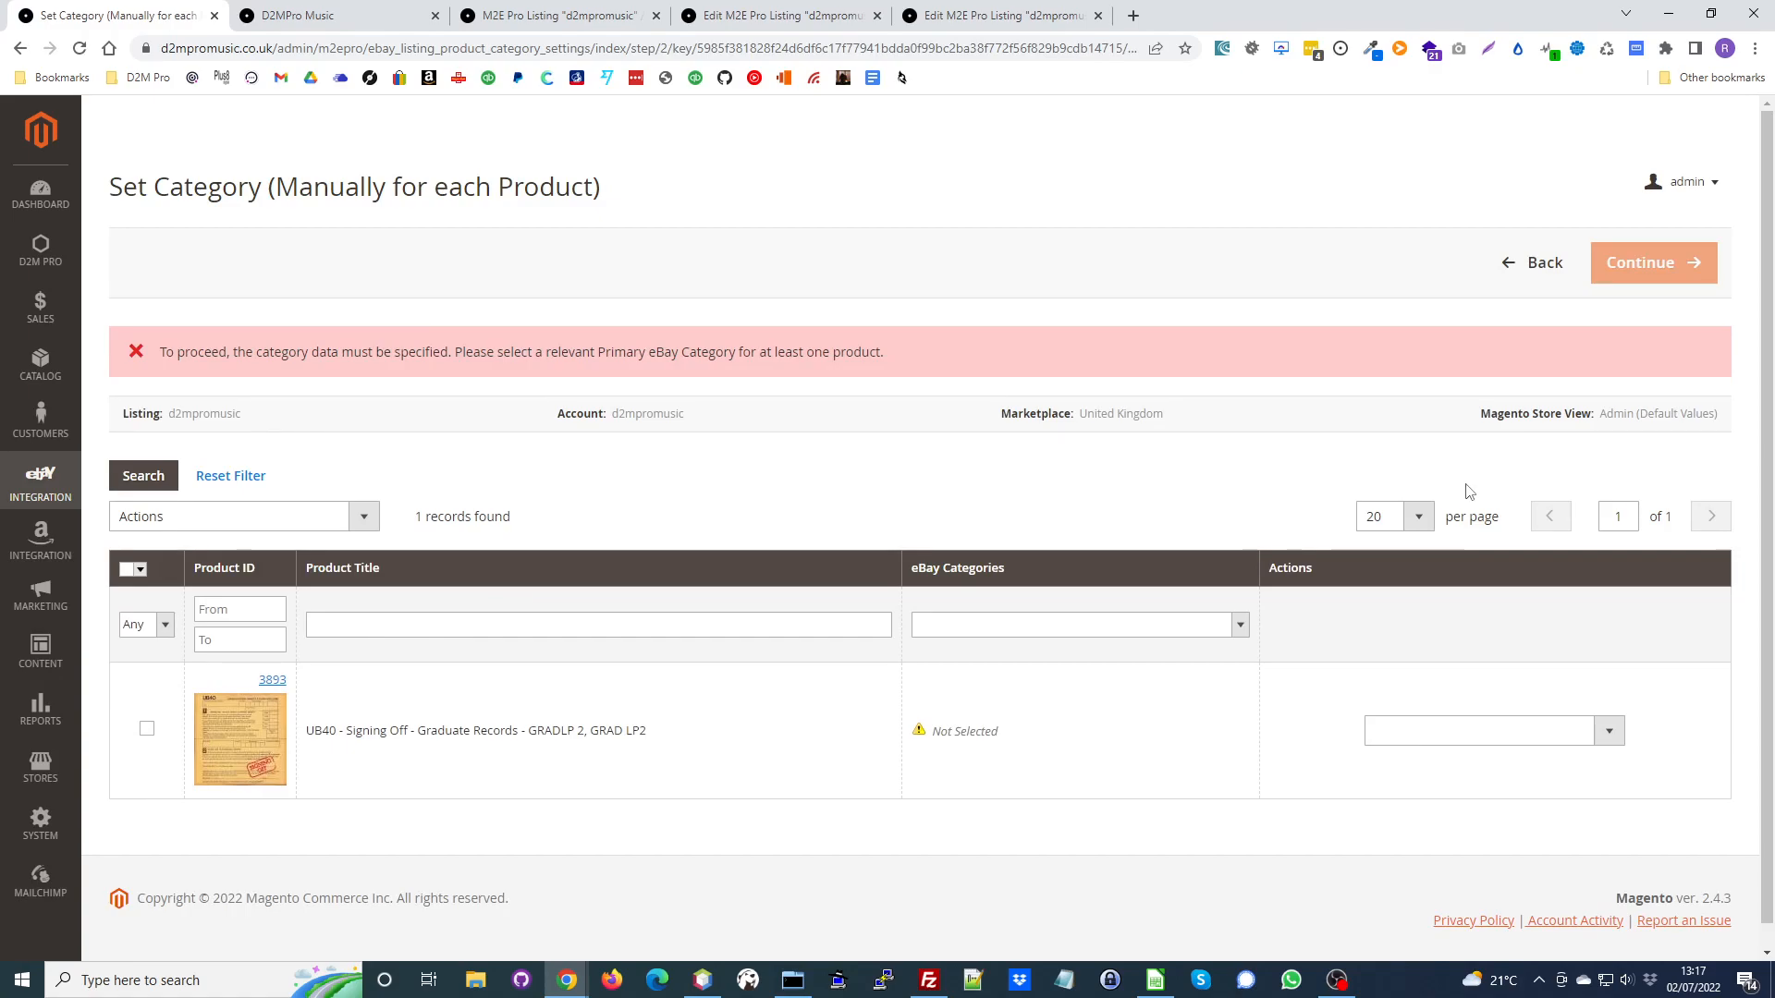
Select the UB40 product and open its category settings with the Edit Categories action.
{"action": "left_click", "coordinate": [147, 732]}
{"action": "left_click", "coordinate": [363, 518]}
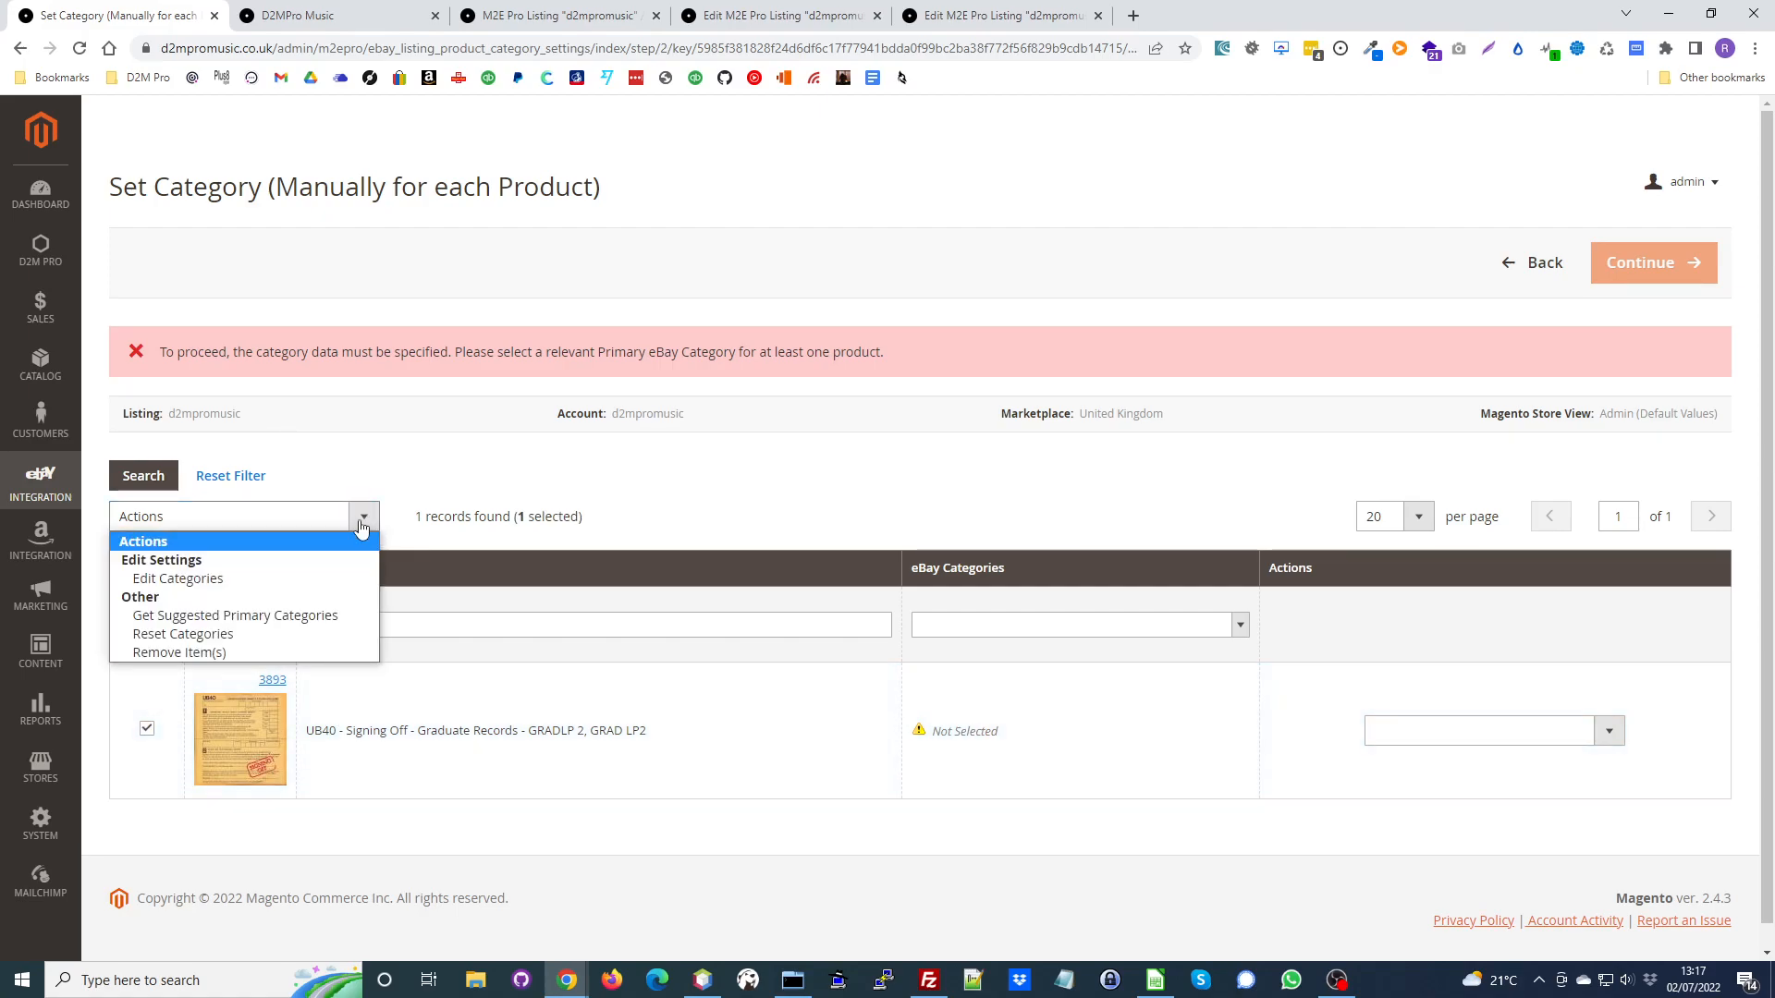
{"action": "left_click", "coordinate": [324, 579]}
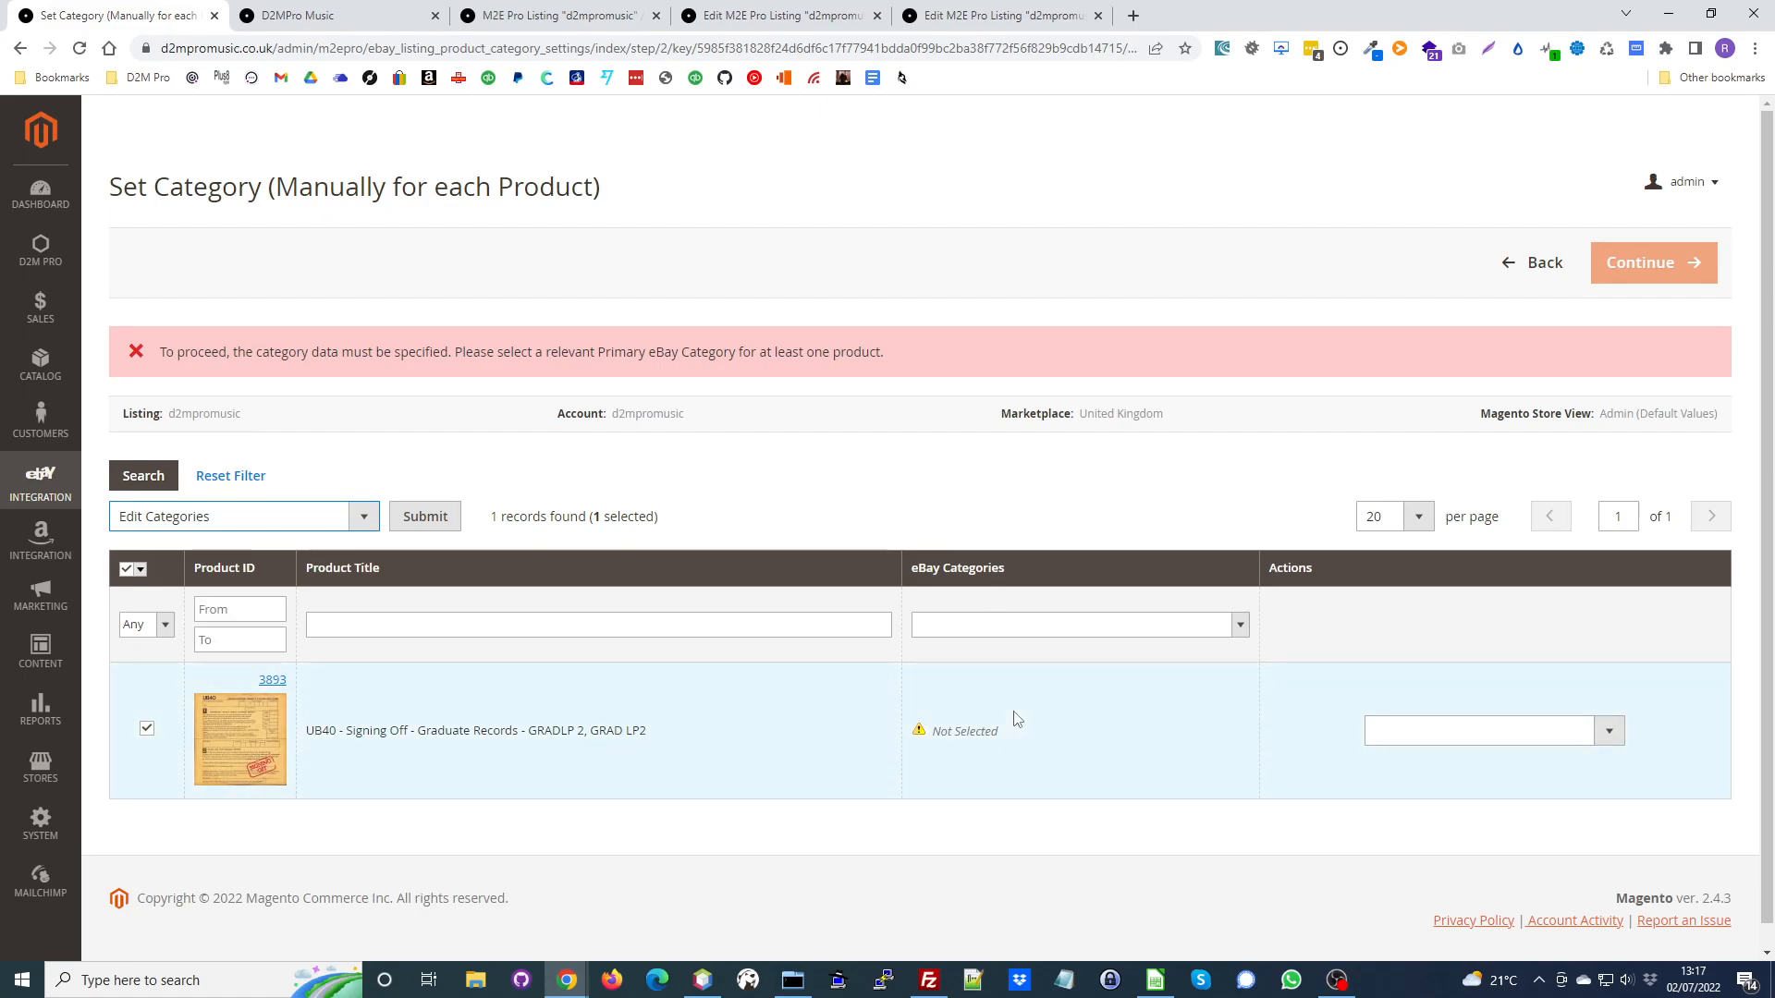
{"action": "left_click", "coordinate": [429, 517]}
{"action": "left_click", "coordinate": [1055, 285]}
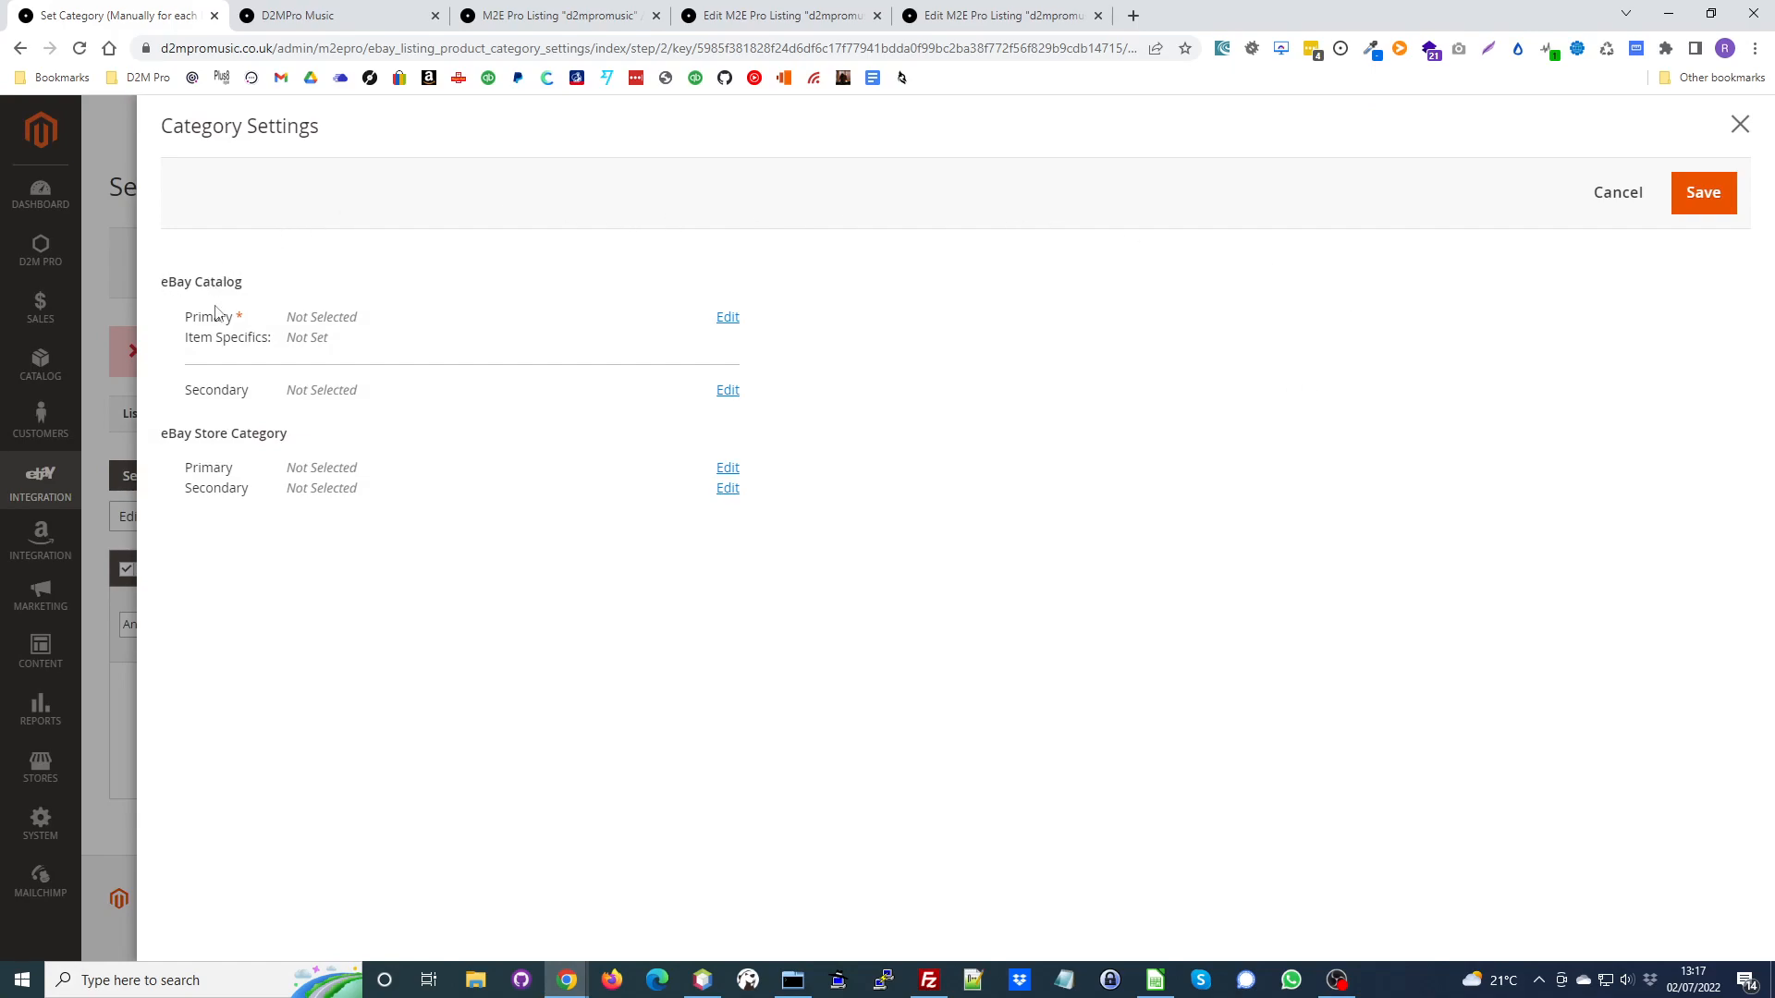
Set the primary eBay catalog category to the Magento attribute Ebay UK Category and confirm it.
{"action": "left_click", "coordinate": [726, 322]}
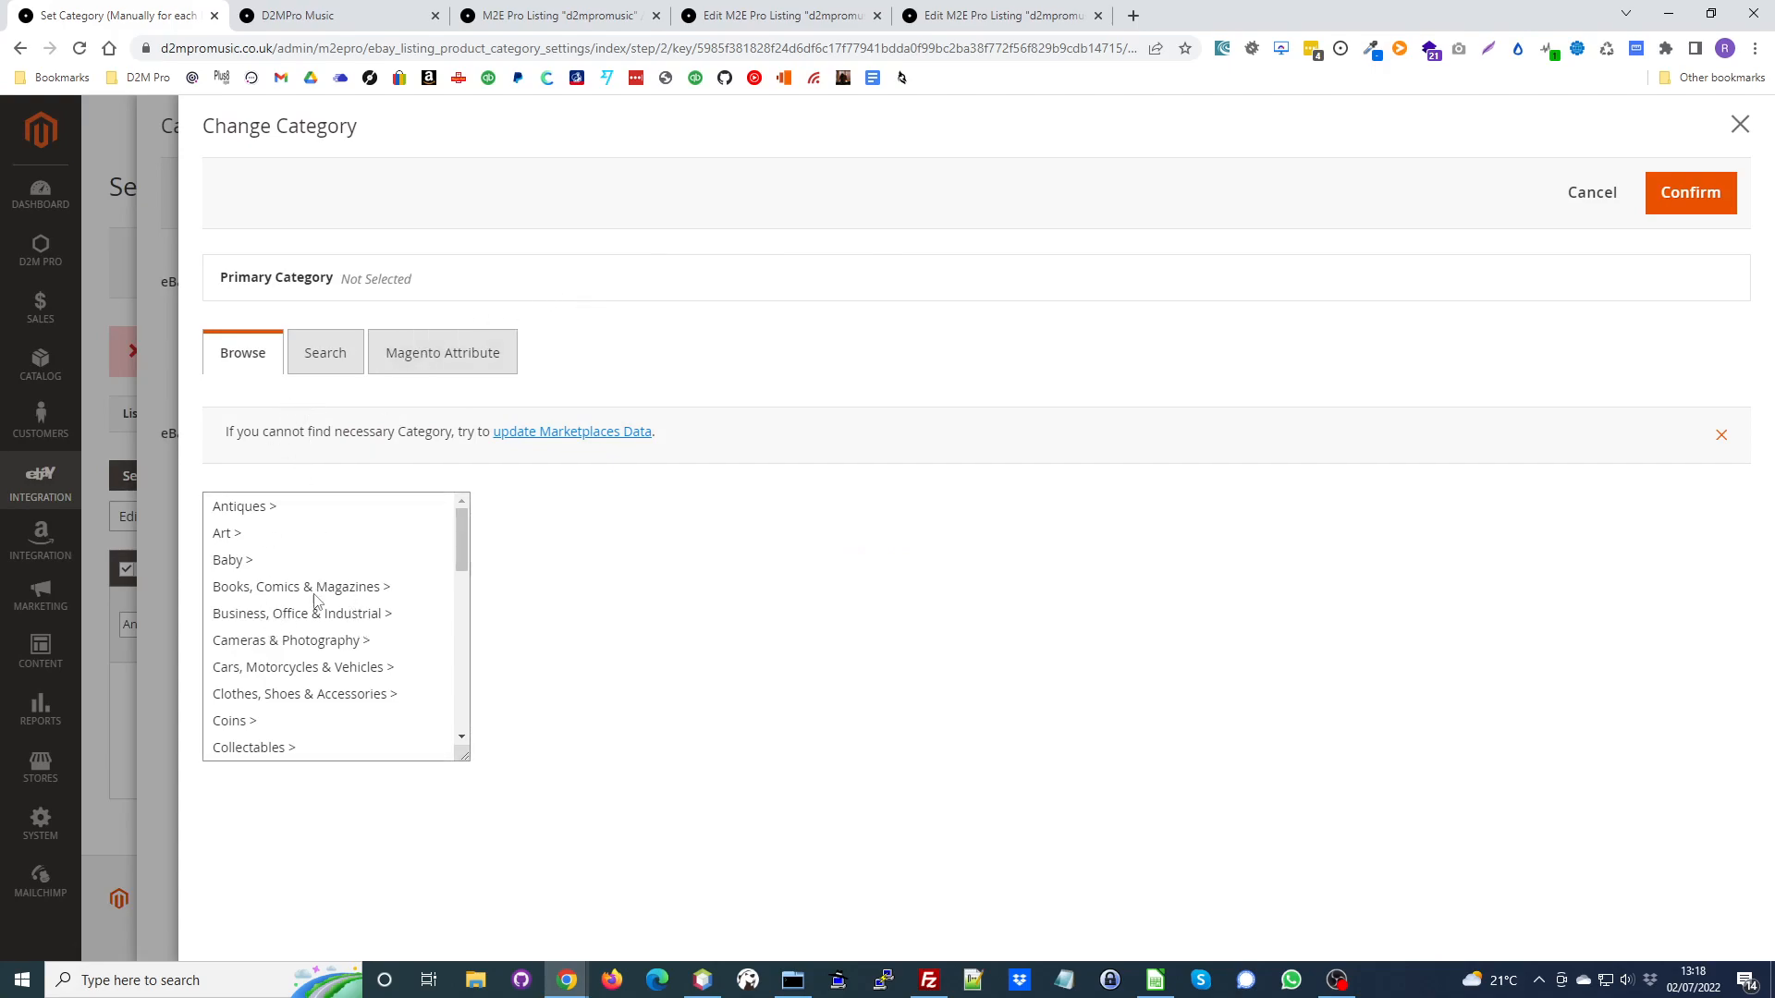
{"action": "mouse_move", "coordinate": [462, 530]}
{"action": "left_mouse_down"}
{"action": "mouse_move", "coordinate": [461, 613]}
{"action": "mouse_move", "coordinate": [457, 518]}
{"action": "left_mouse_up"}
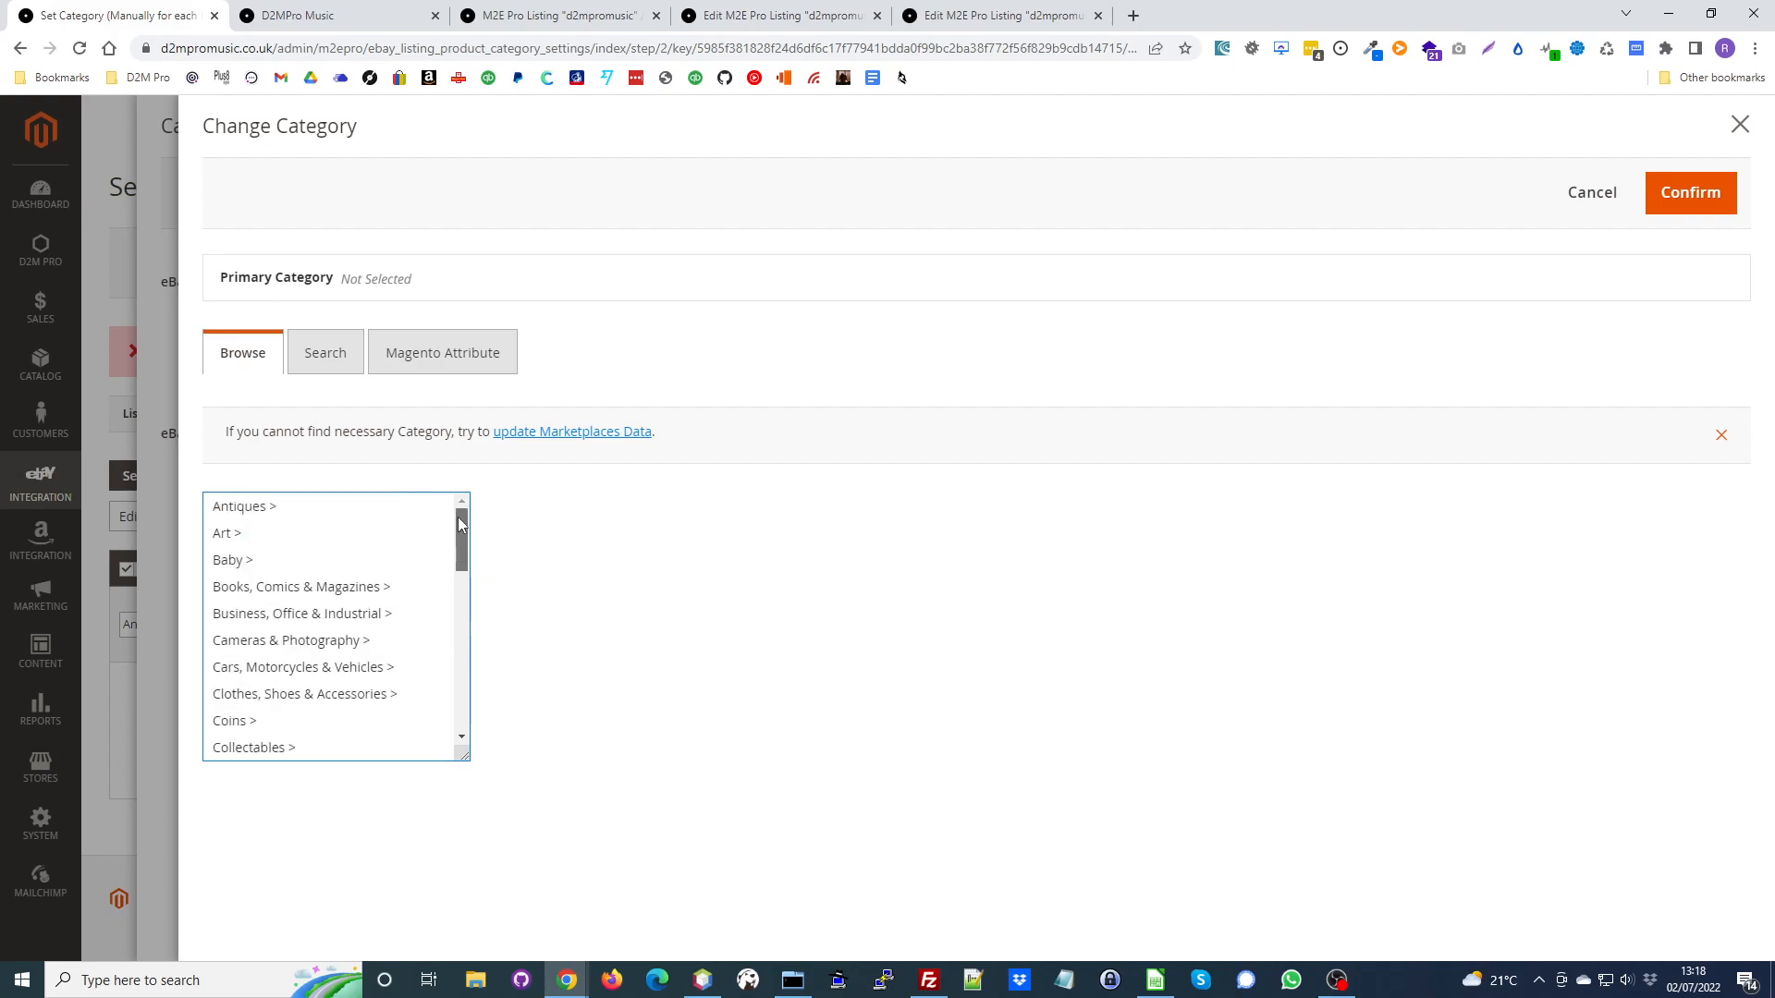
{"action": "left_click", "coordinate": [434, 341]}
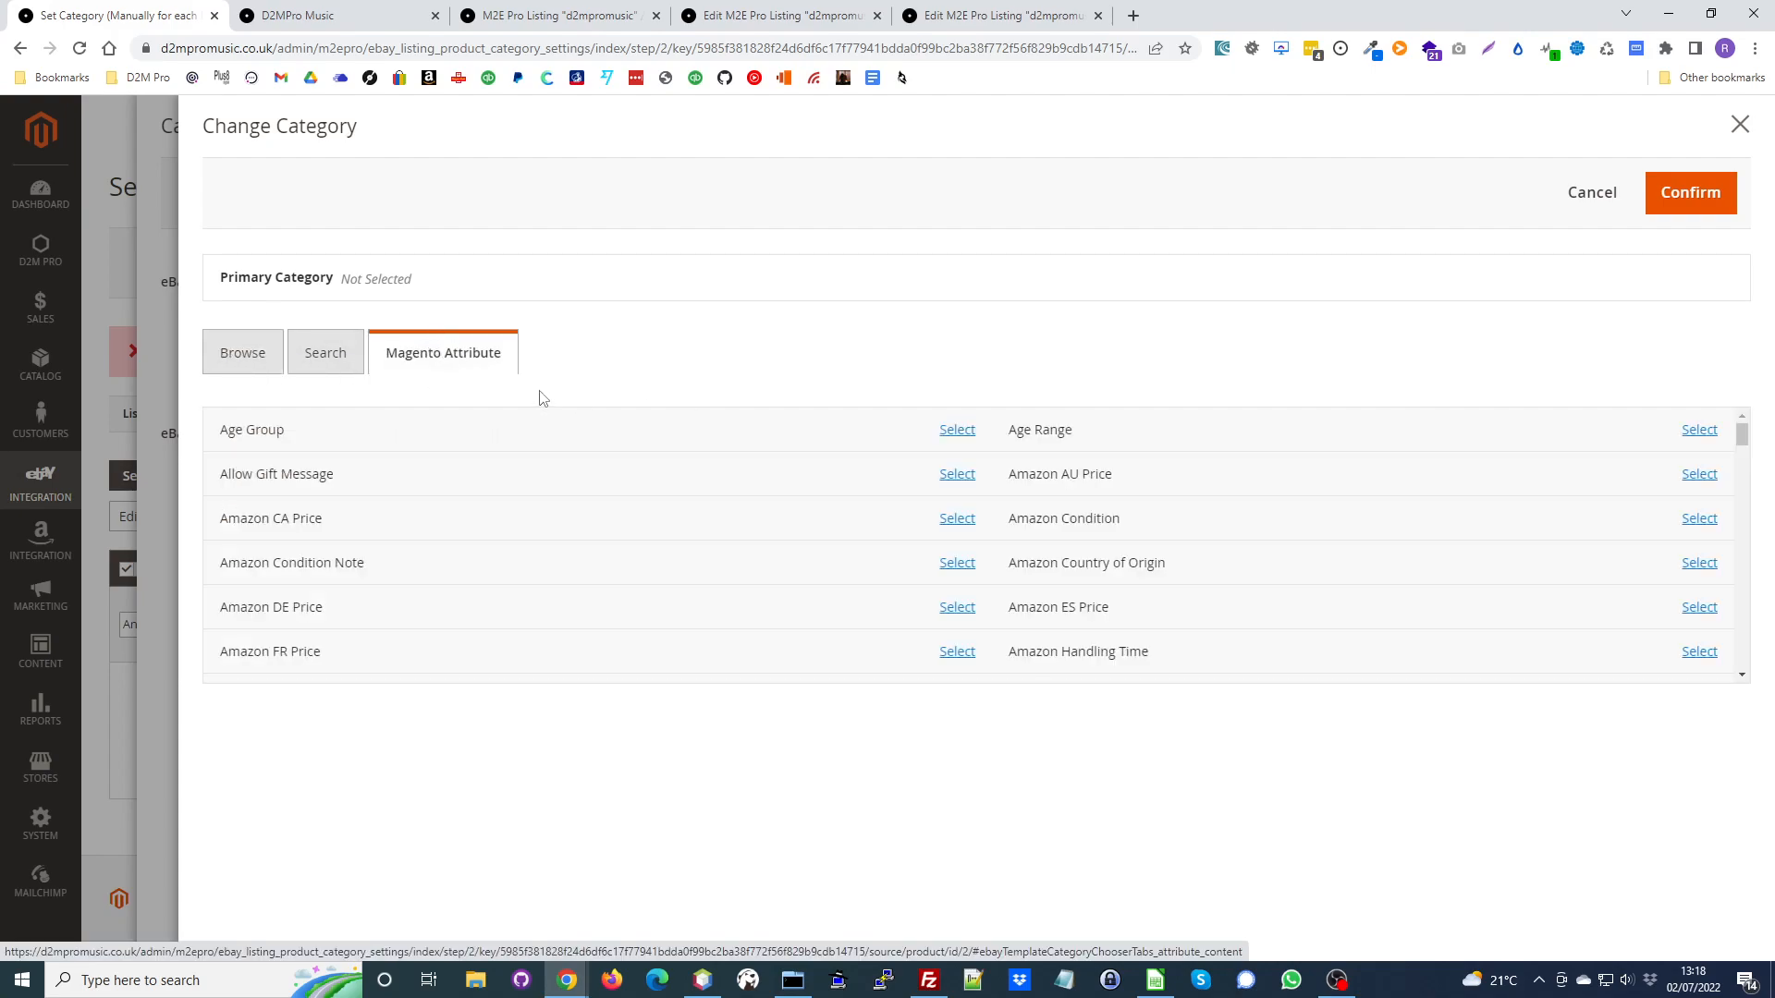
{"action": "scroll", "coordinate": [524, 537], "scroll_direction": "down", "scroll_amount": 5}
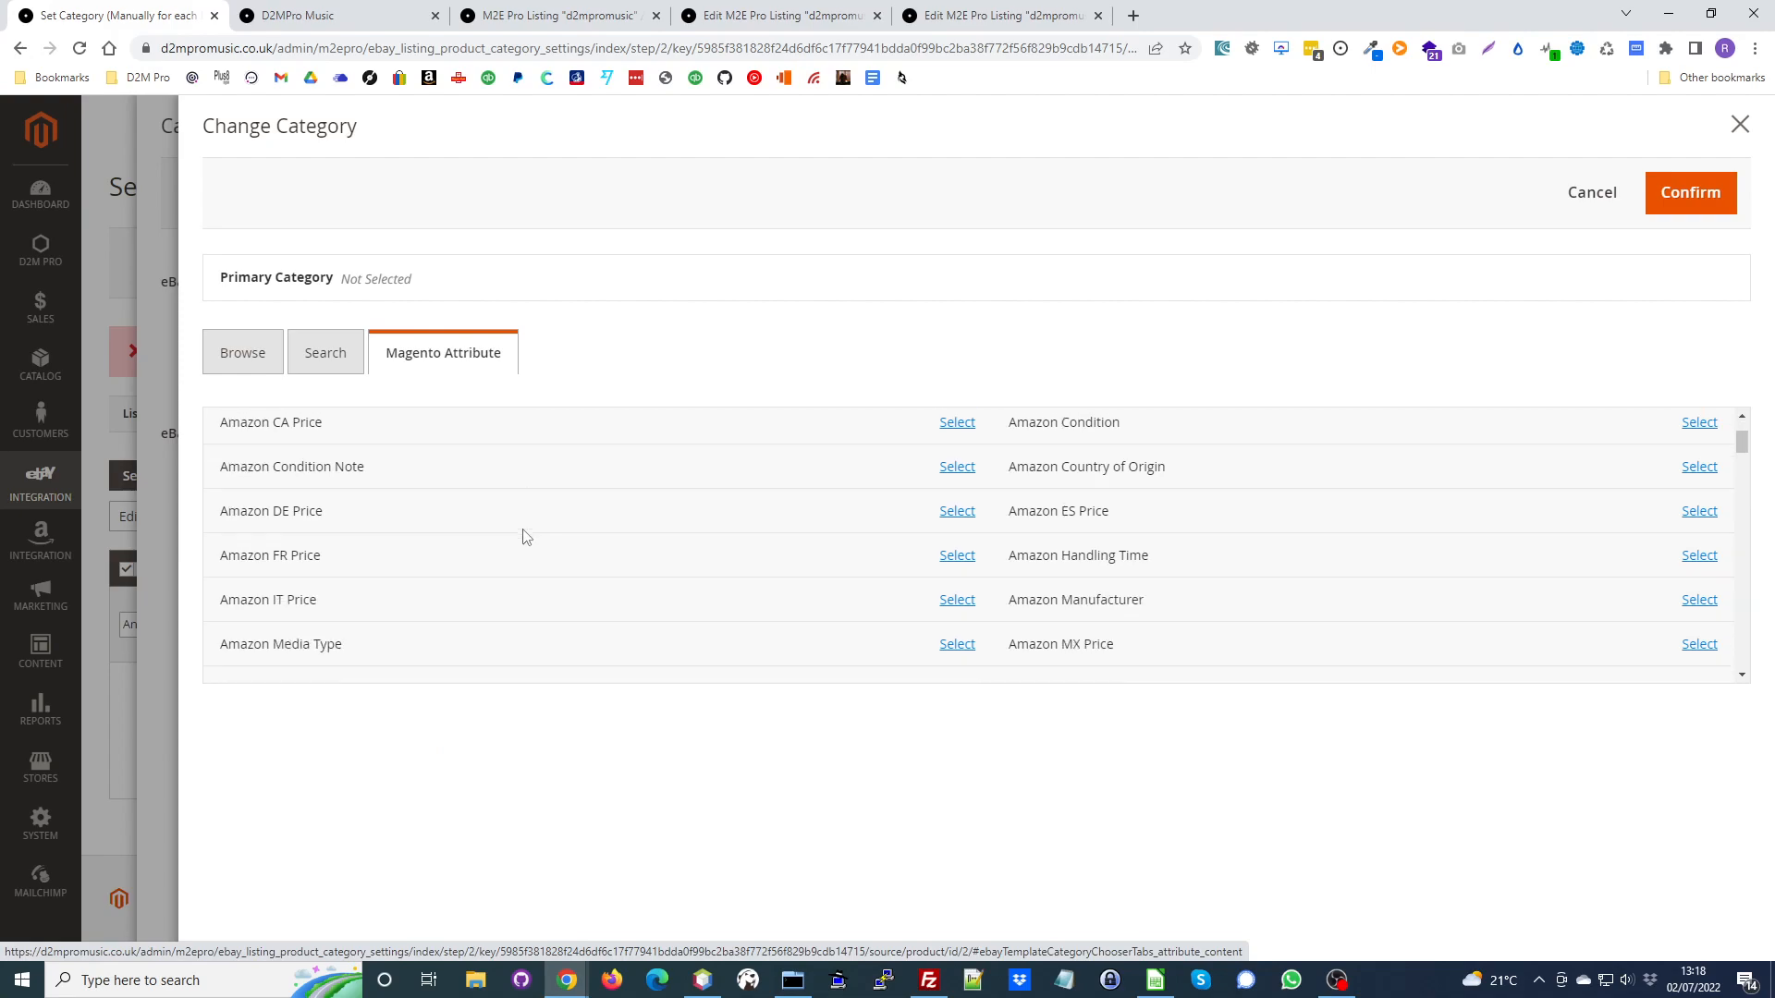
{"action": "scroll", "coordinate": [524, 537], "scroll_direction": "down", "scroll_amount": 5}
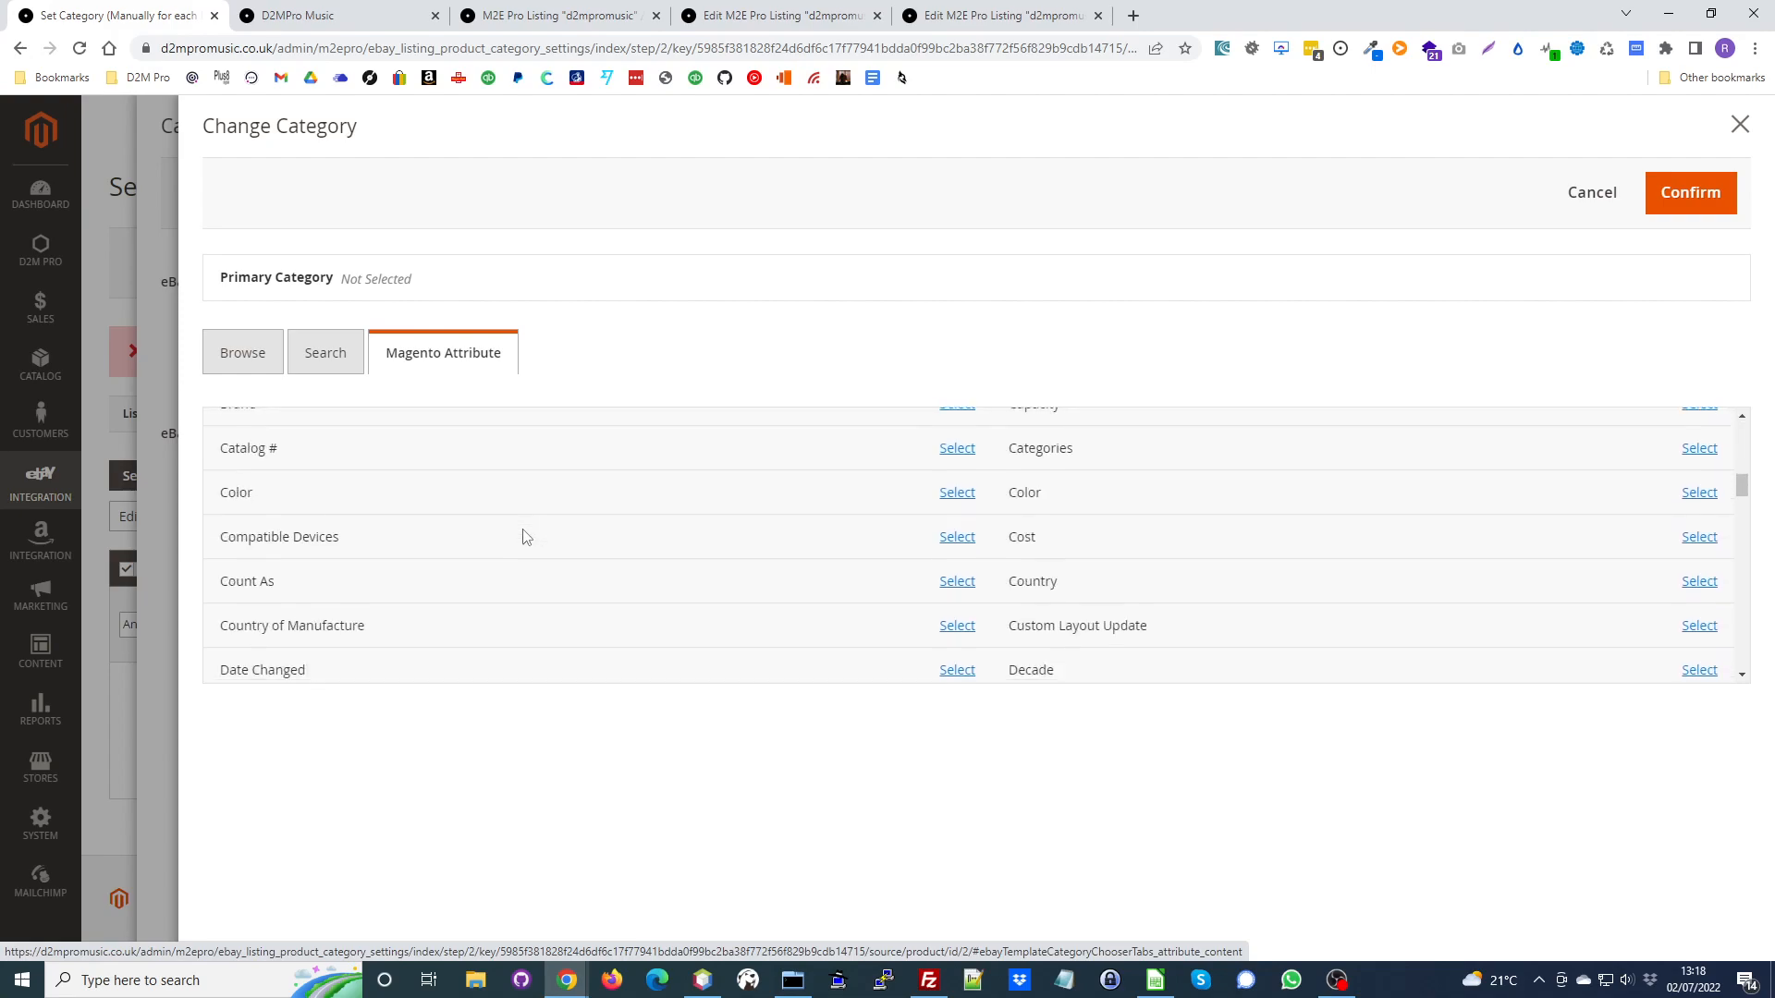
{"action": "scroll", "coordinate": [566, 531], "scroll_direction": "down", "scroll_amount": 3}
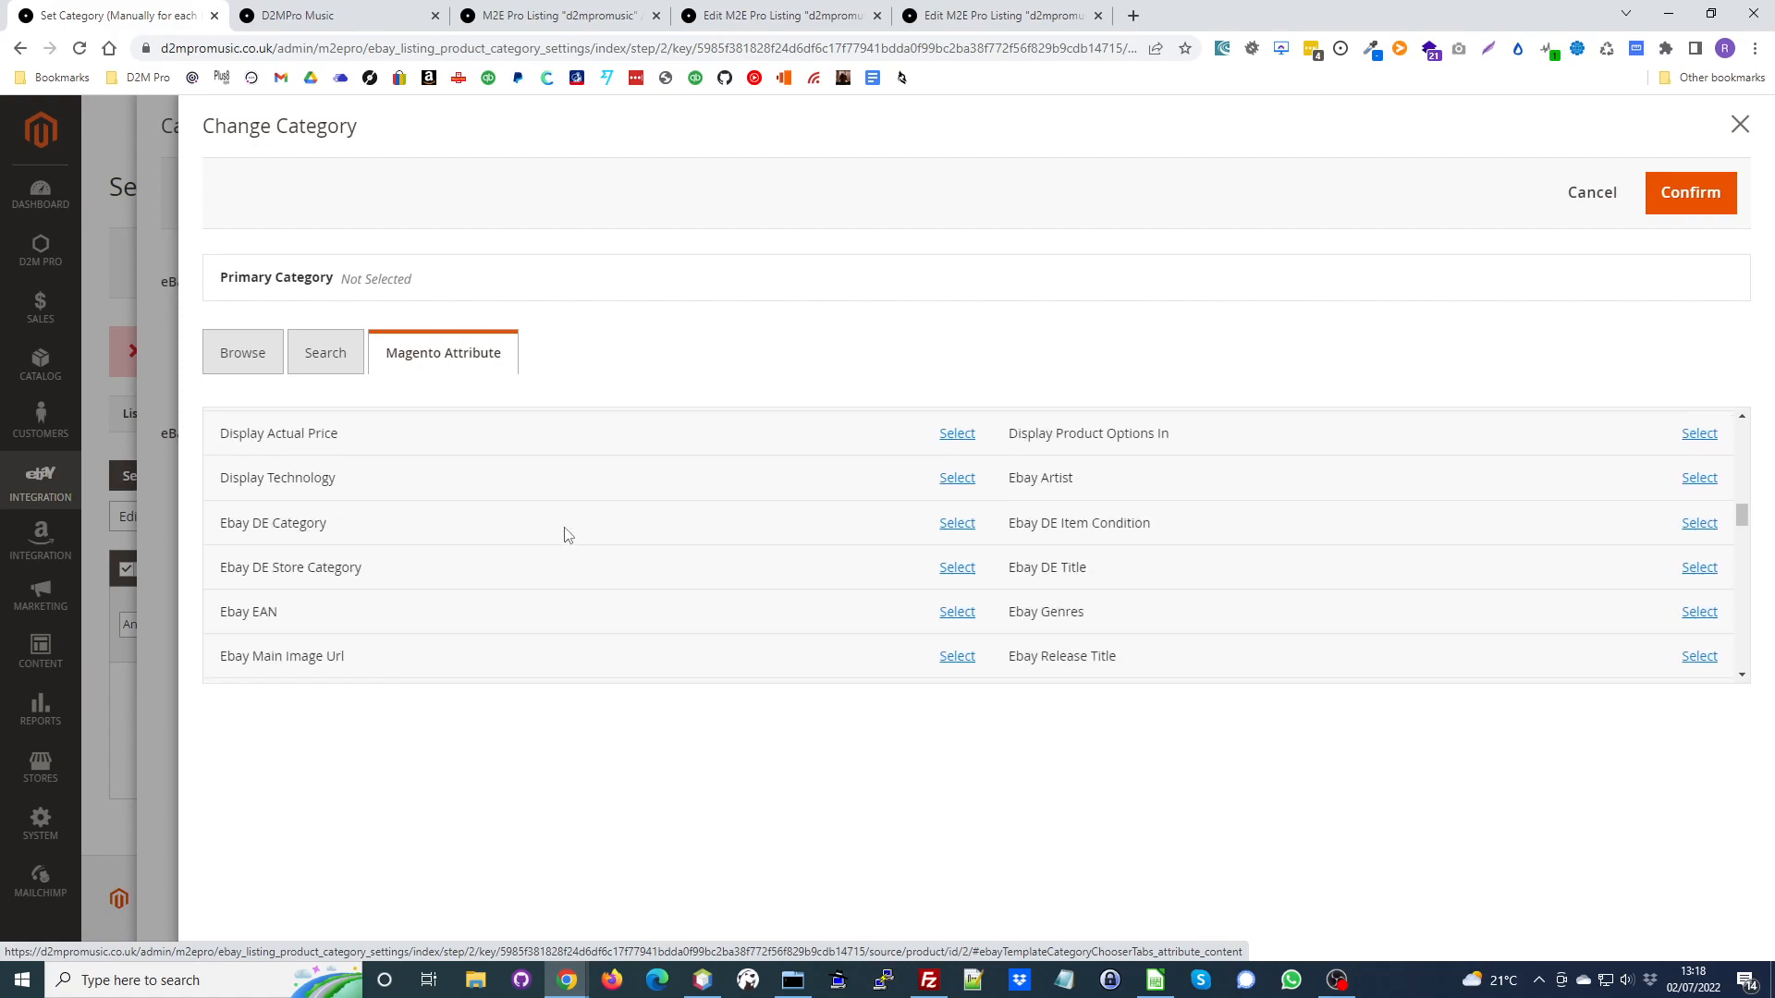
{"action": "scroll", "coordinate": [565, 534], "scroll_direction": "down", "scroll_amount": 2}
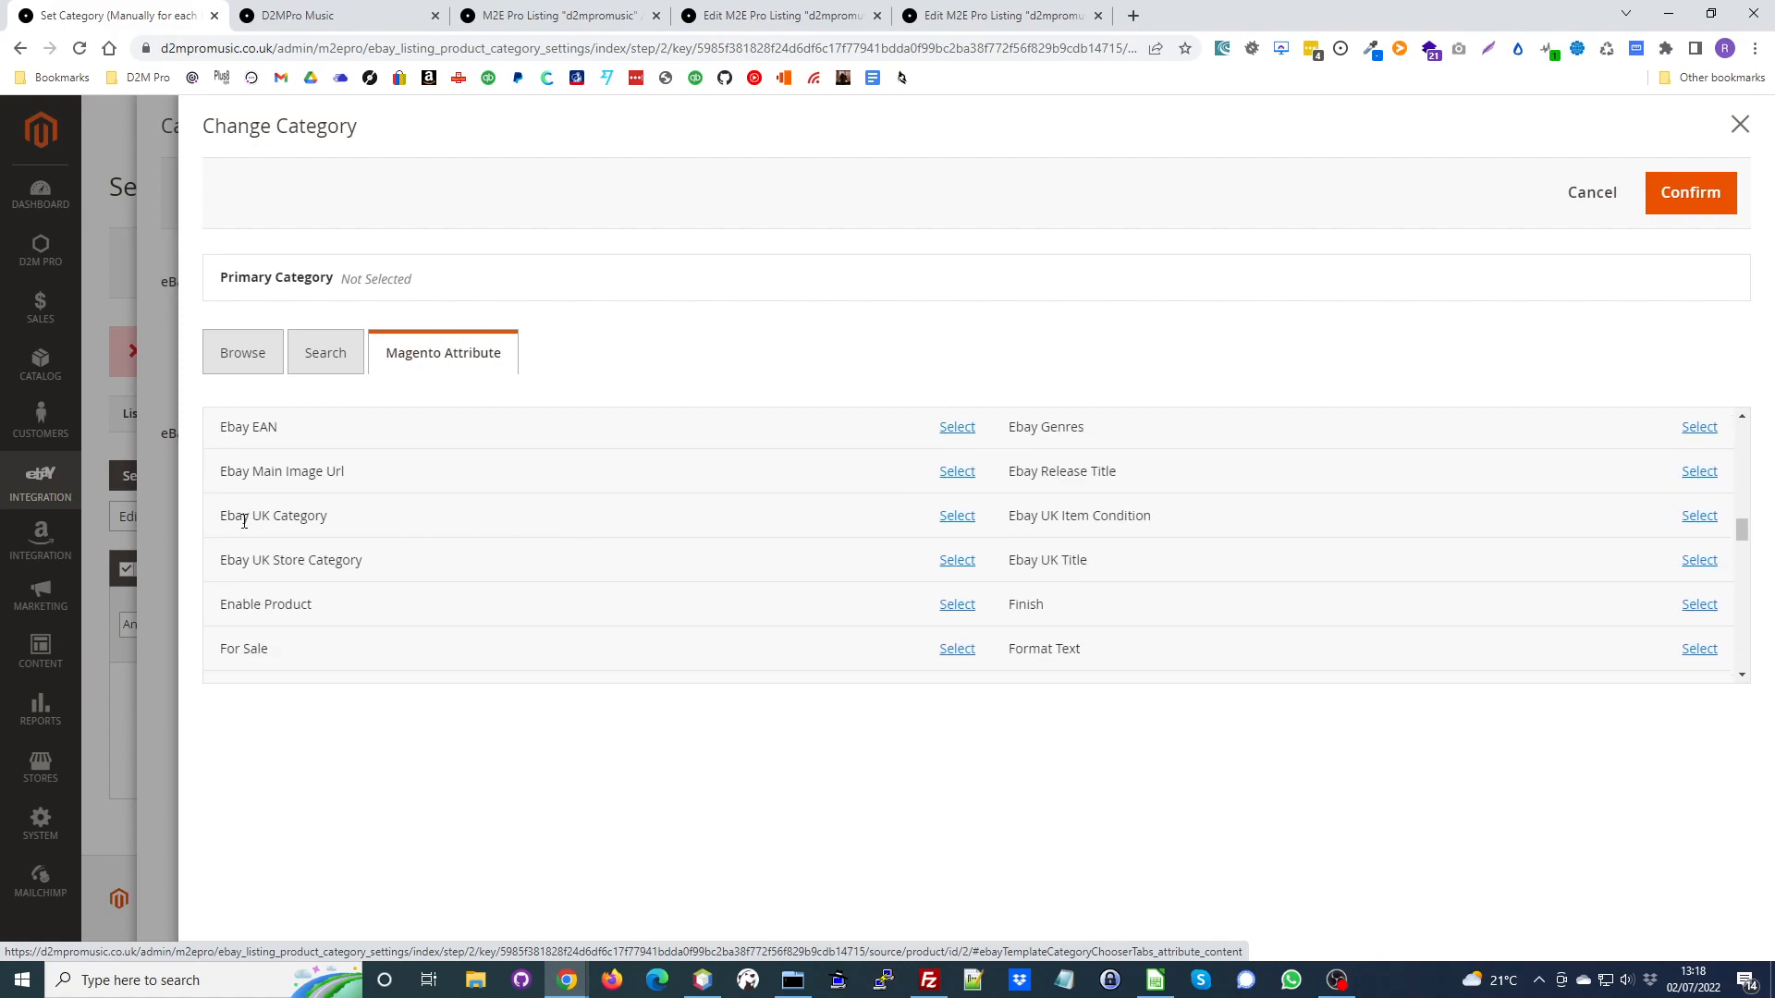
{"action": "left_click_drag", "start_coordinate": [221, 518], "coordinate": [333, 518]}
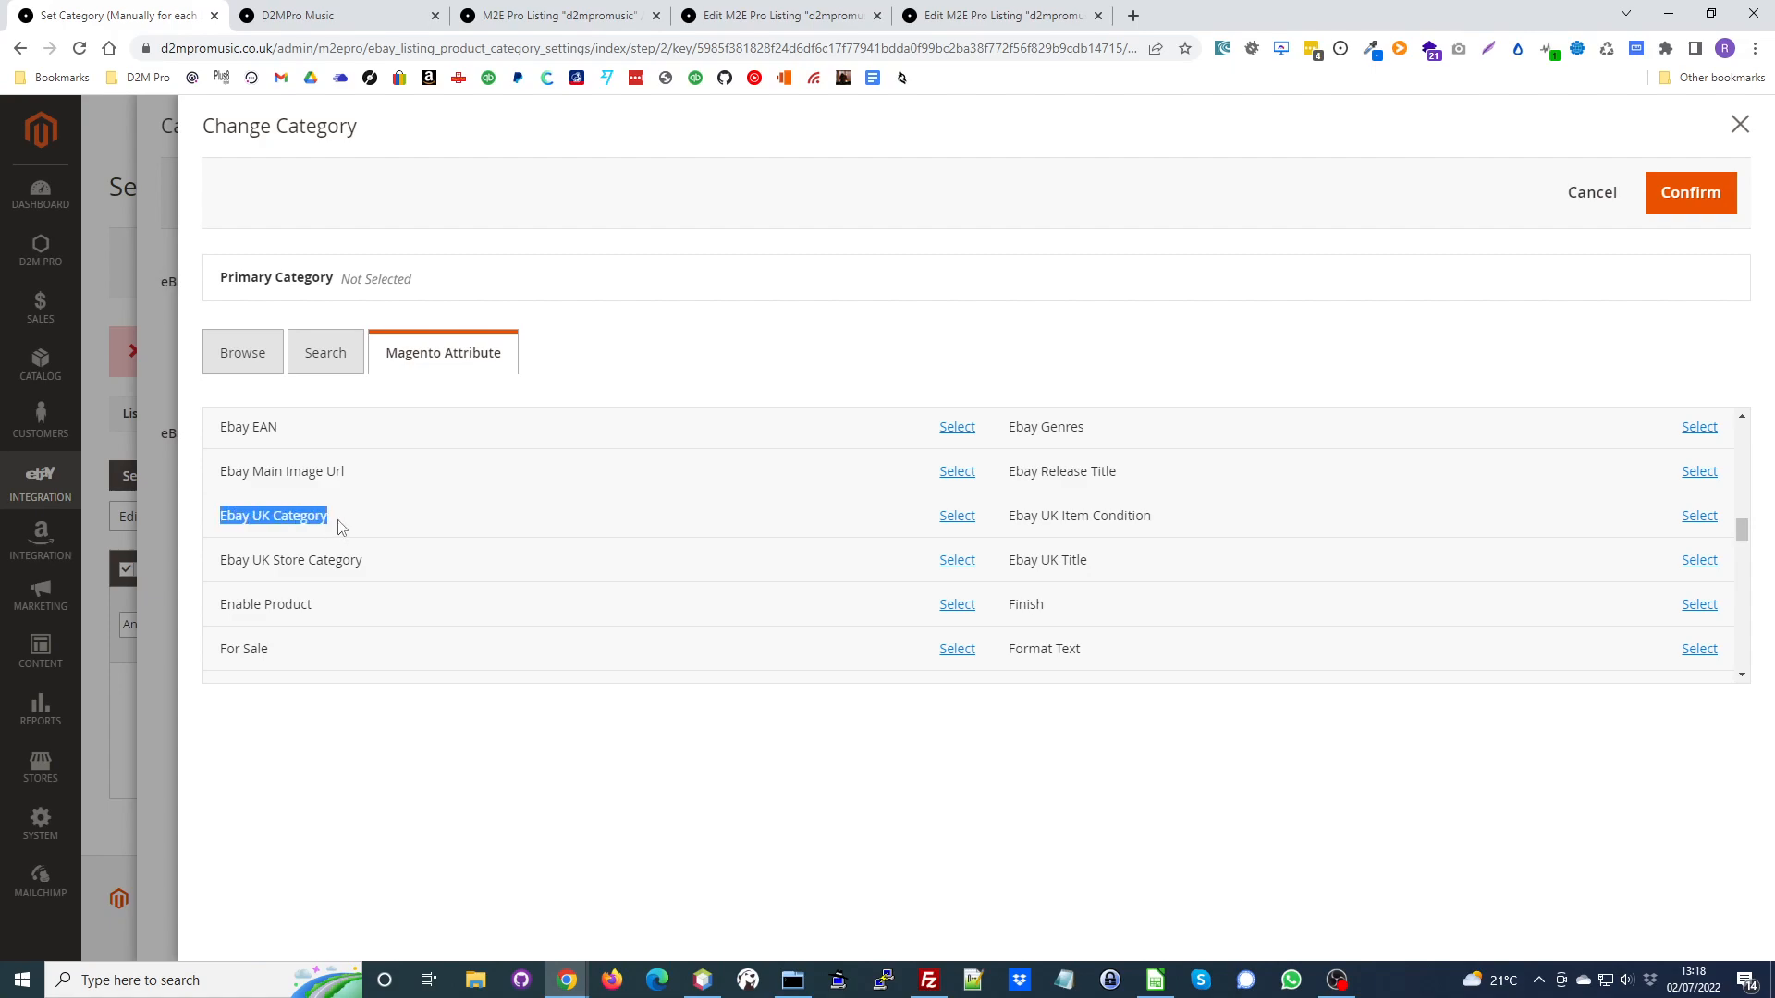
{"action": "left_click", "coordinate": [955, 523]}
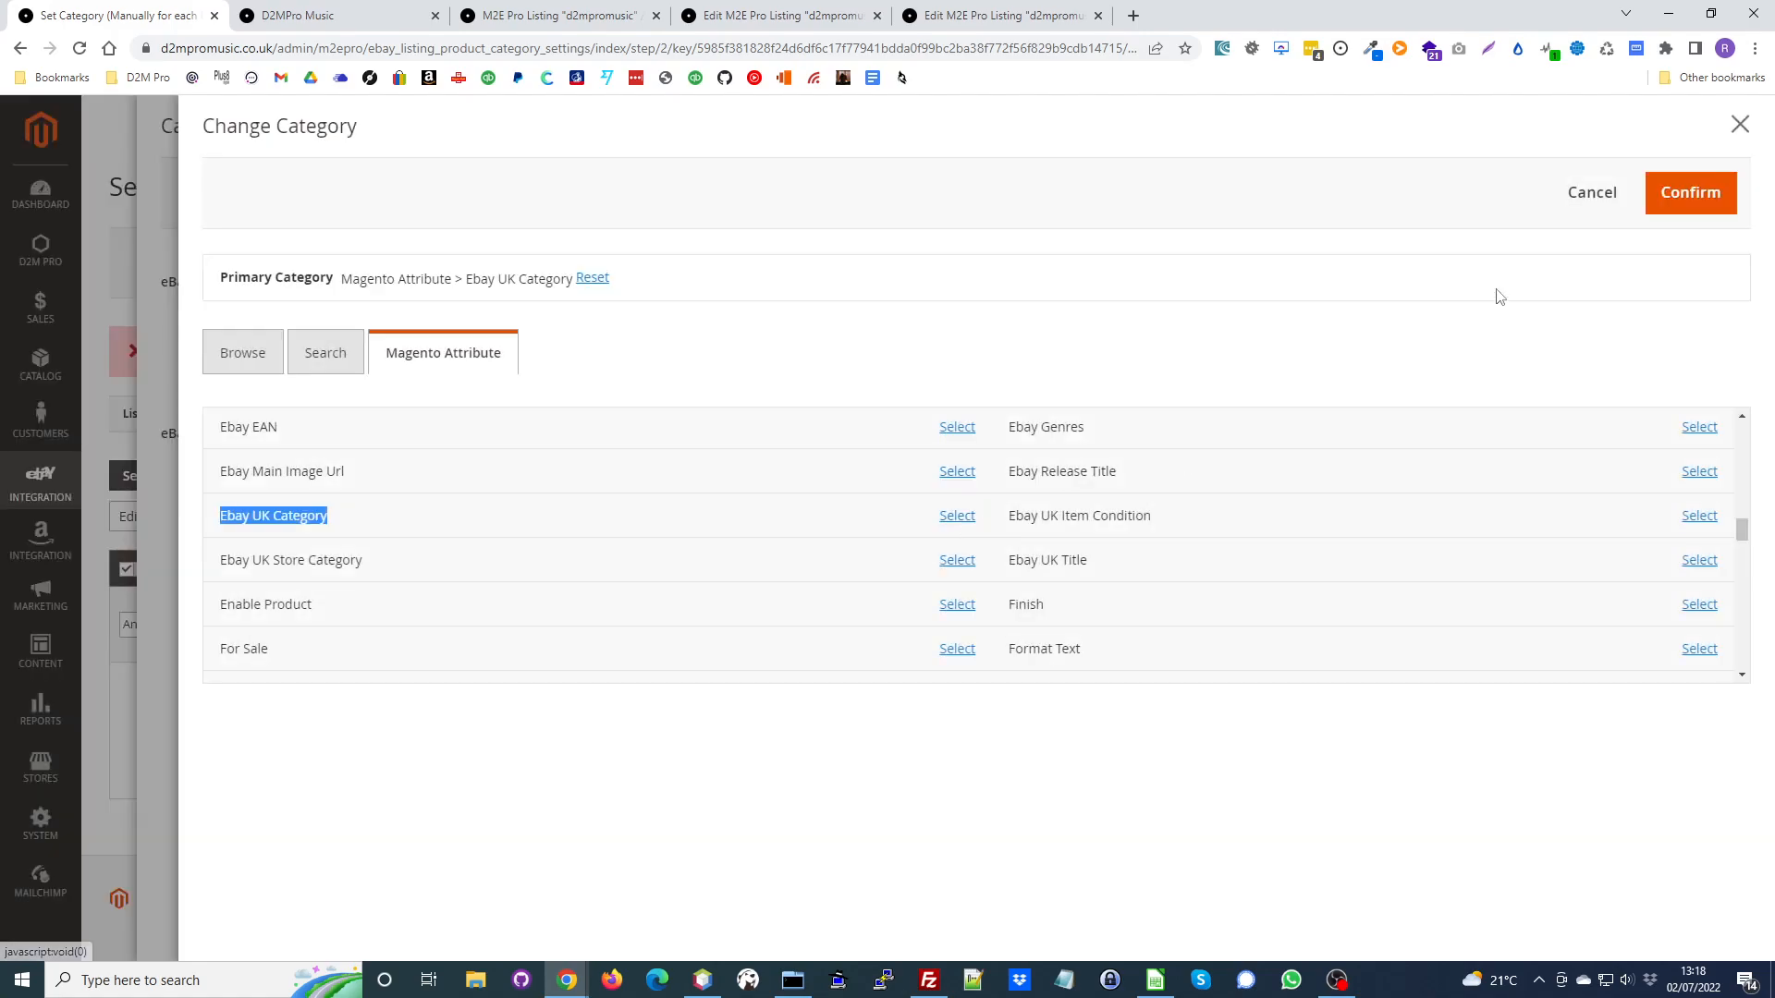
{"action": "left_click", "coordinate": [1697, 194]}
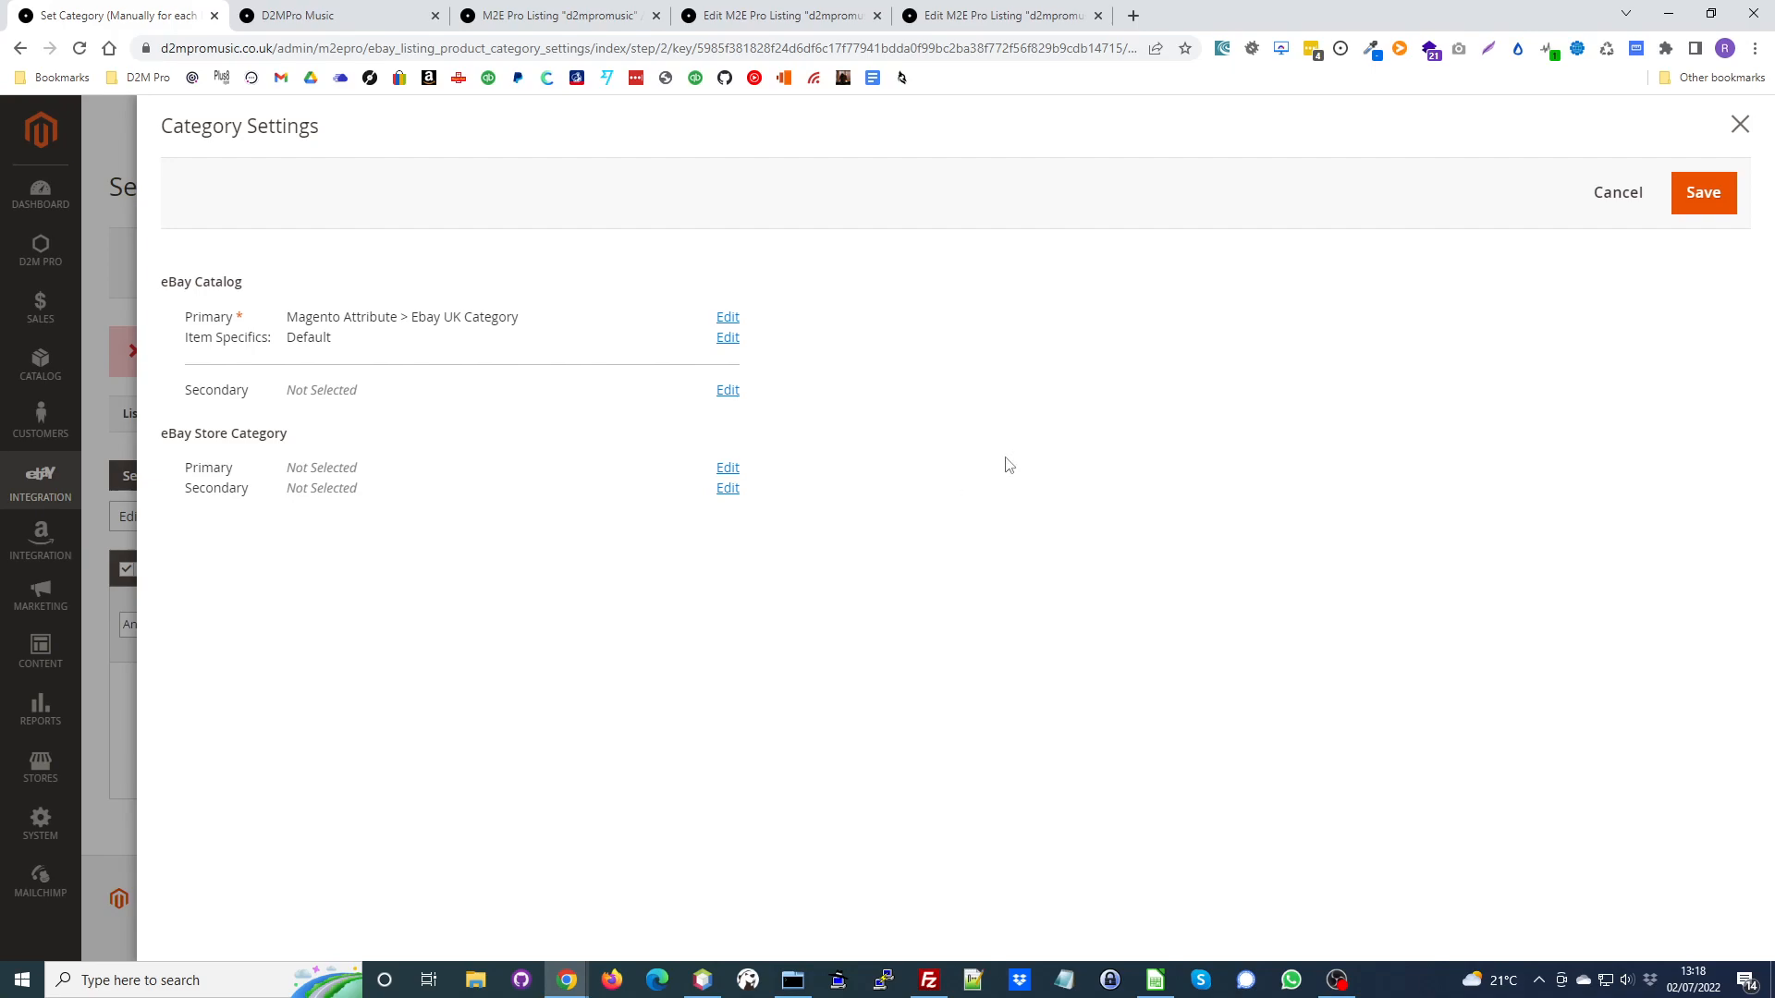
Set the primary eBay store category to the Magento attribute Ebay UK Store Category and save the category settings.
{"action": "left_click", "coordinate": [726, 471]}
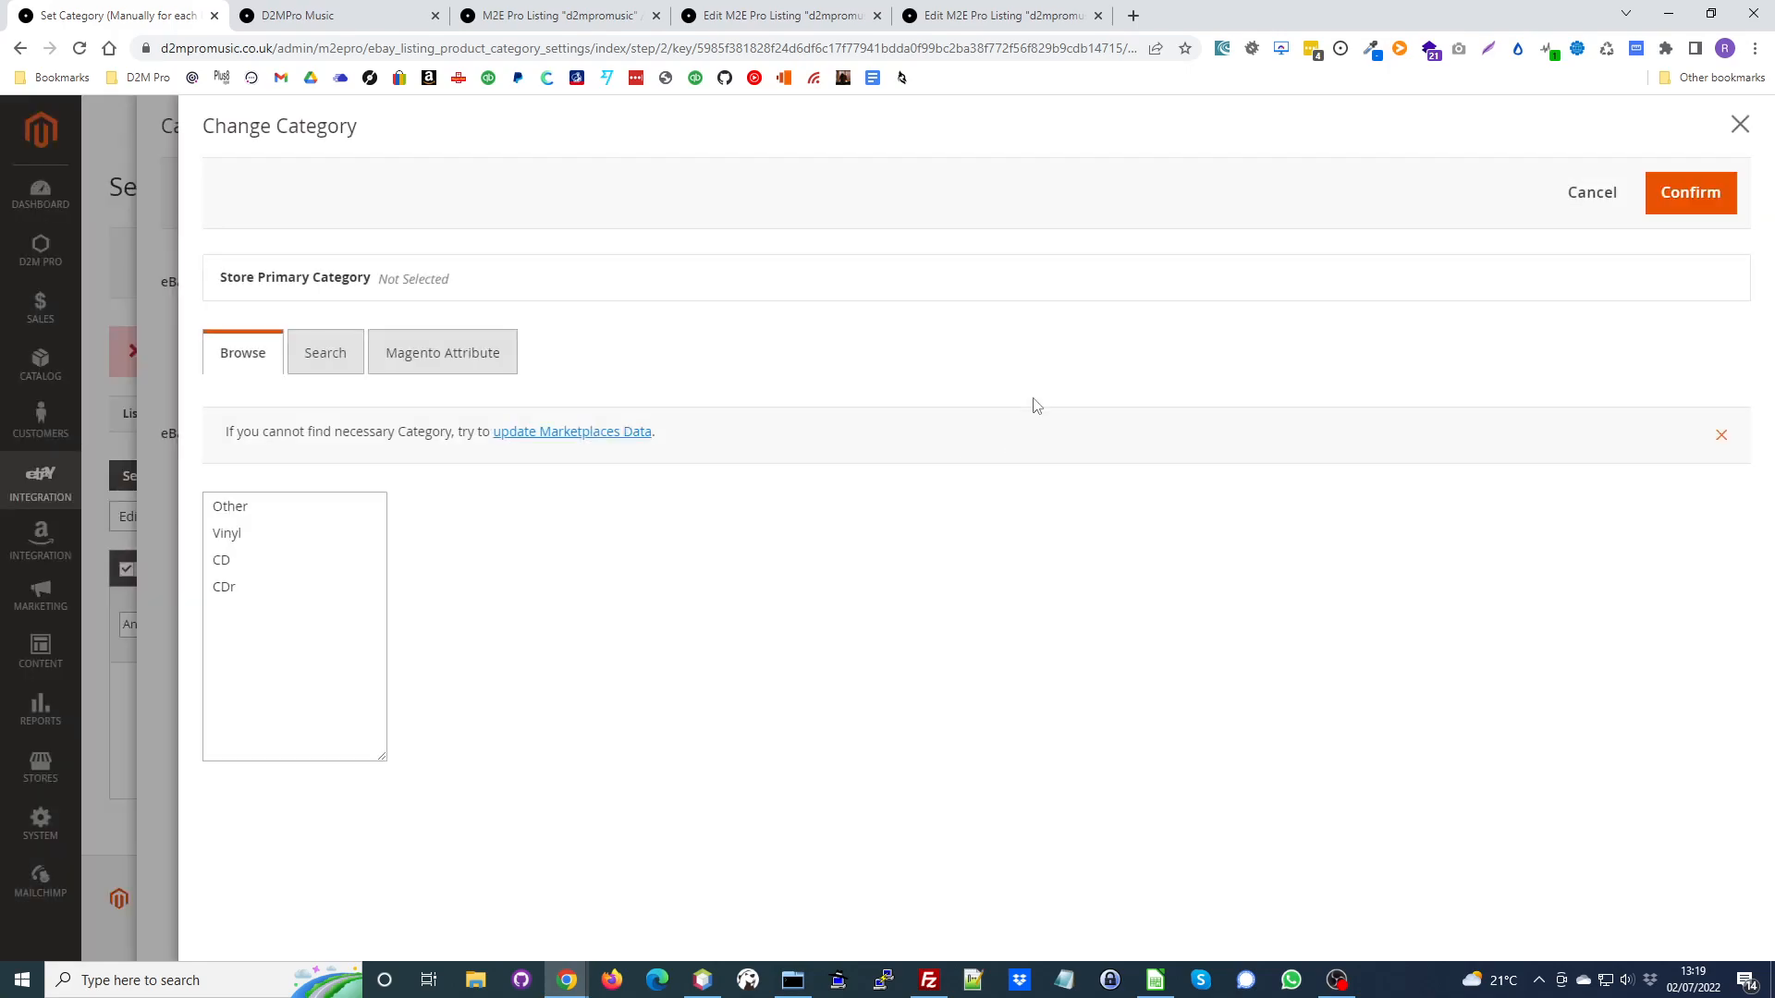
{"action": "left_click", "coordinate": [442, 349]}
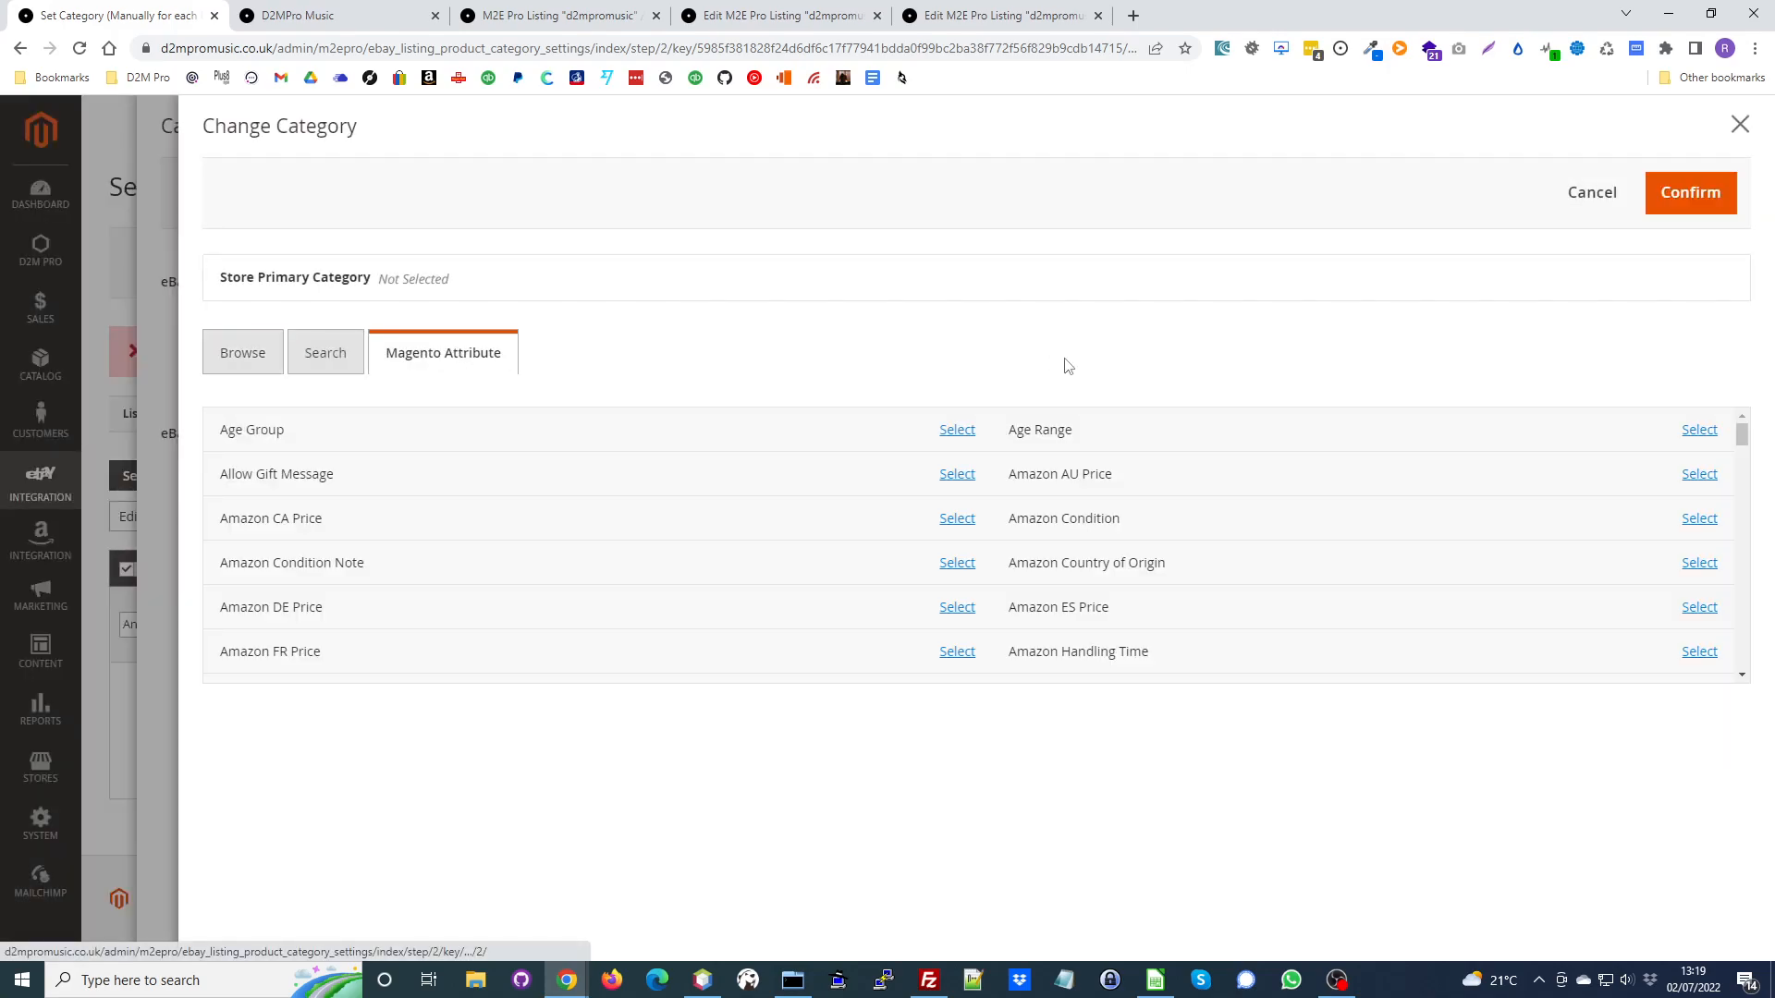
{"action": "scroll", "coordinate": [808, 507], "scroll_direction": "down", "scroll_amount": 2}
{"action": "scroll", "coordinate": [808, 507], "scroll_direction": "down", "scroll_amount": 6}
{"action": "scroll", "coordinate": [808, 507], "scroll_direction": "down", "scroll_amount": 3}
{"action": "scroll", "coordinate": [777, 504], "scroll_direction": "down", "scroll_amount": 2}
{"action": "left_click_drag", "start_coordinate": [222, 565], "coordinate": [384, 568]}
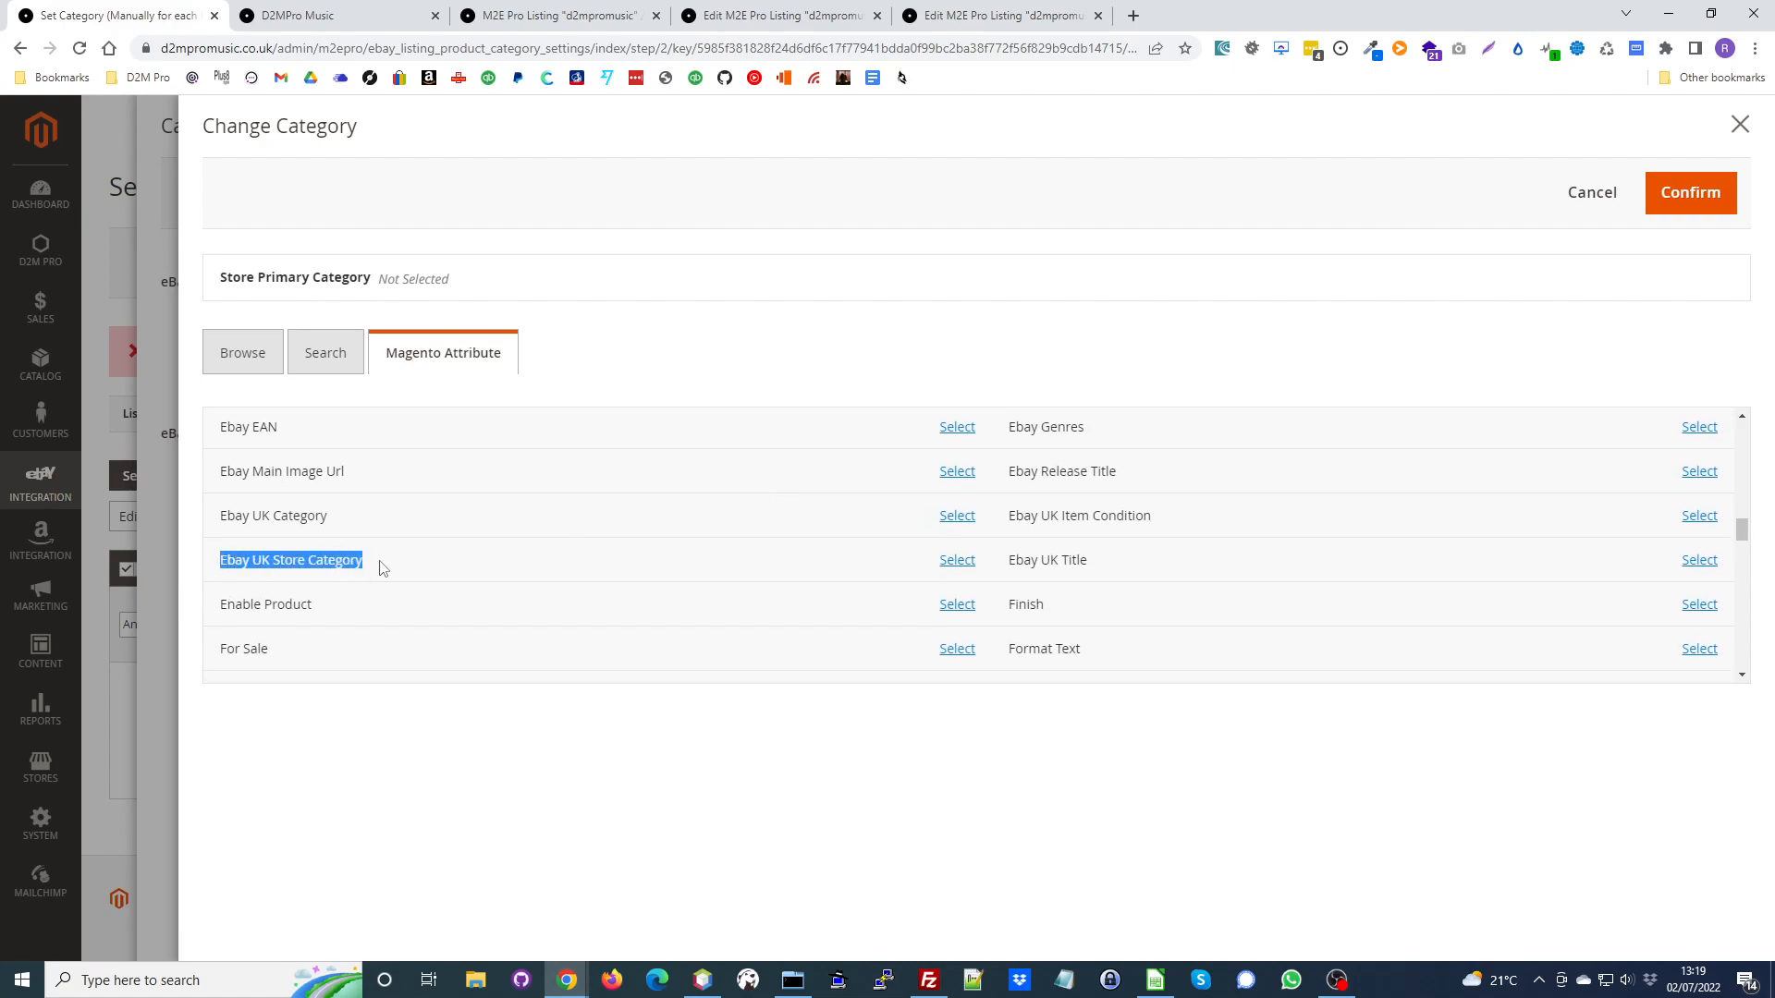
{"action": "left_click", "coordinate": [955, 564]}
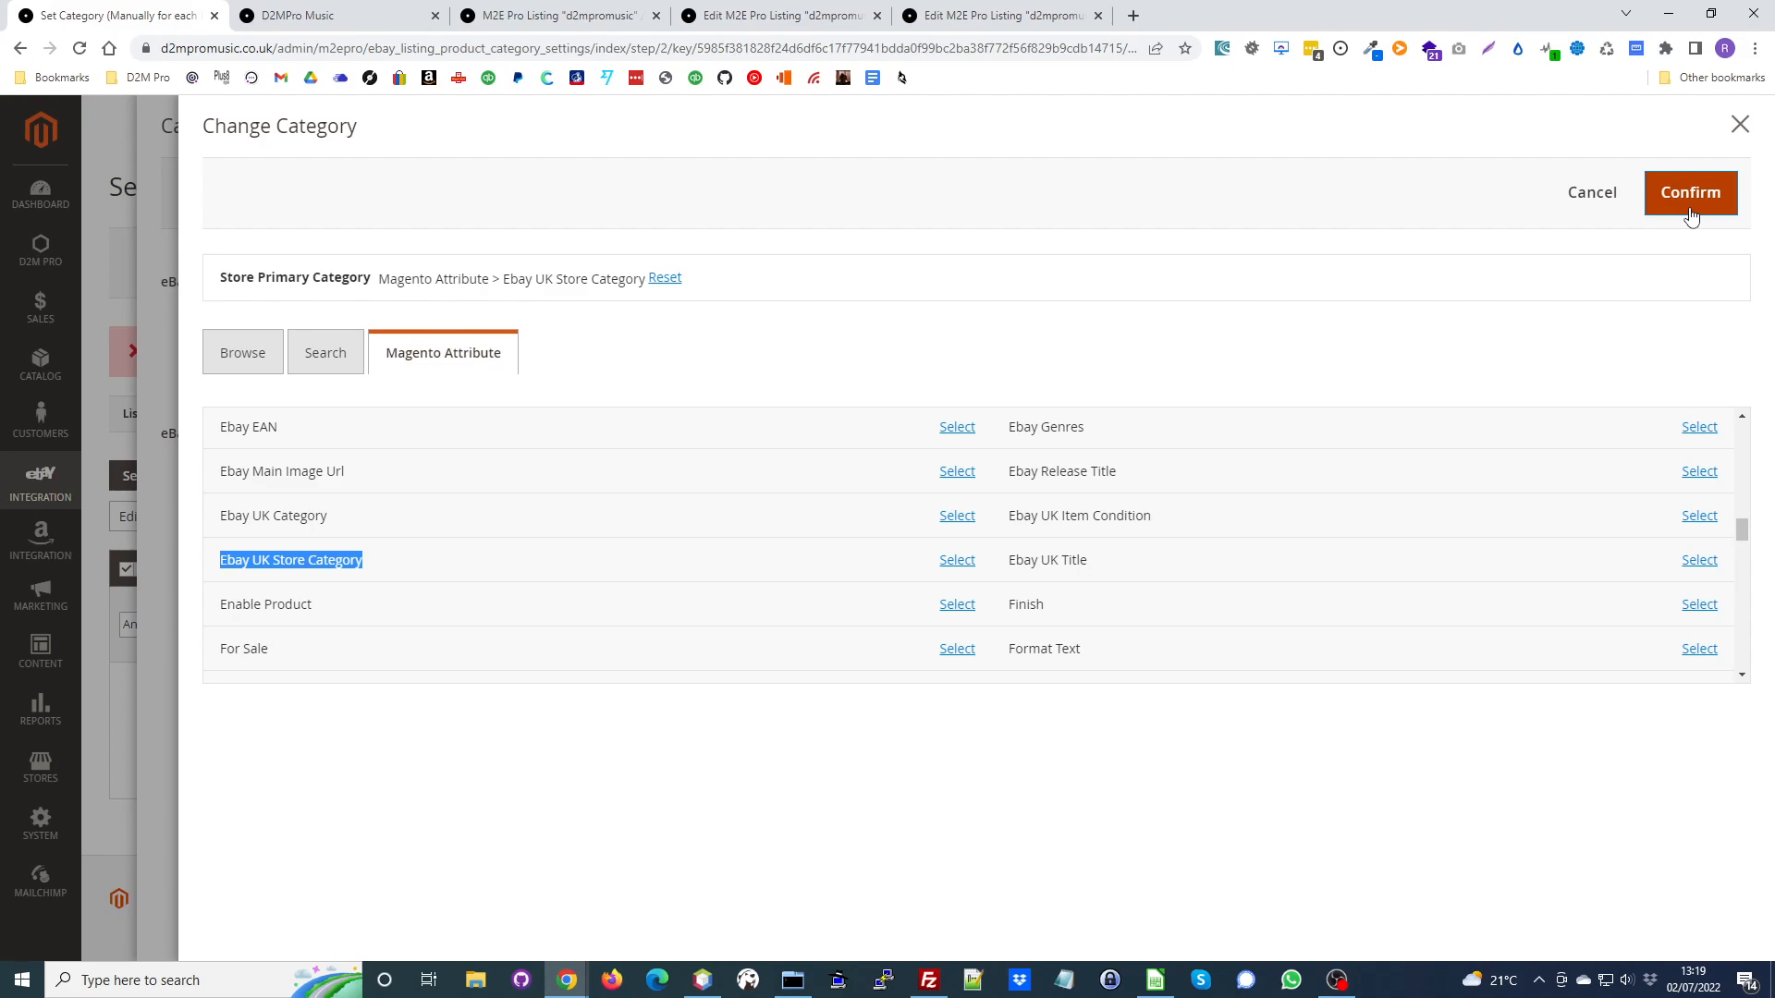
{"action": "left_click", "coordinate": [1689, 199]}
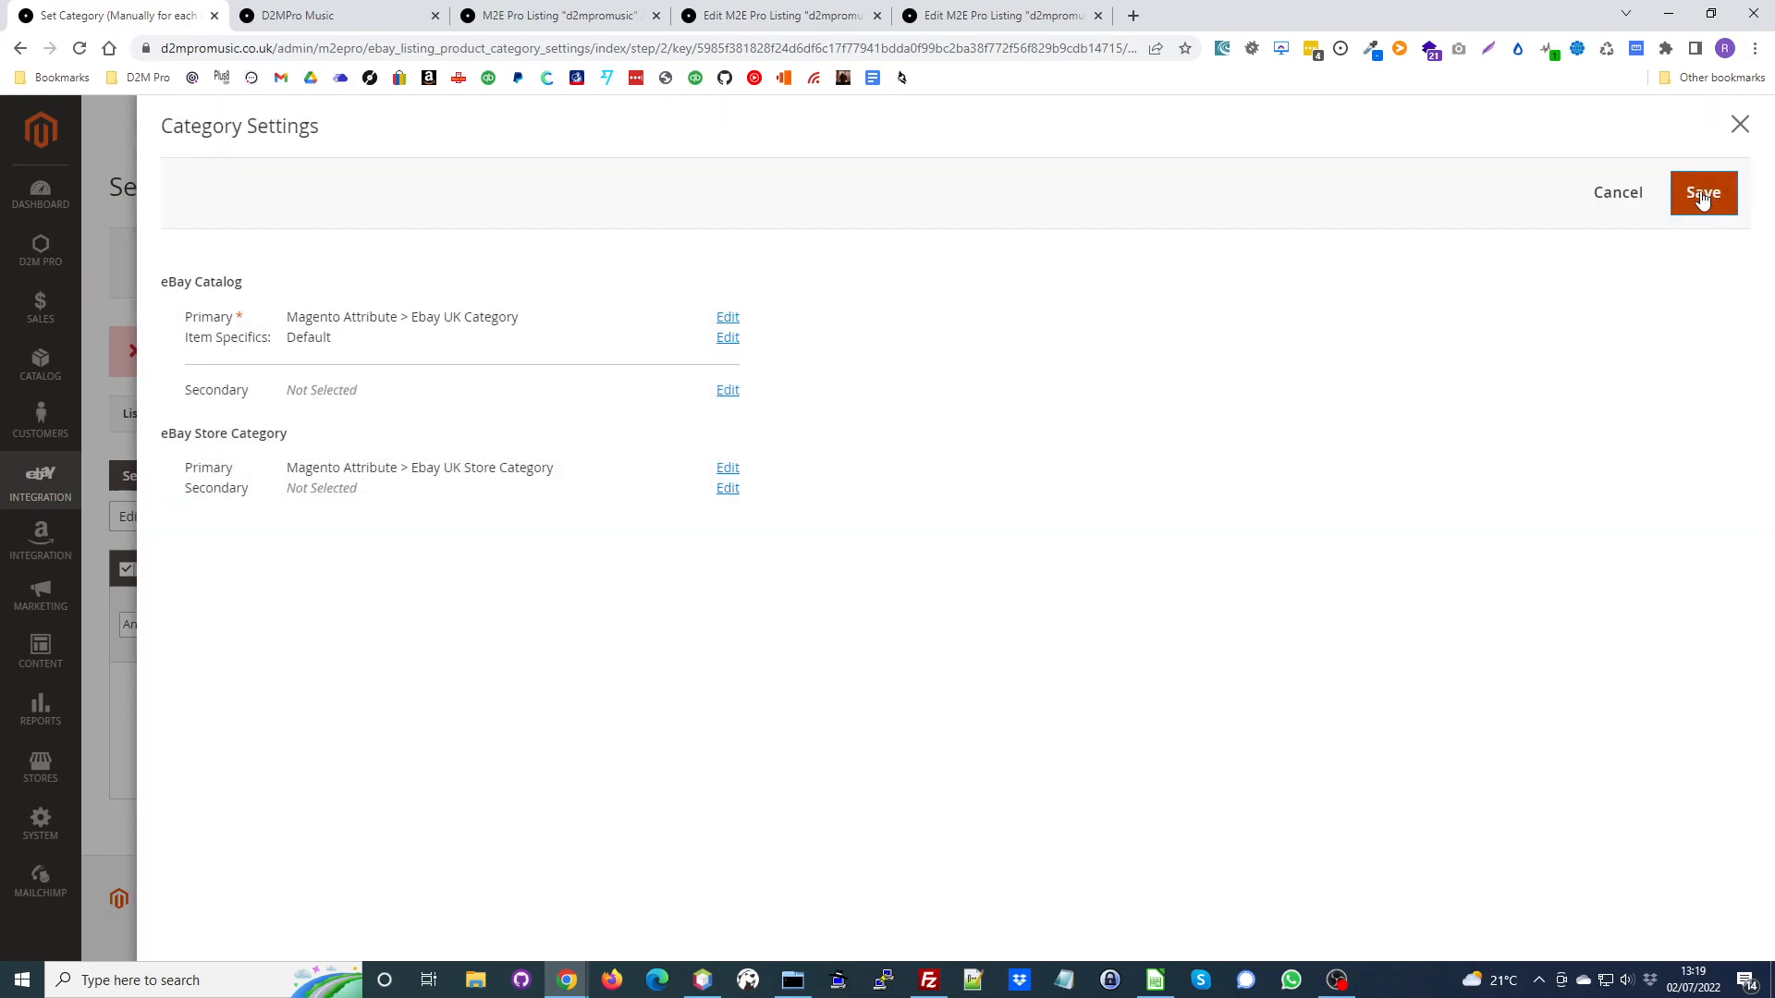
{"action": "left_click", "coordinate": [1702, 198]}
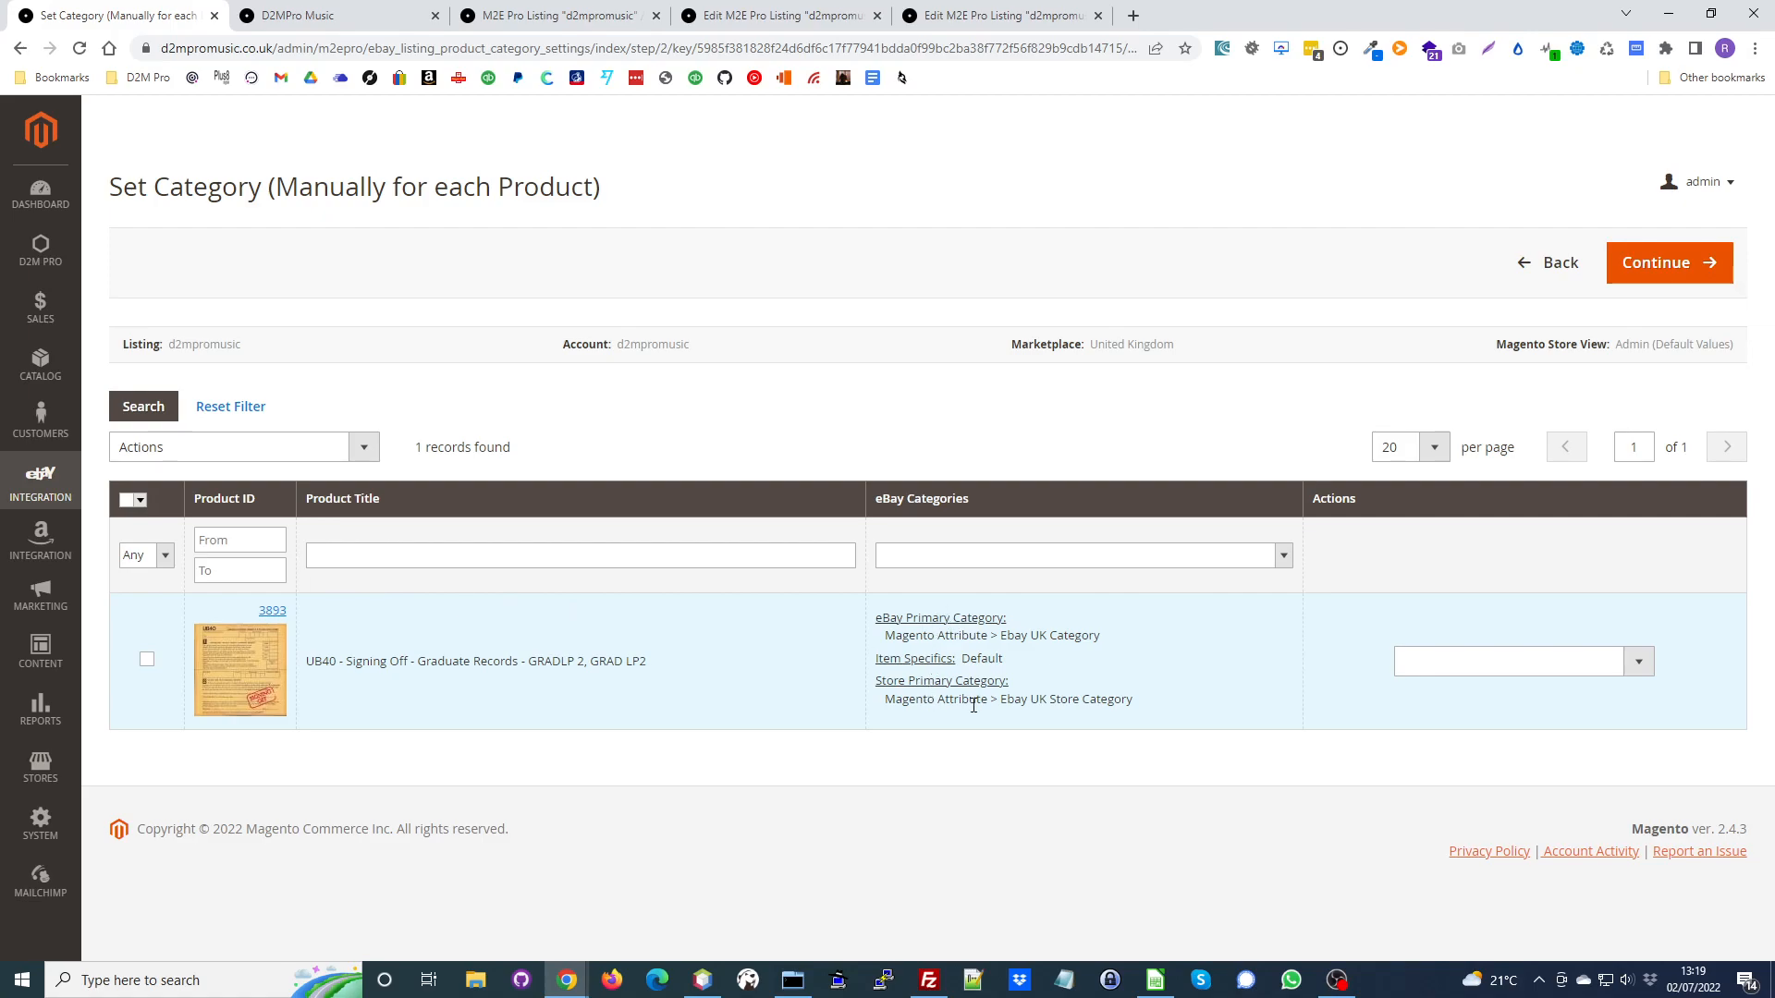
Open the UB40 product's Magento edit page in a separate browser tab, closing the duplicate tab.
{"action": "left_click", "coordinate": [272, 614], "text": "ctrl"}
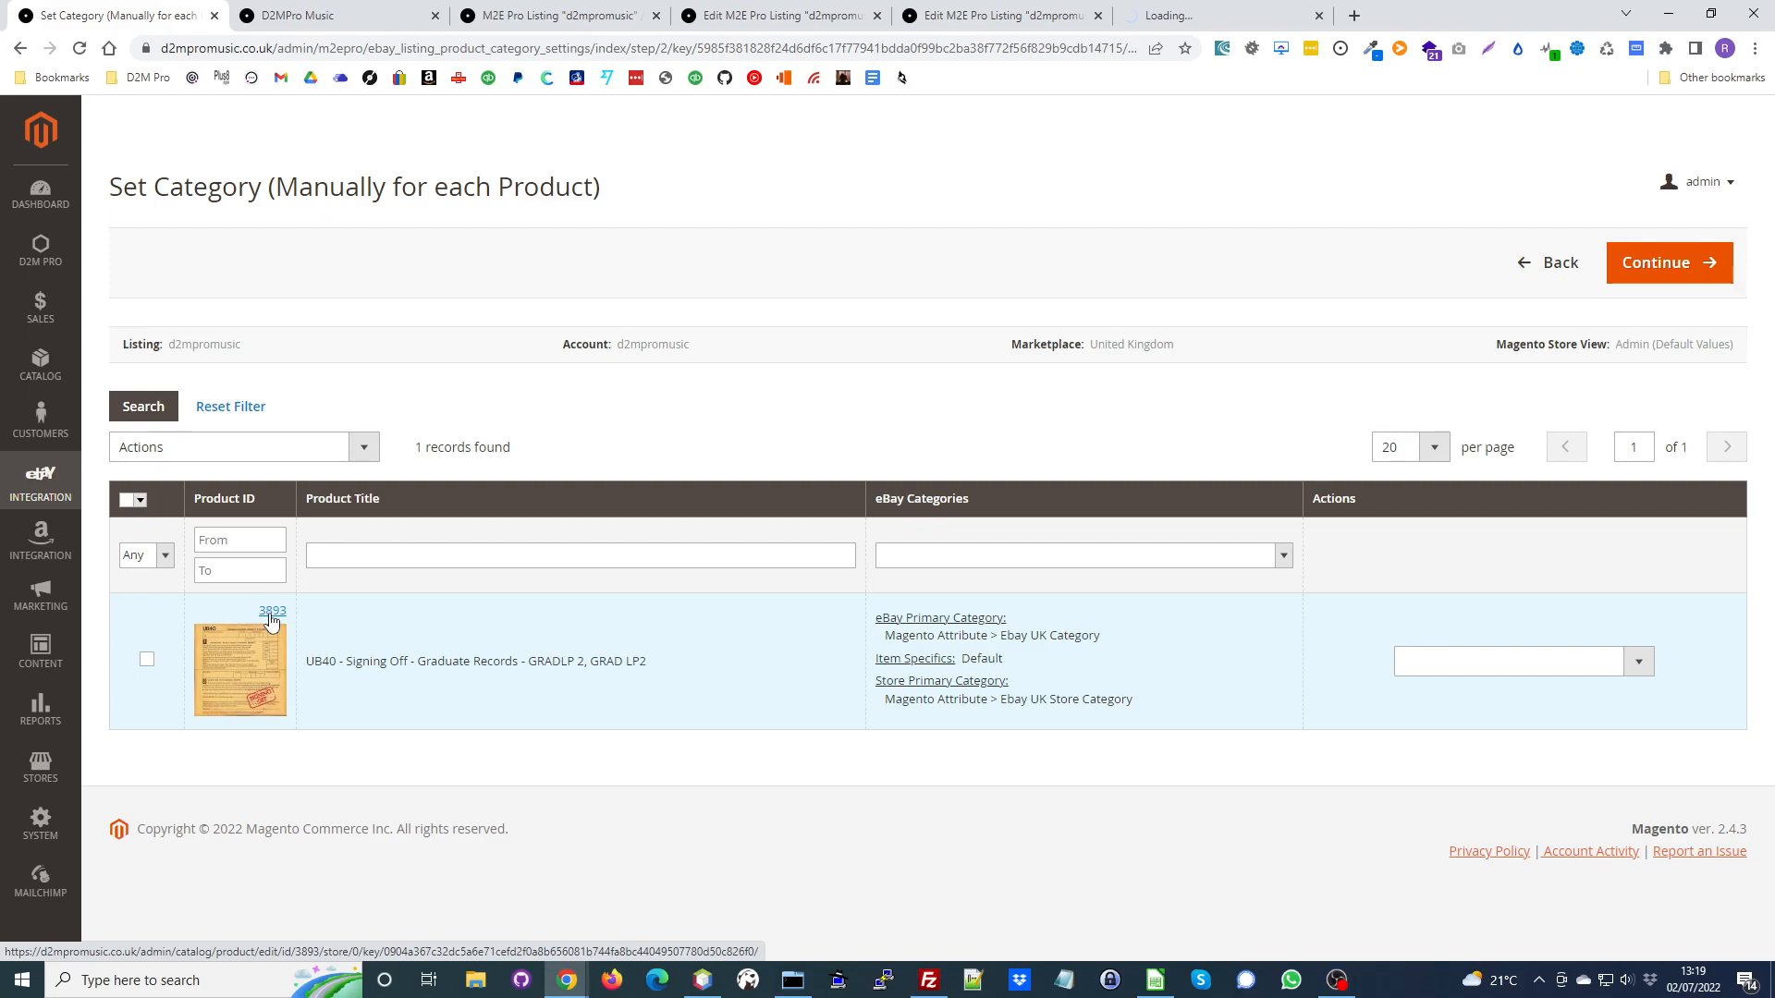
{"action": "middle_click", "coordinate": [269, 614]}
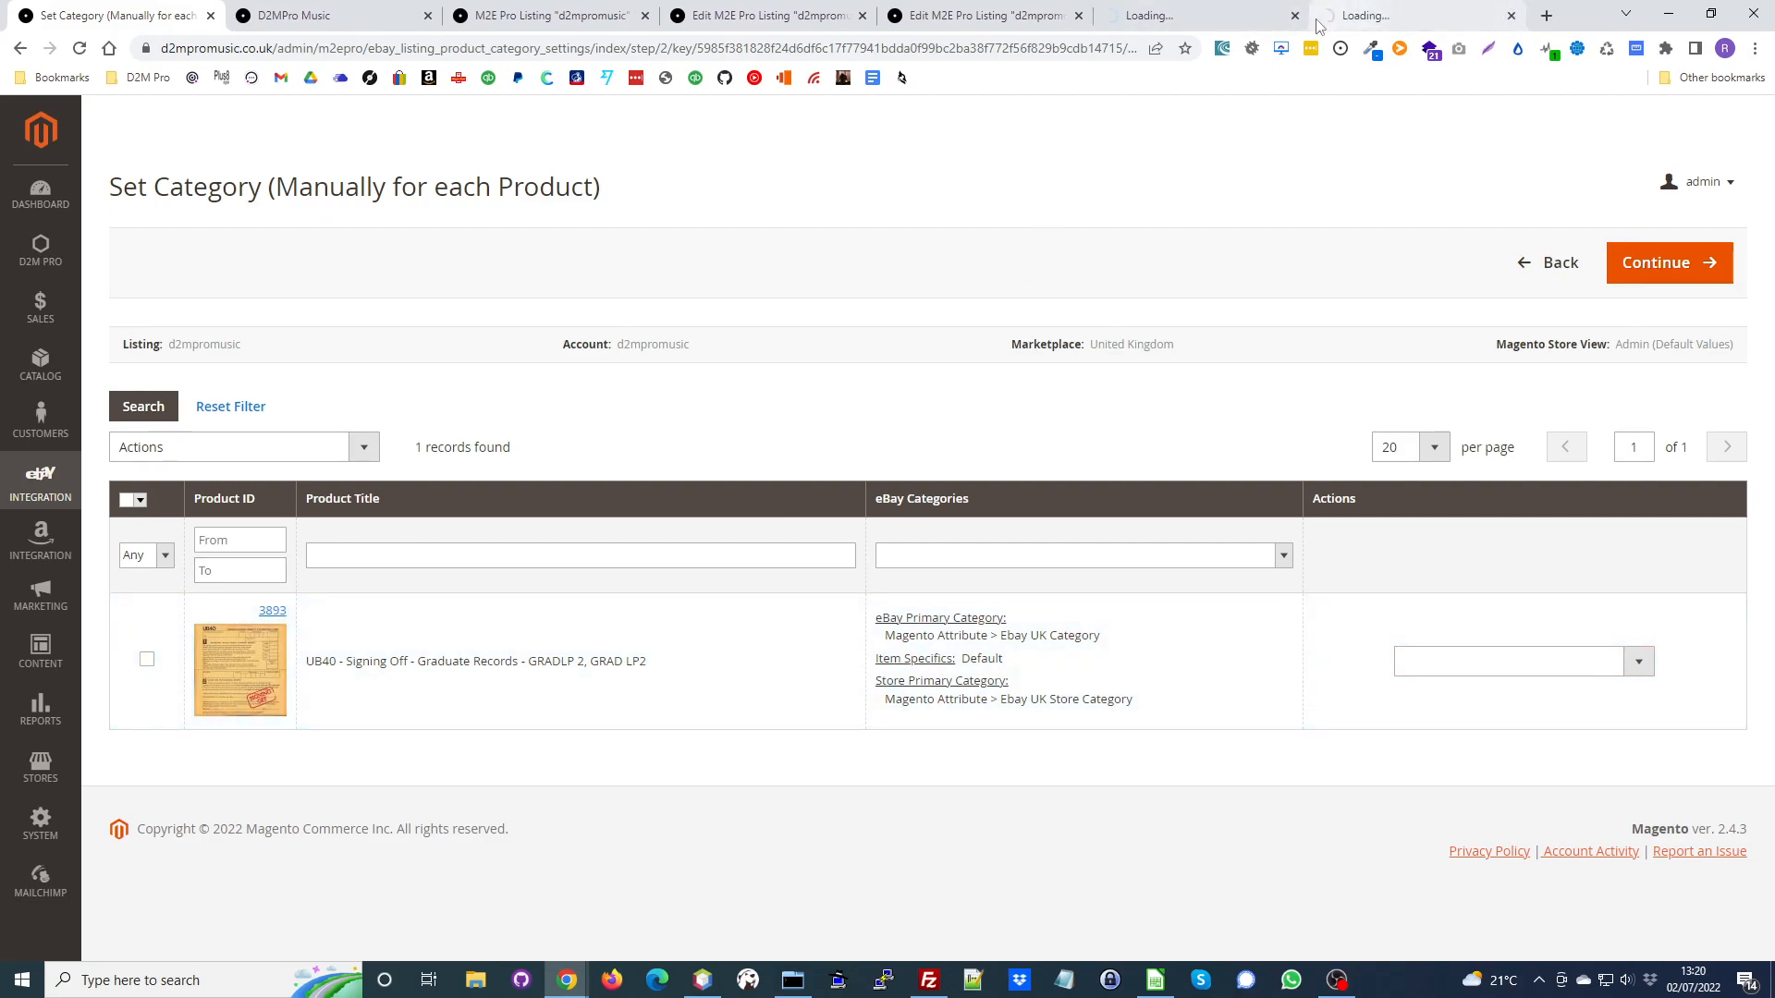
{"action": "left_click", "coordinate": [1511, 16]}
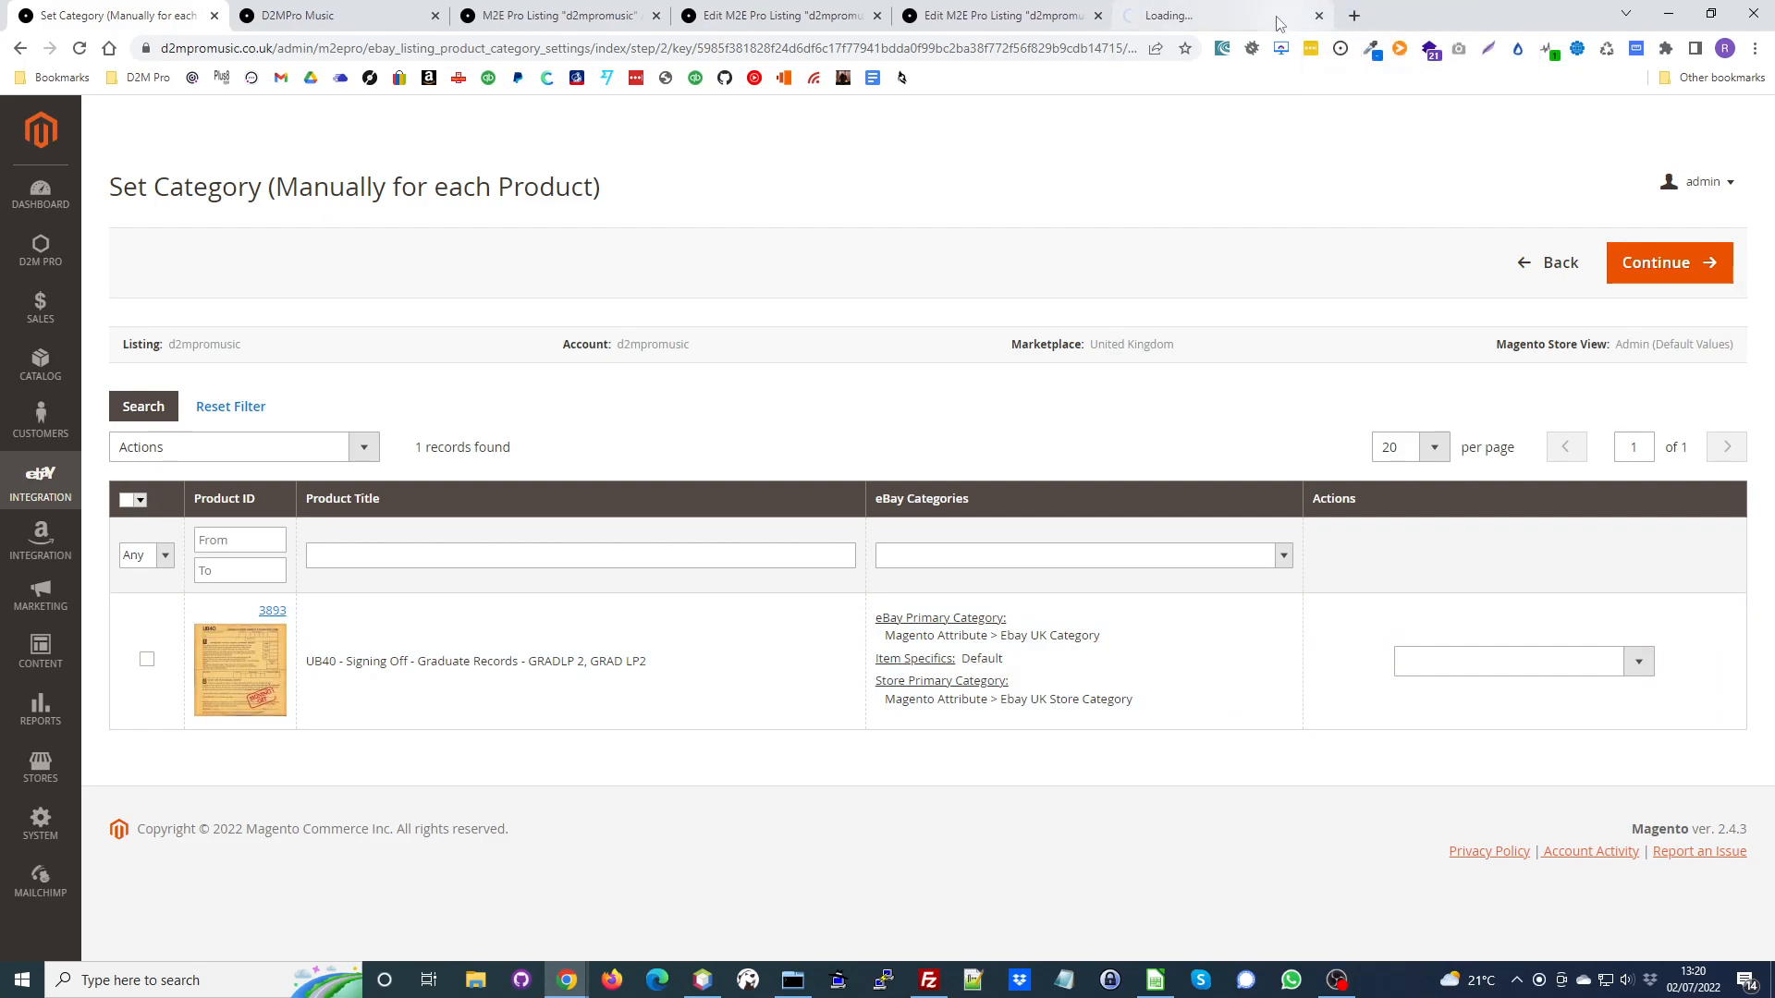
{"action": "left_click", "coordinate": [1279, 21]}
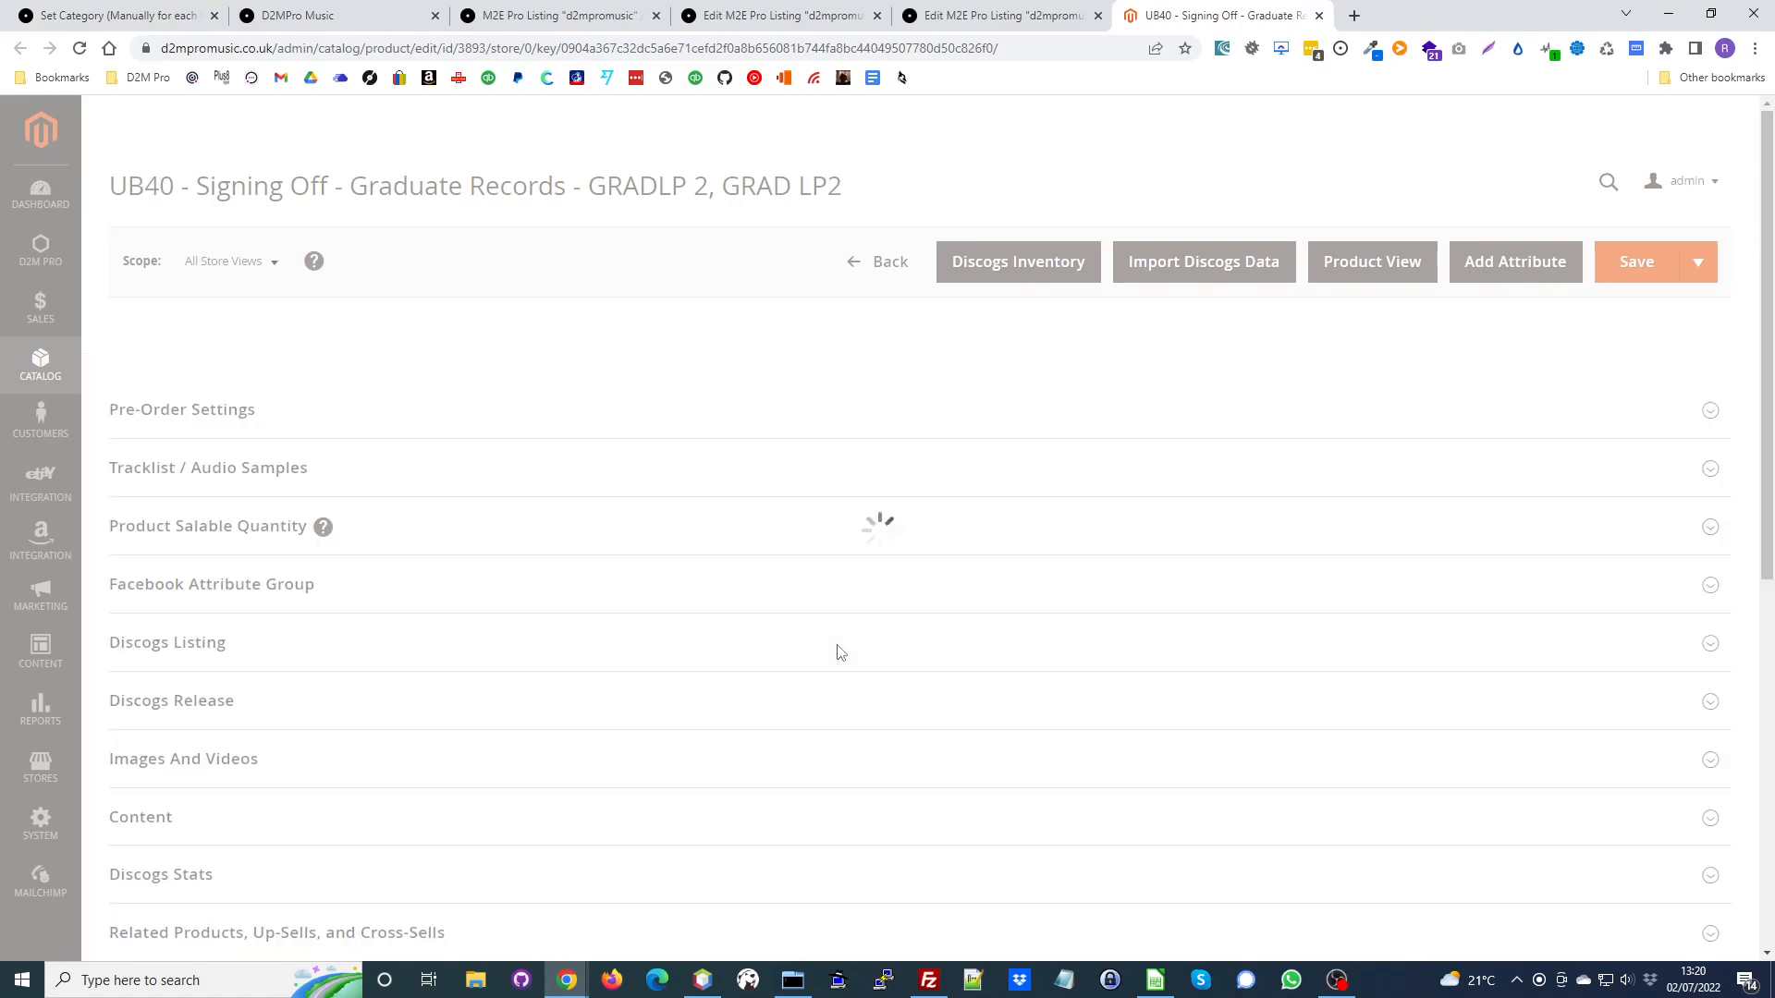
Expand the product's Ebay ID's section and check the Ebay UK Category value.
{"action": "scroll", "coordinate": [779, 528], "scroll_direction": "down", "scroll_amount": 15}
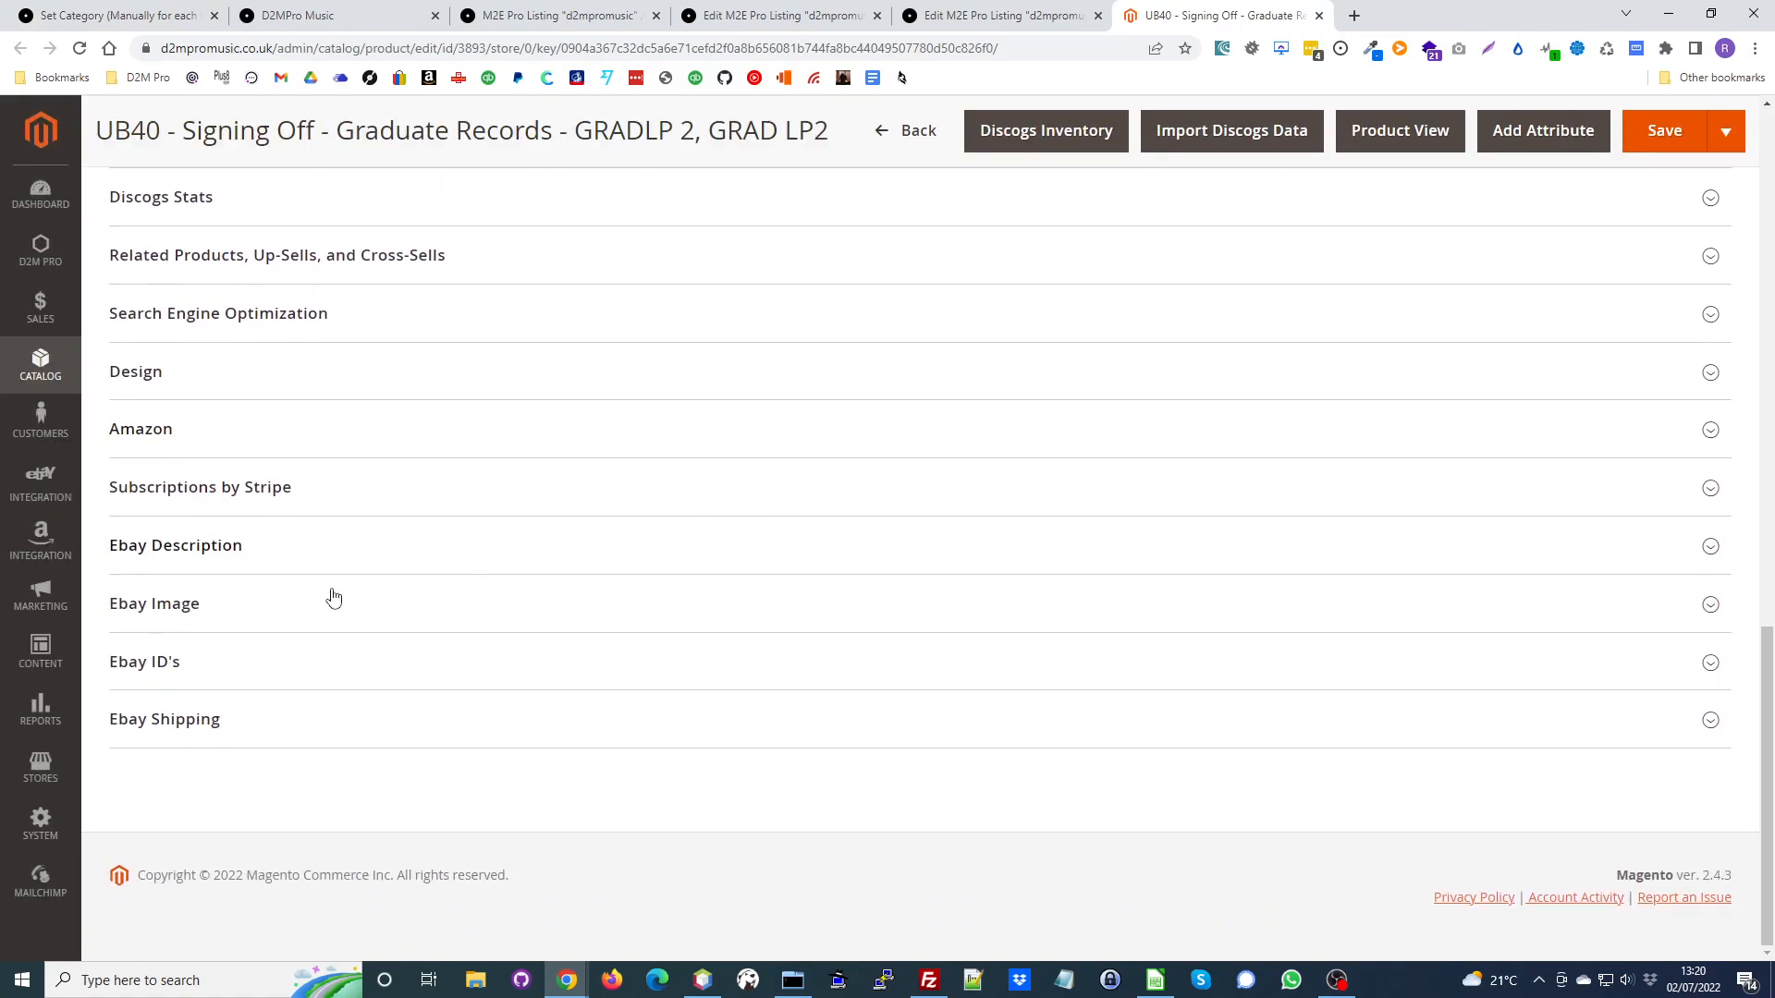
{"action": "left_click", "coordinate": [130, 662]}
{"action": "scroll", "coordinate": [513, 446], "scroll_direction": "down", "scroll_amount": 4}
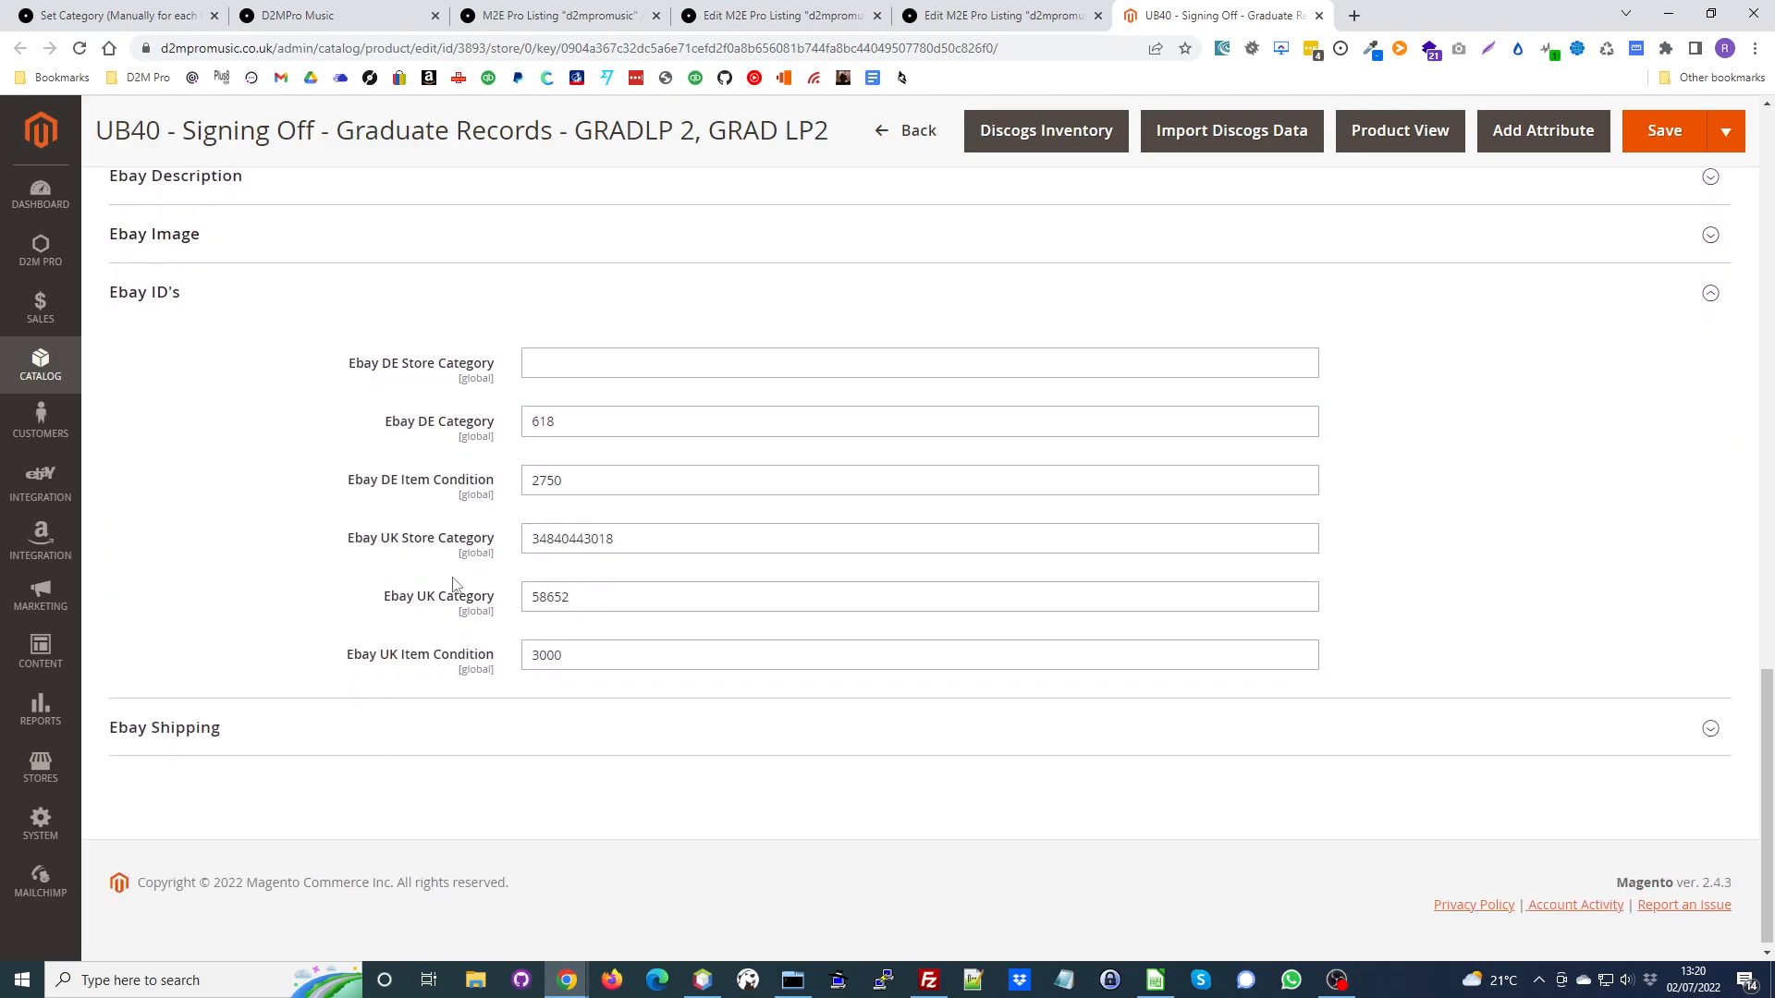
{"action": "double_click", "coordinate": [588, 597]}
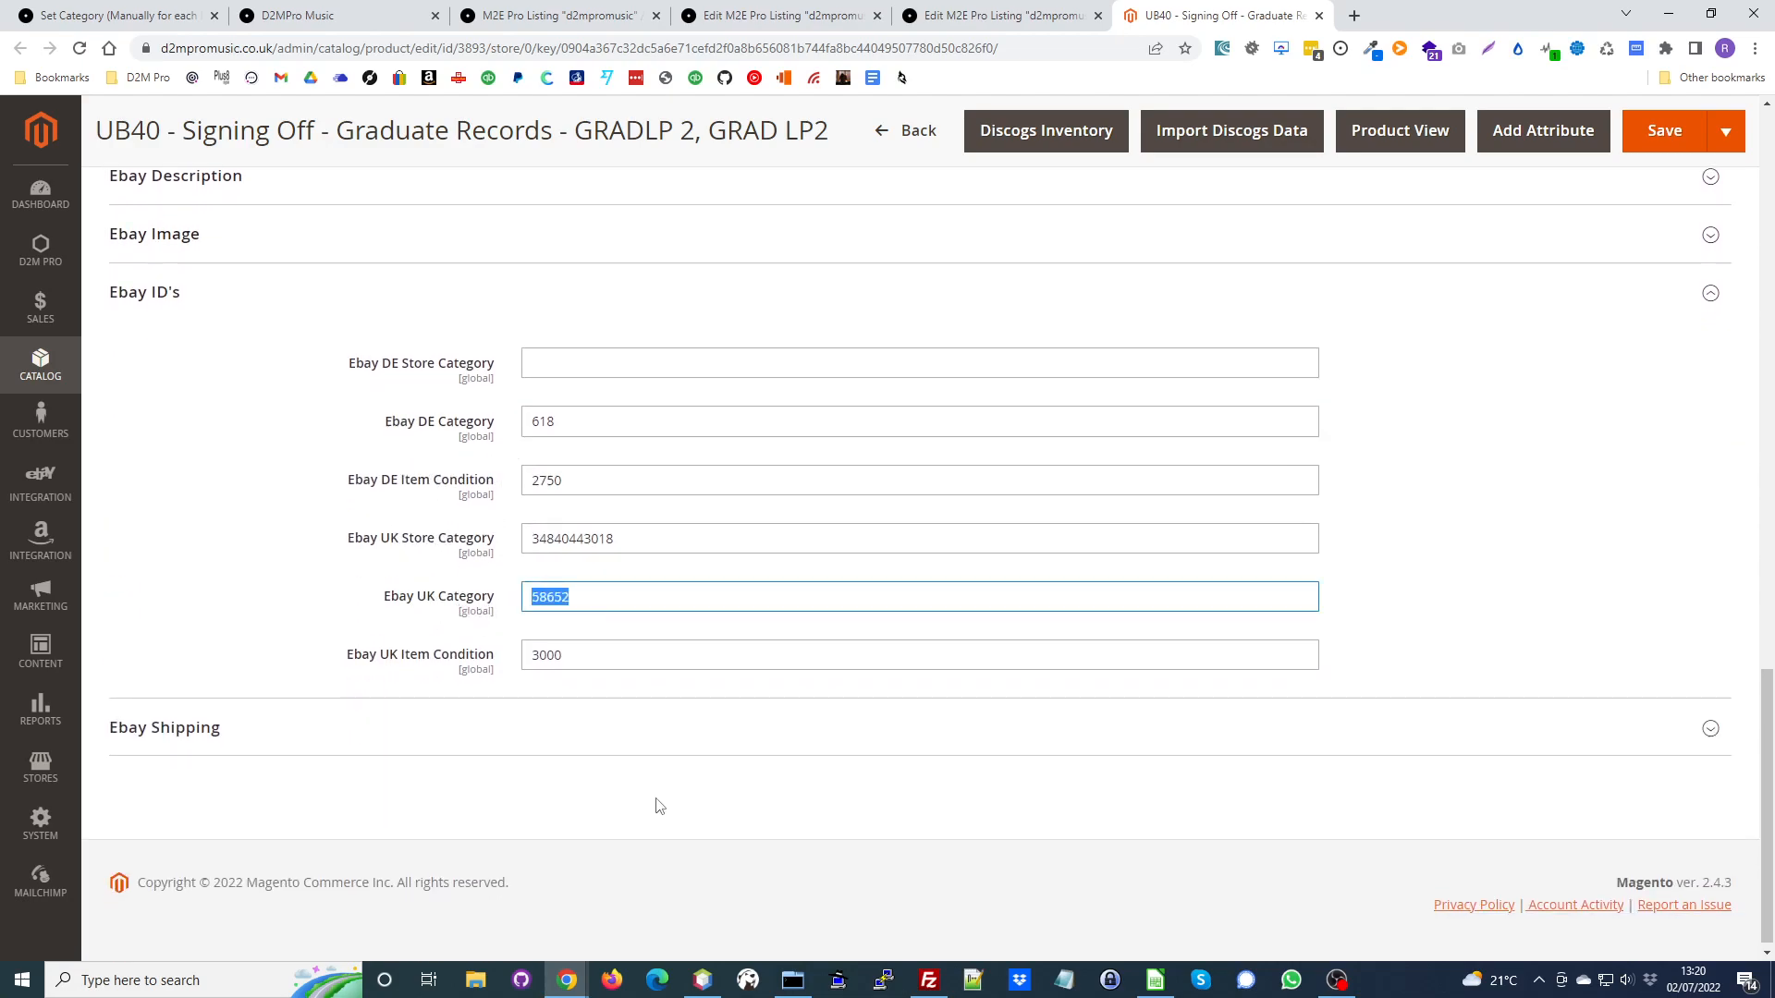
Review the product's general details, then expand Discogs Release and examine its format, genre, companies and credits fields.
{"action": "scroll", "coordinate": [659, 806], "scroll_direction": "up", "scroll_amount": 6}
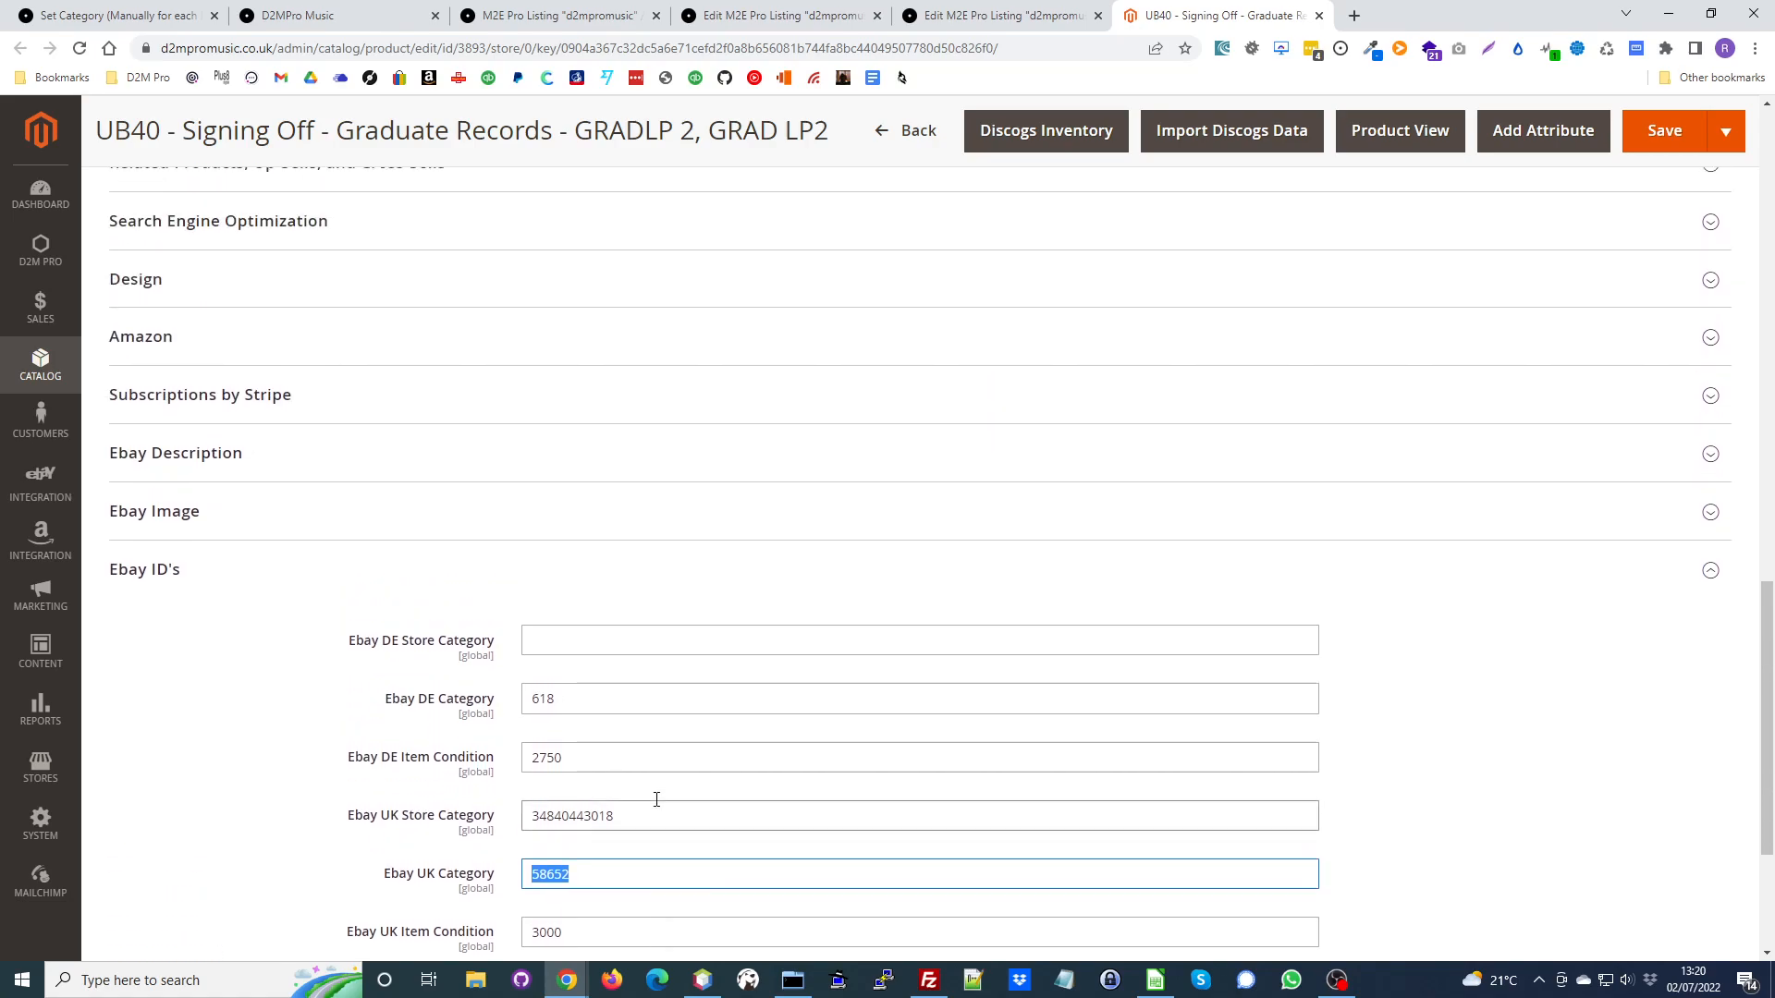
{"action": "scroll", "coordinate": [656, 800], "scroll_direction": "up", "scroll_amount": 10}
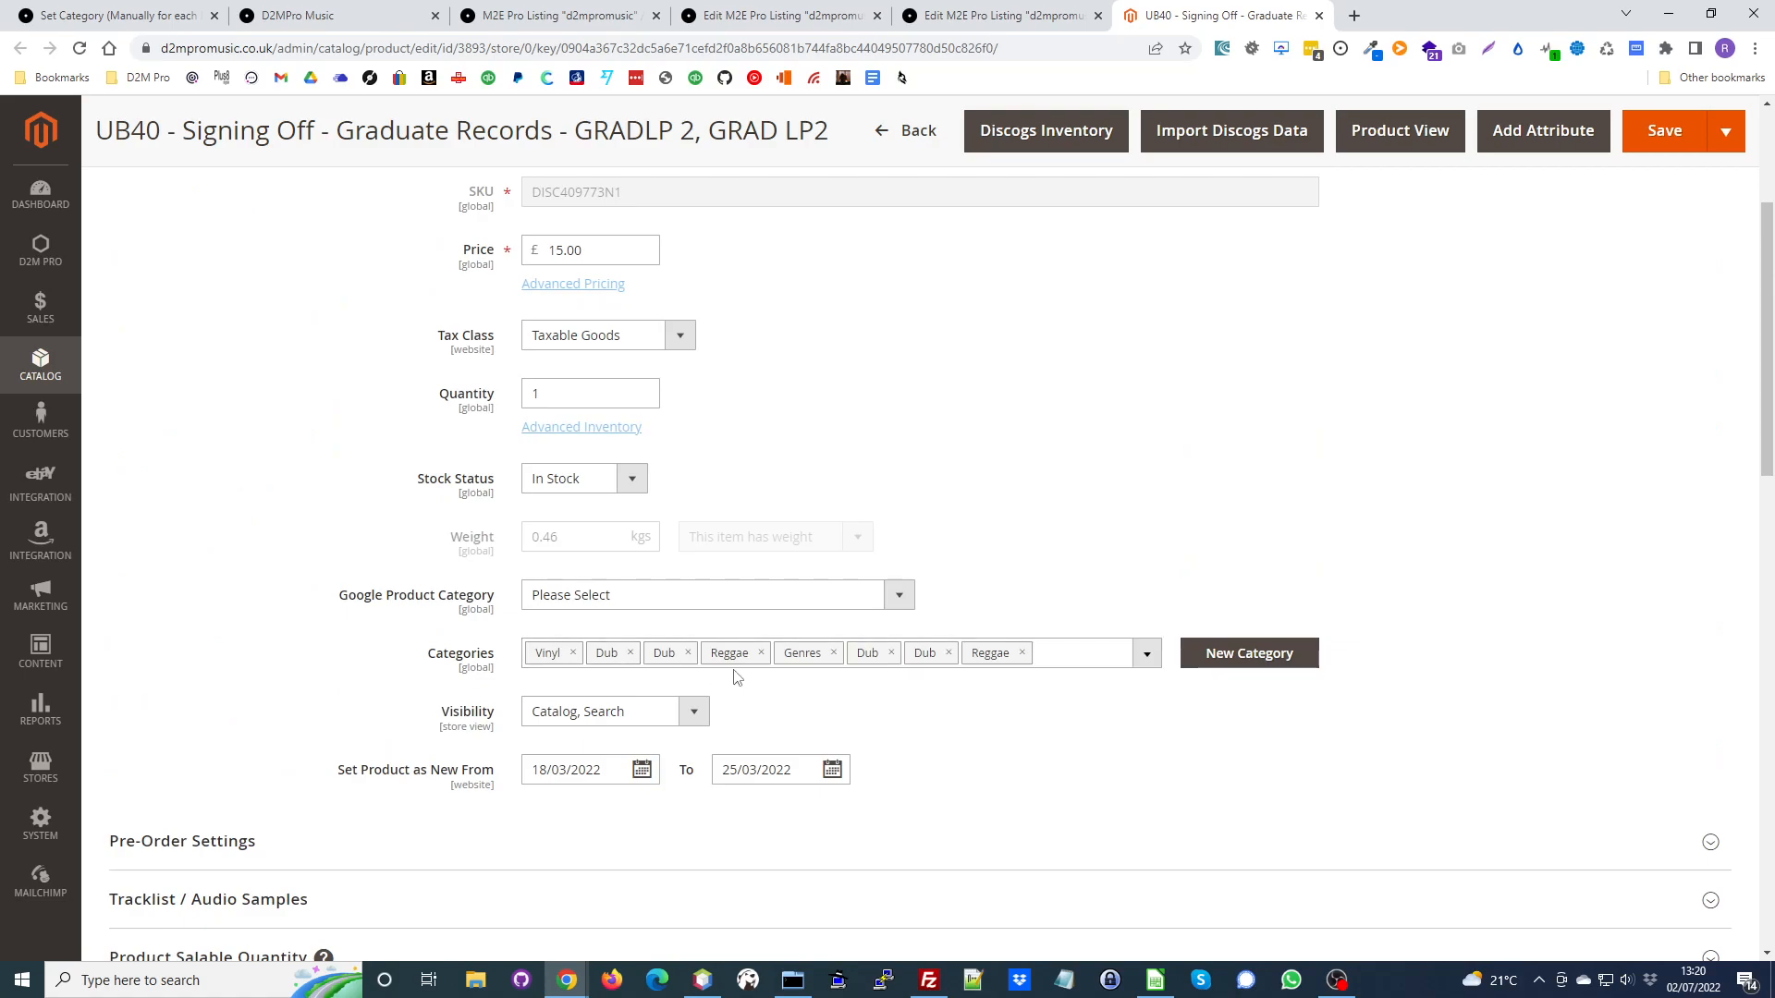
{"action": "scroll", "coordinate": [741, 801], "scroll_direction": "down", "scroll_amount": 10}
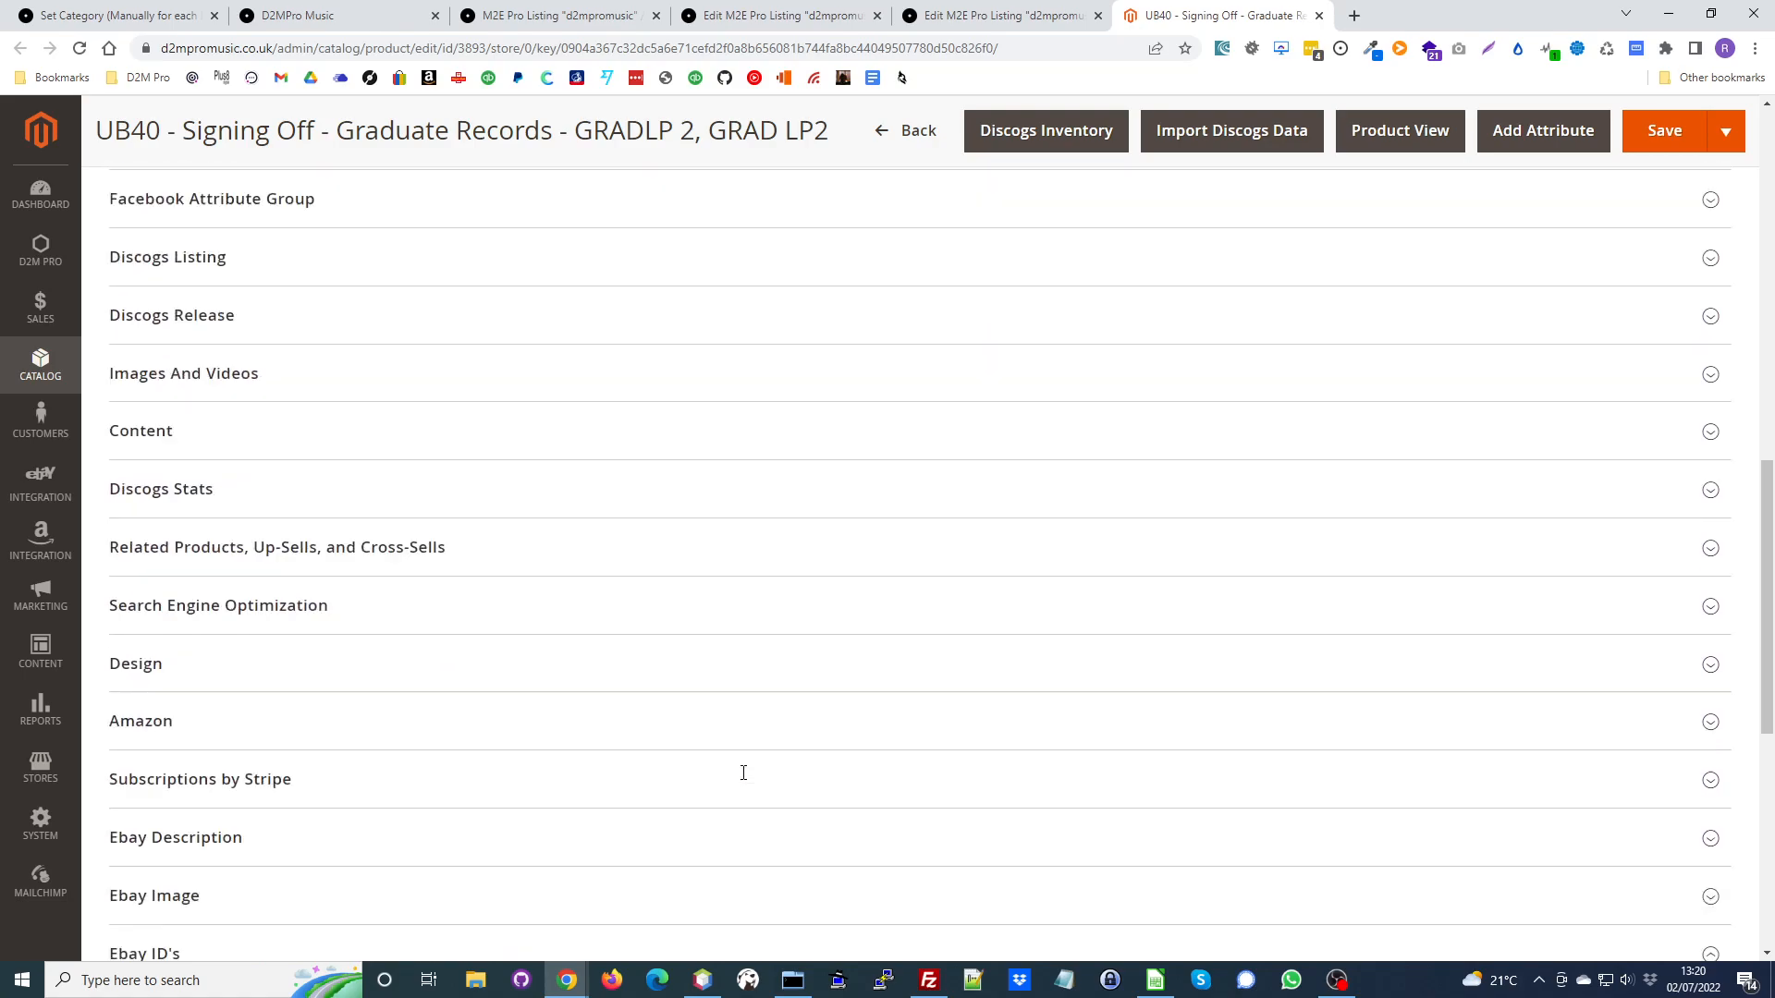
{"action": "scroll", "coordinate": [602, 691], "scroll_direction": "up", "scroll_amount": 11}
{"action": "scroll", "coordinate": [603, 691], "scroll_direction": "down", "scroll_amount": 5}
{"action": "scroll", "coordinate": [159, 735], "scroll_direction": "down", "scroll_amount": 1}
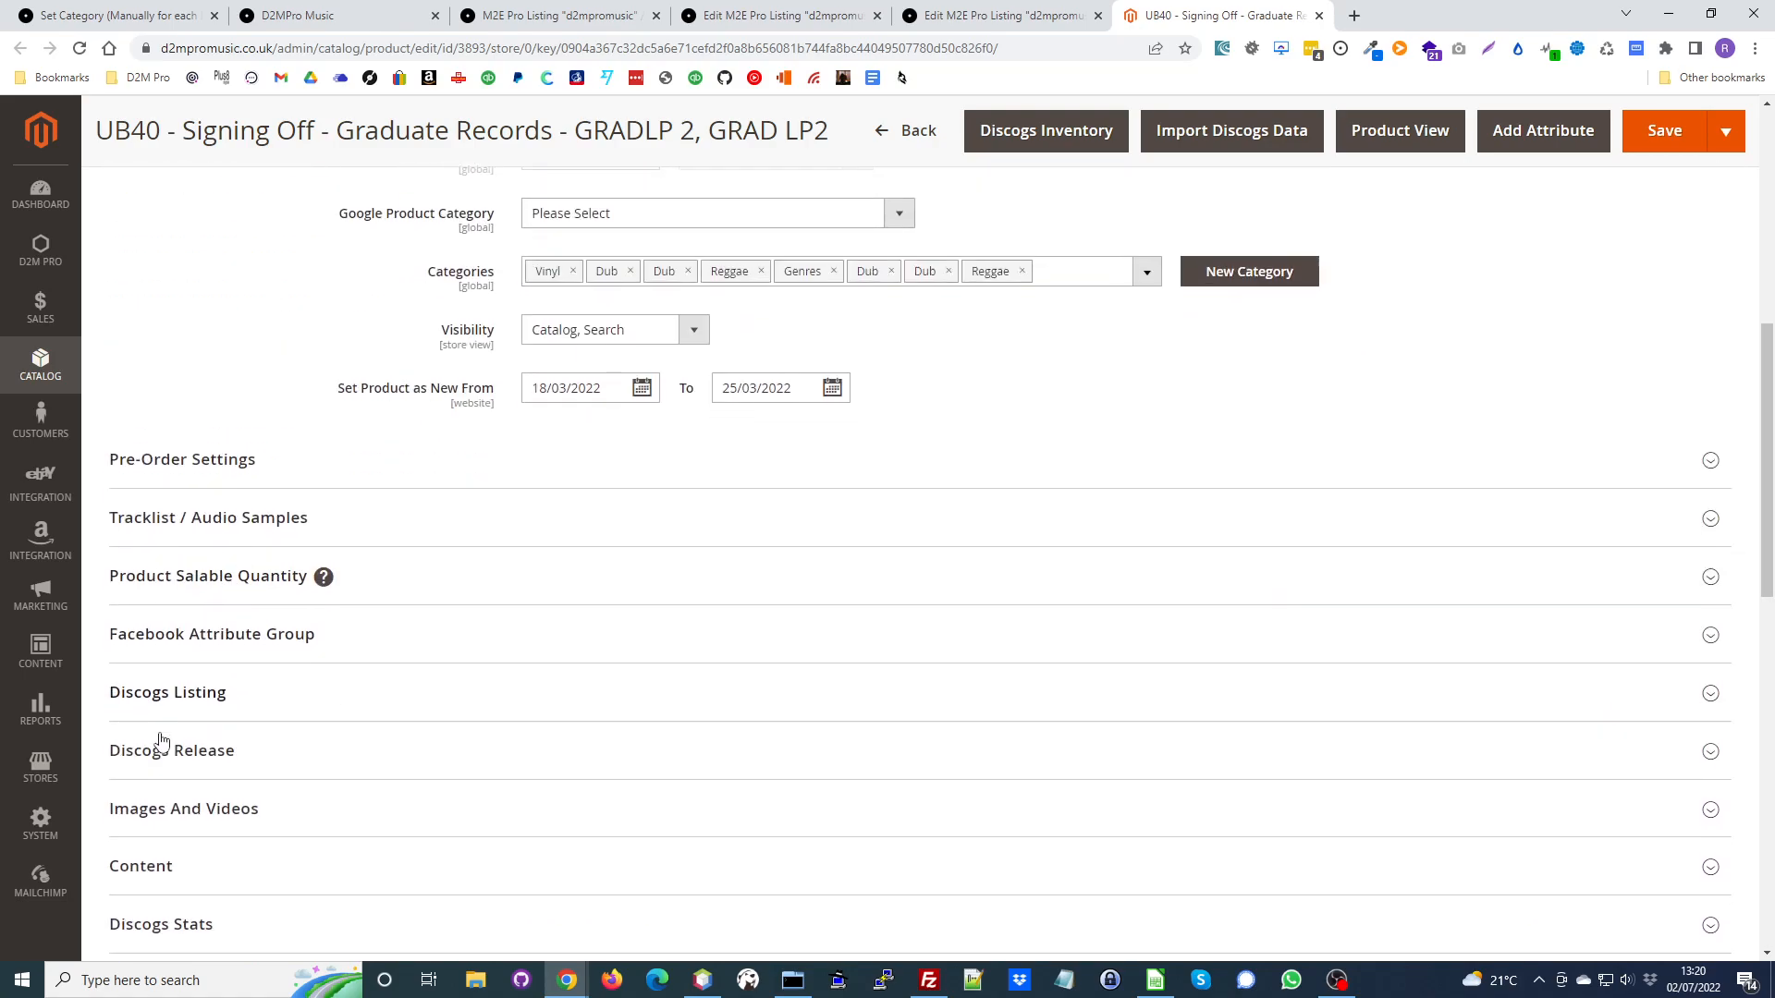
{"action": "scroll", "coordinate": [166, 689], "scroll_direction": "down", "scroll_amount": 4}
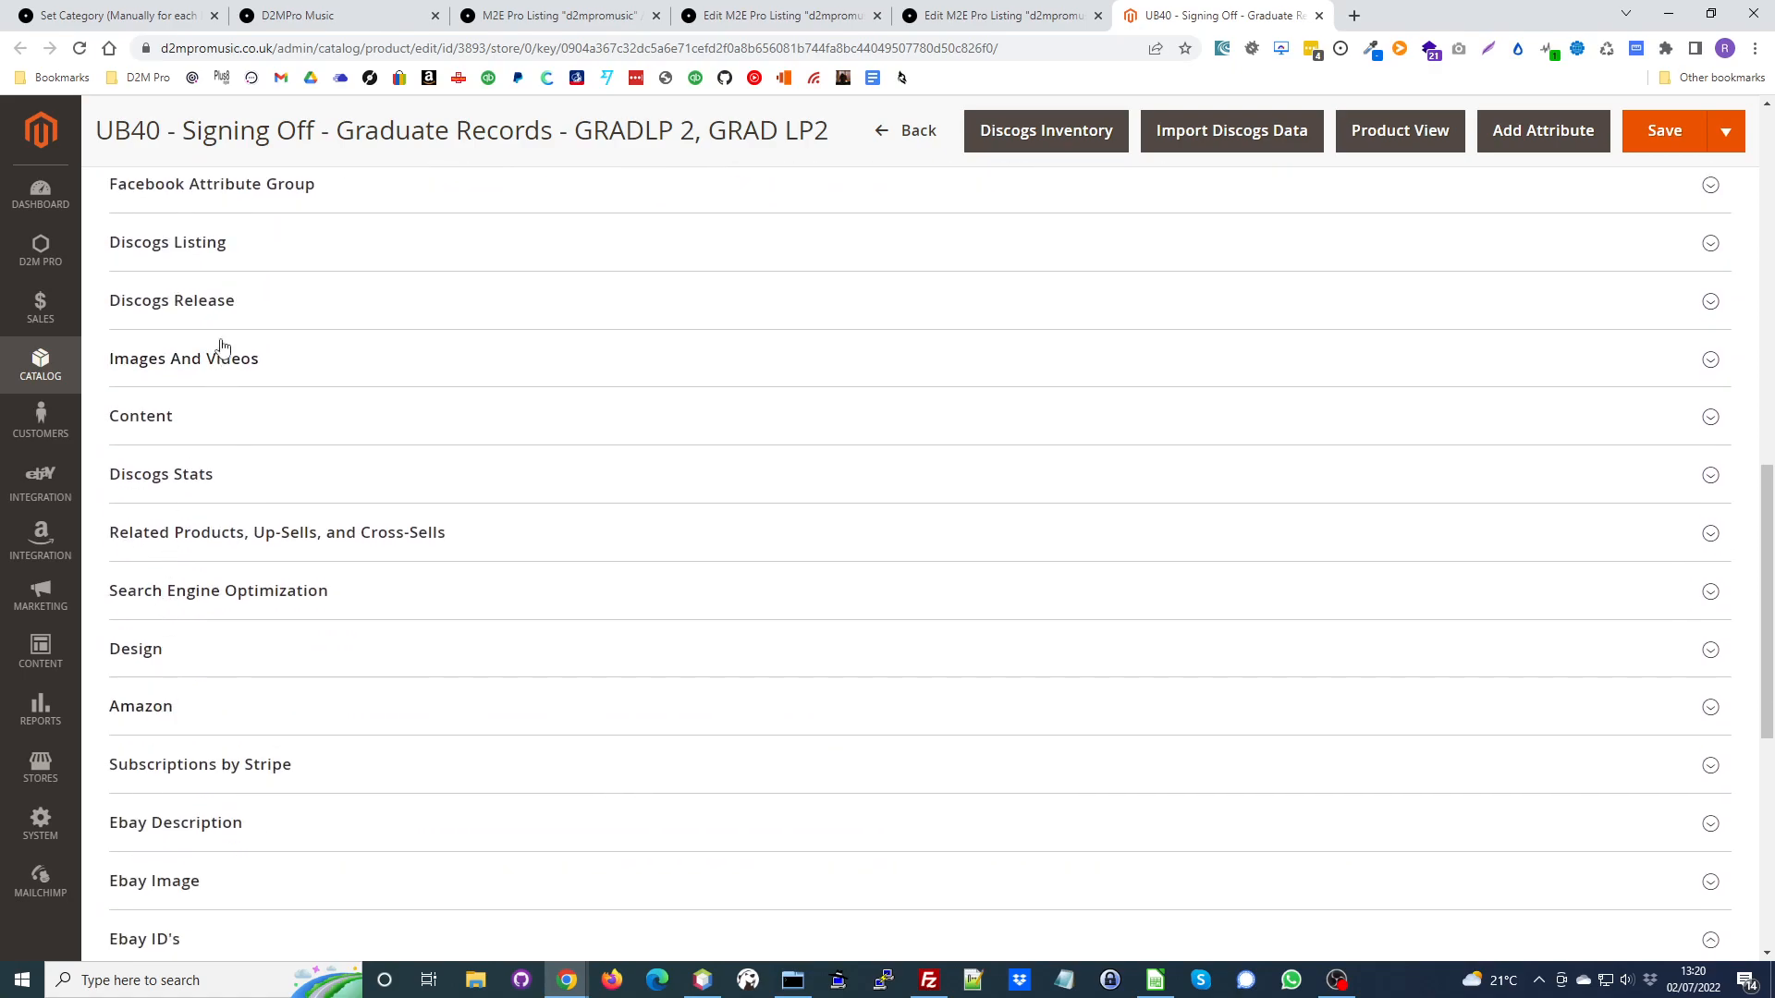
{"action": "left_click", "coordinate": [200, 302]}
{"action": "scroll", "coordinate": [863, 424], "scroll_direction": "down", "scroll_amount": 5}
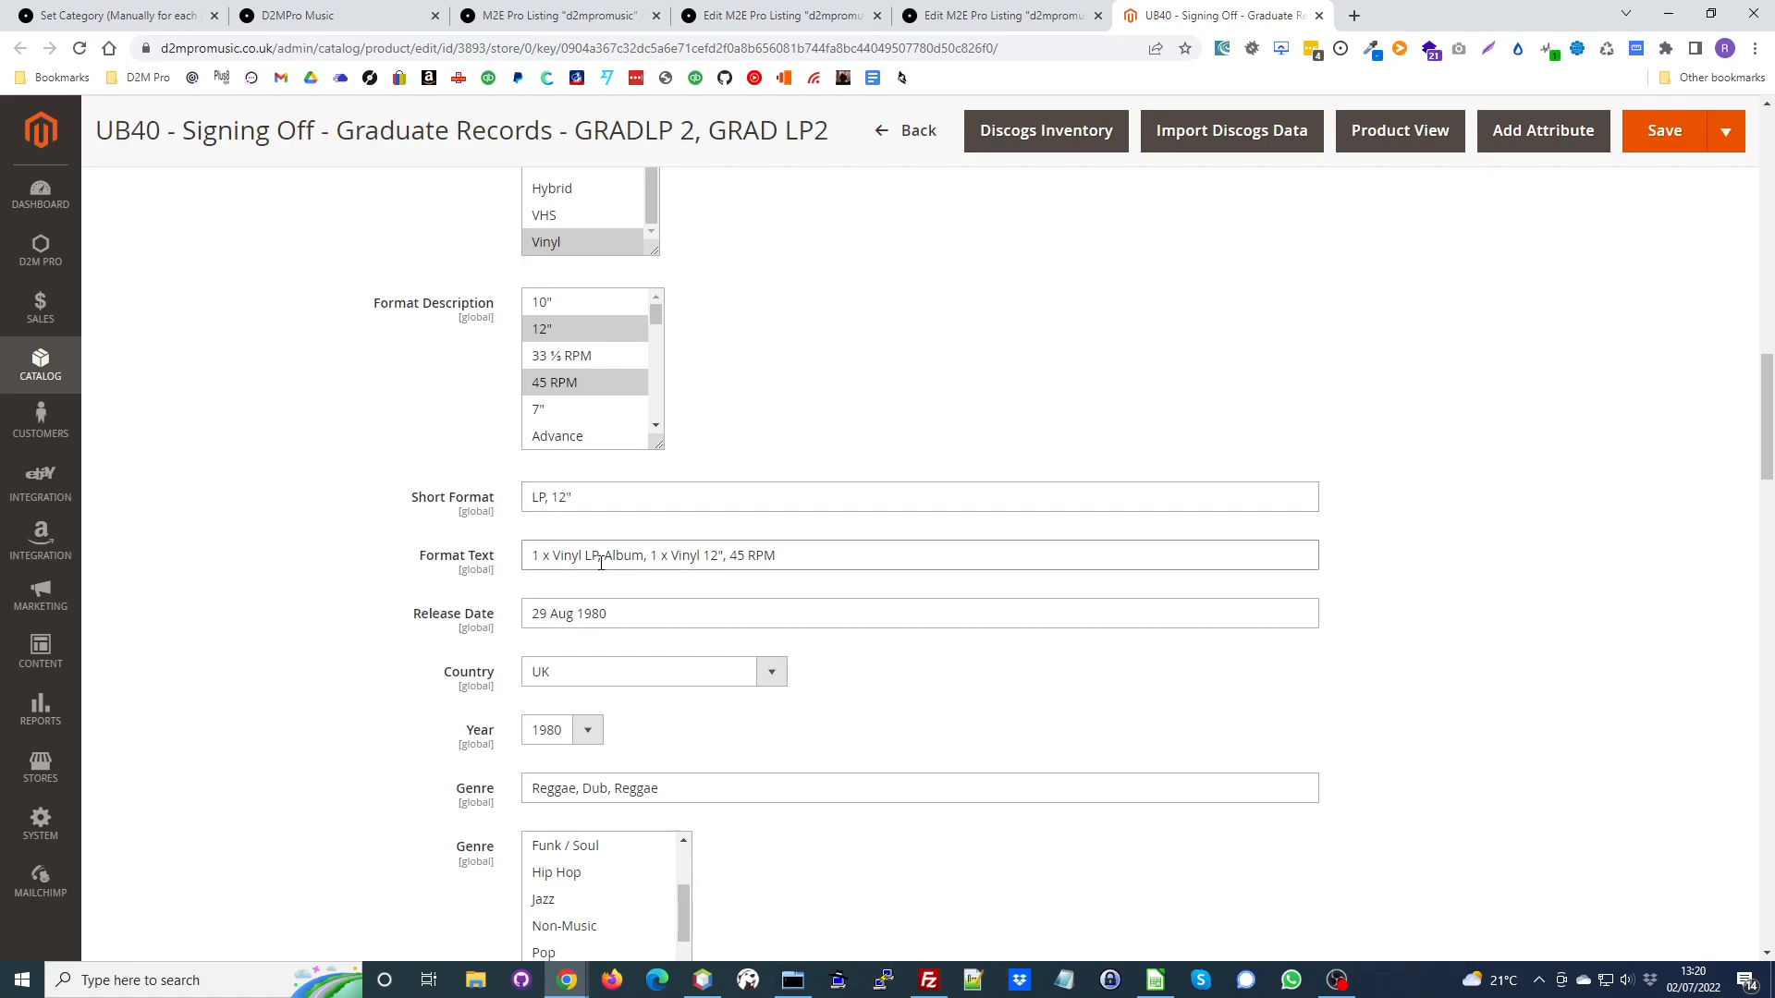
{"action": "scroll", "coordinate": [796, 645], "scroll_direction": "down", "scroll_amount": 9}
{"action": "scroll", "coordinate": [796, 645], "scroll_direction": "down", "scroll_amount": 18}
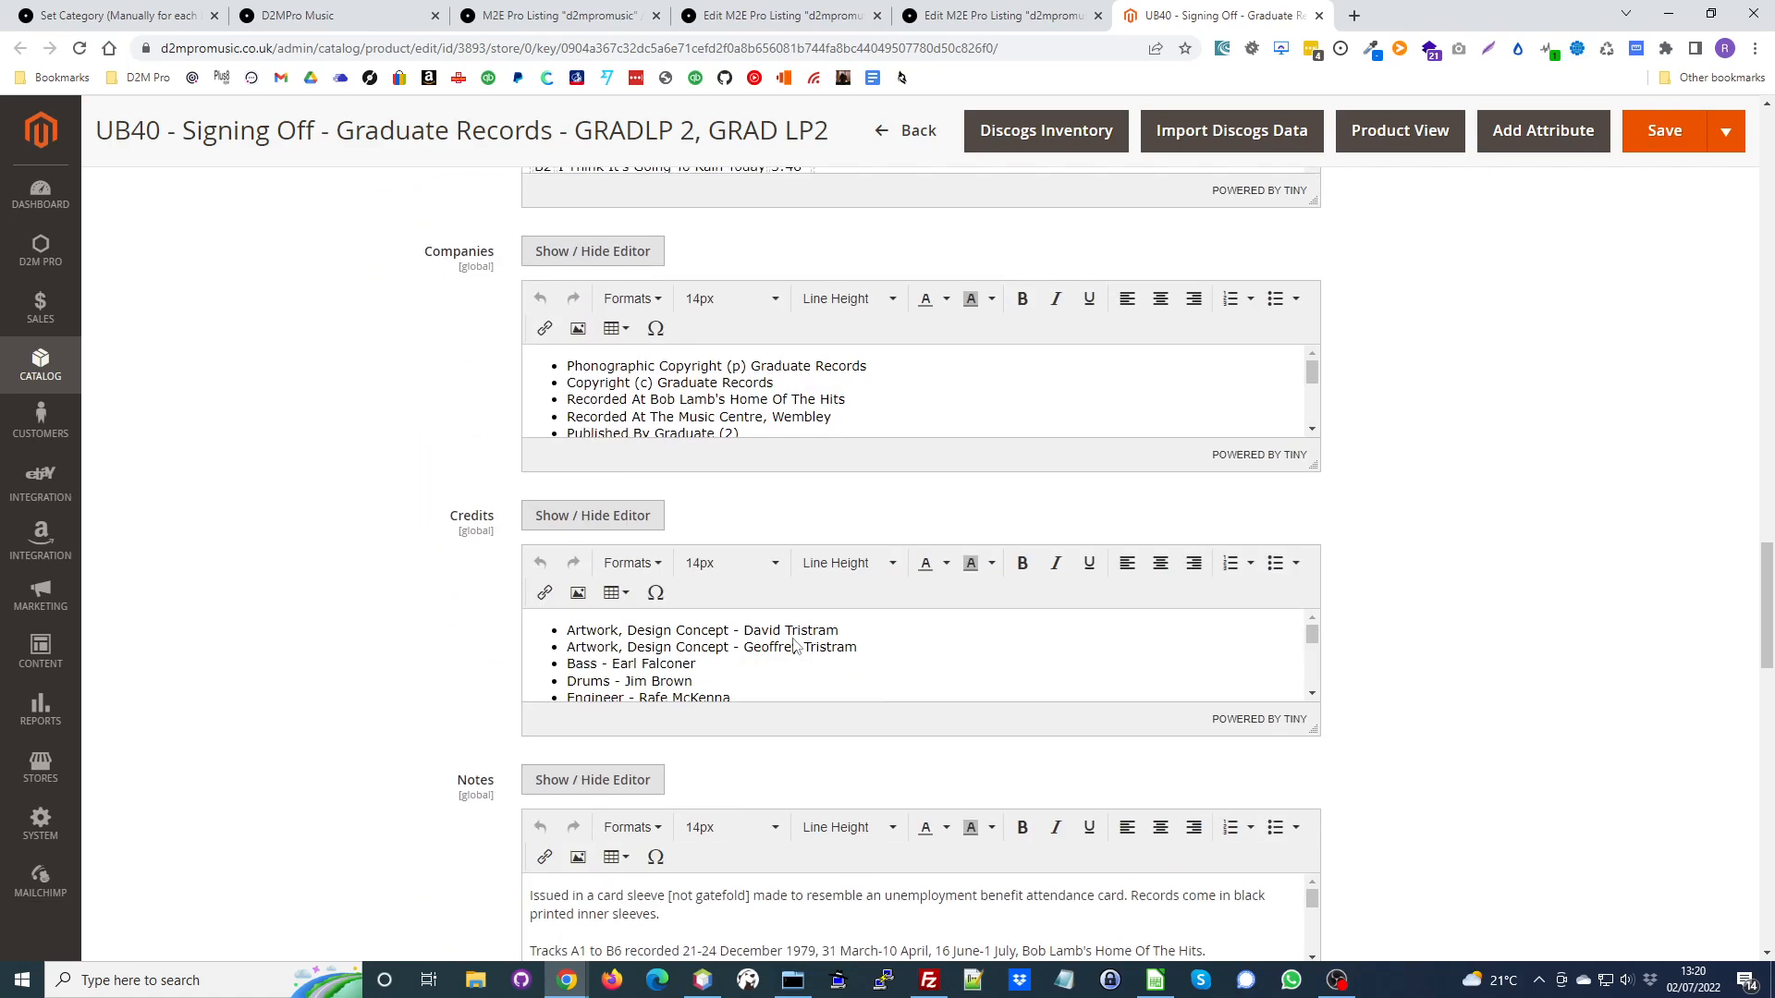
Check the Ebay UK Category and Ebay UK Item Condition values in the Ebay ID's section.
{"action": "scroll", "coordinate": [794, 647], "scroll_direction": "down", "scroll_amount": 5}
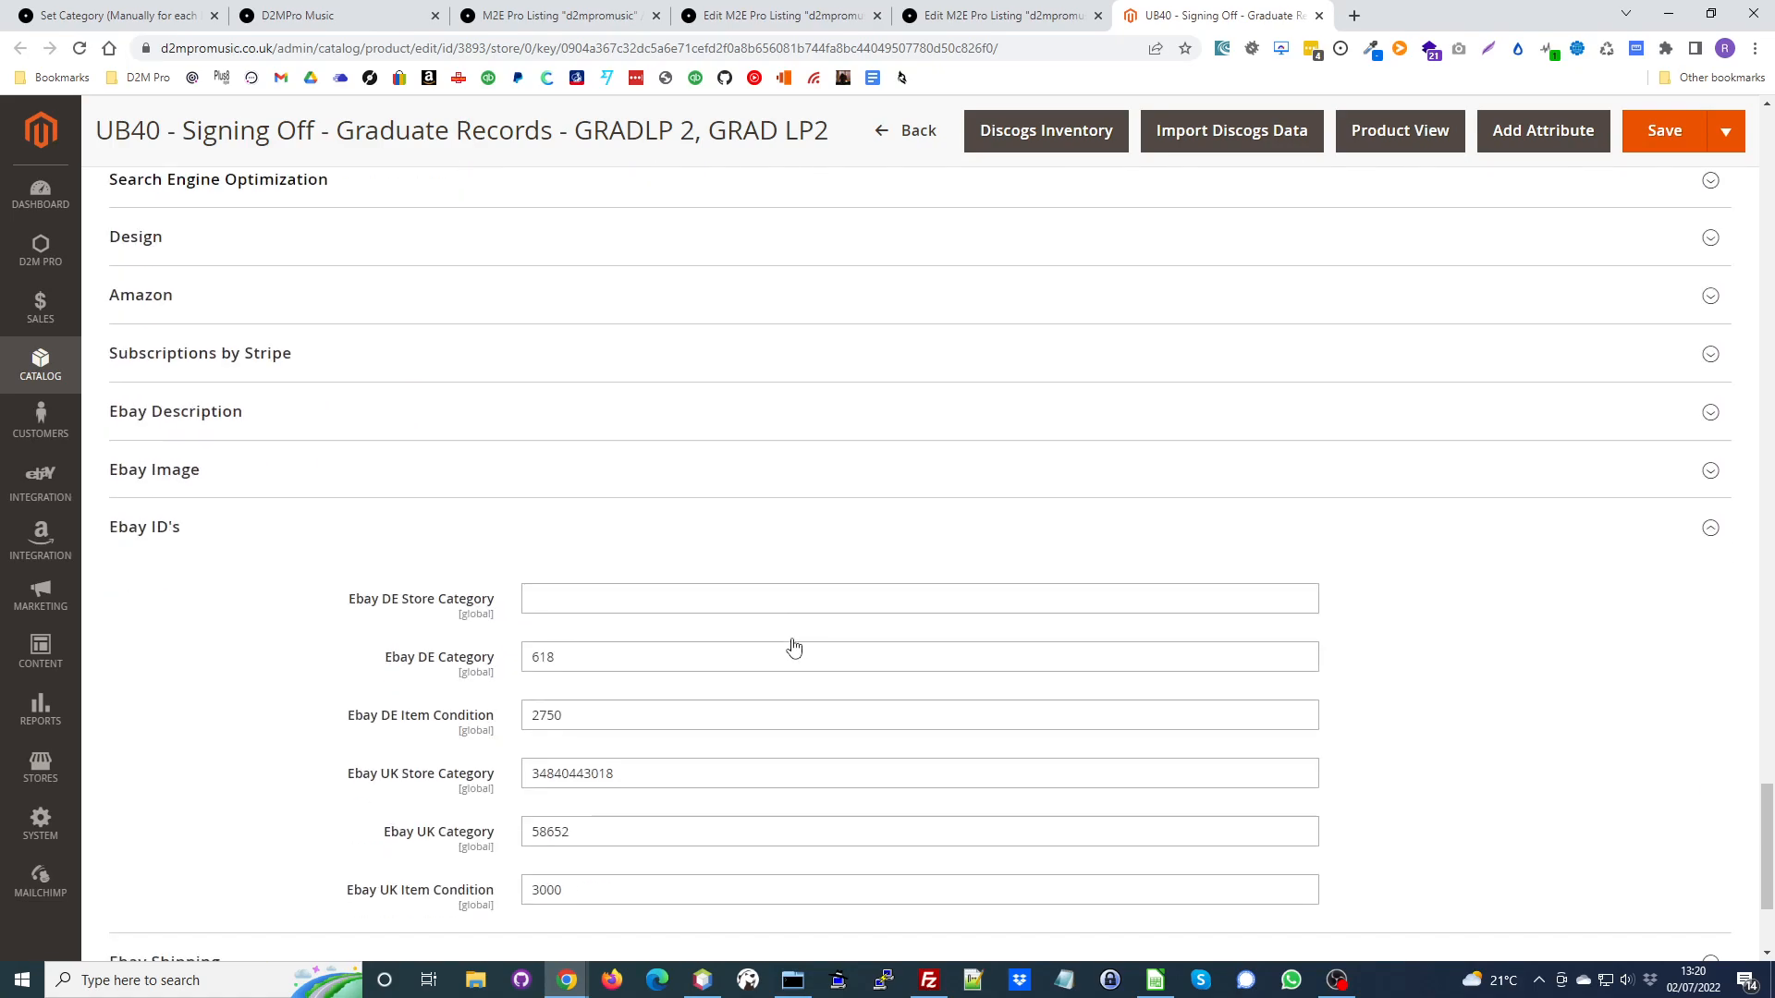
{"action": "scroll", "coordinate": [793, 645], "scroll_direction": "down", "scroll_amount": 3}
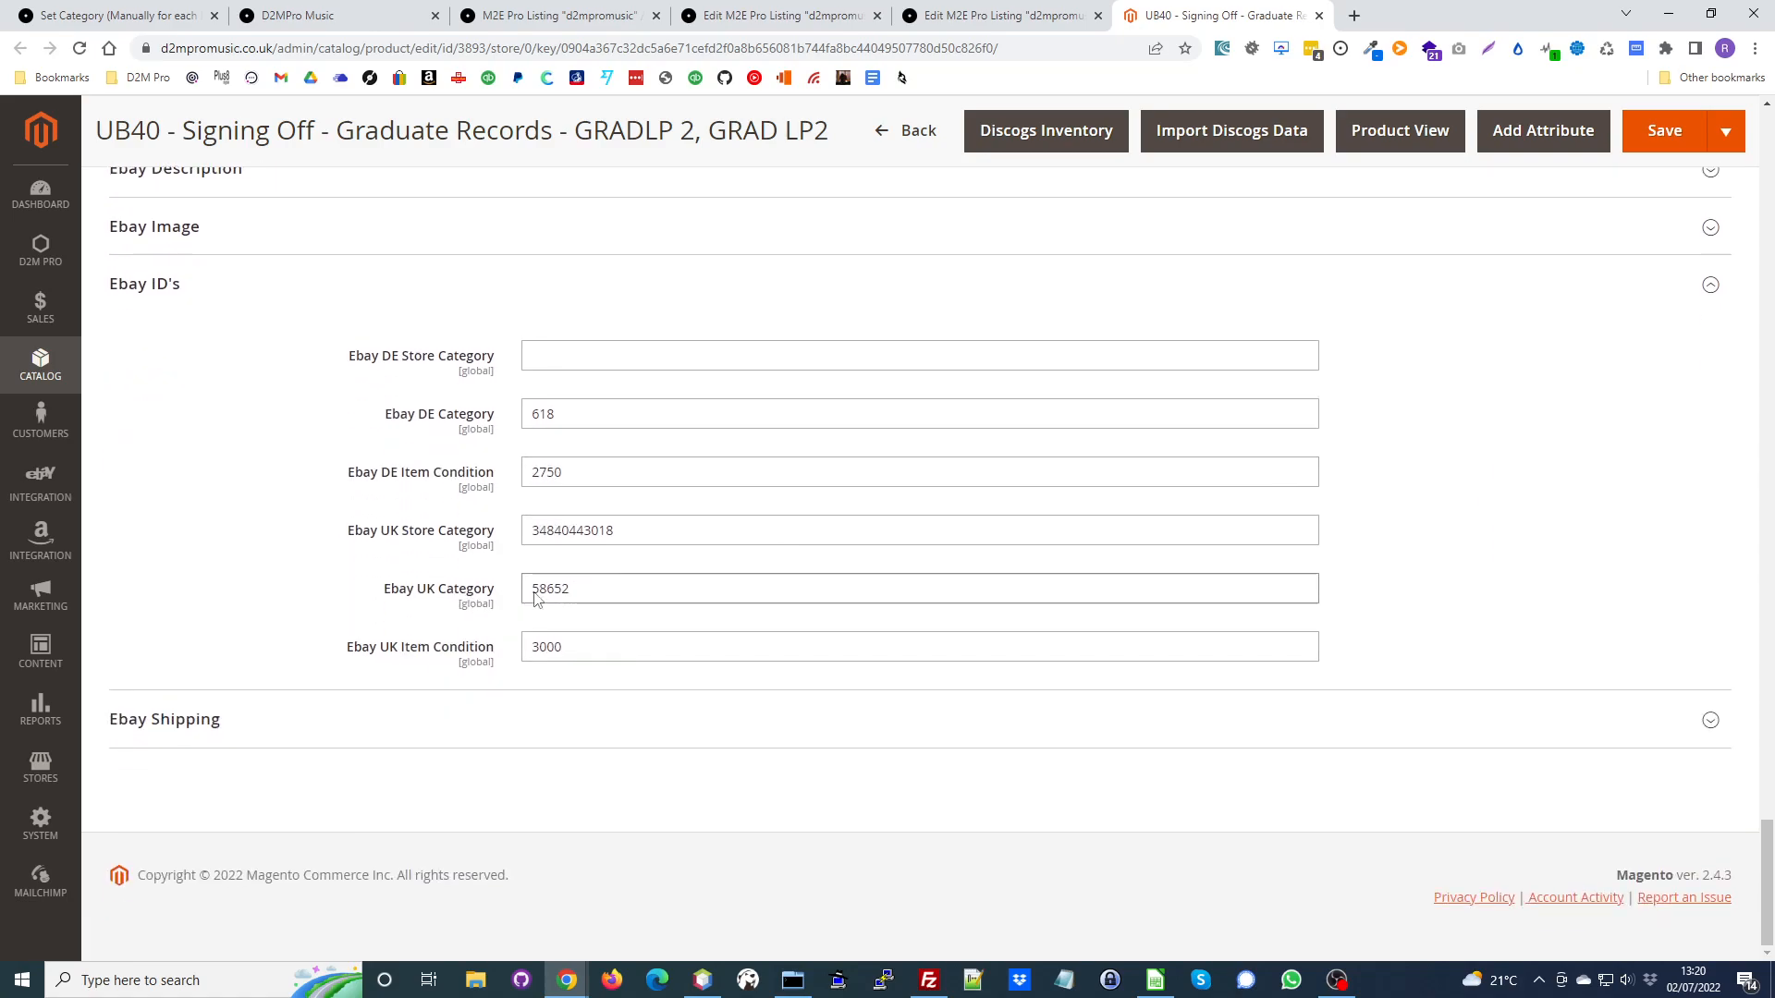
{"action": "left_click", "coordinate": [578, 592]}
{"action": "double_click", "coordinate": [577, 593]}
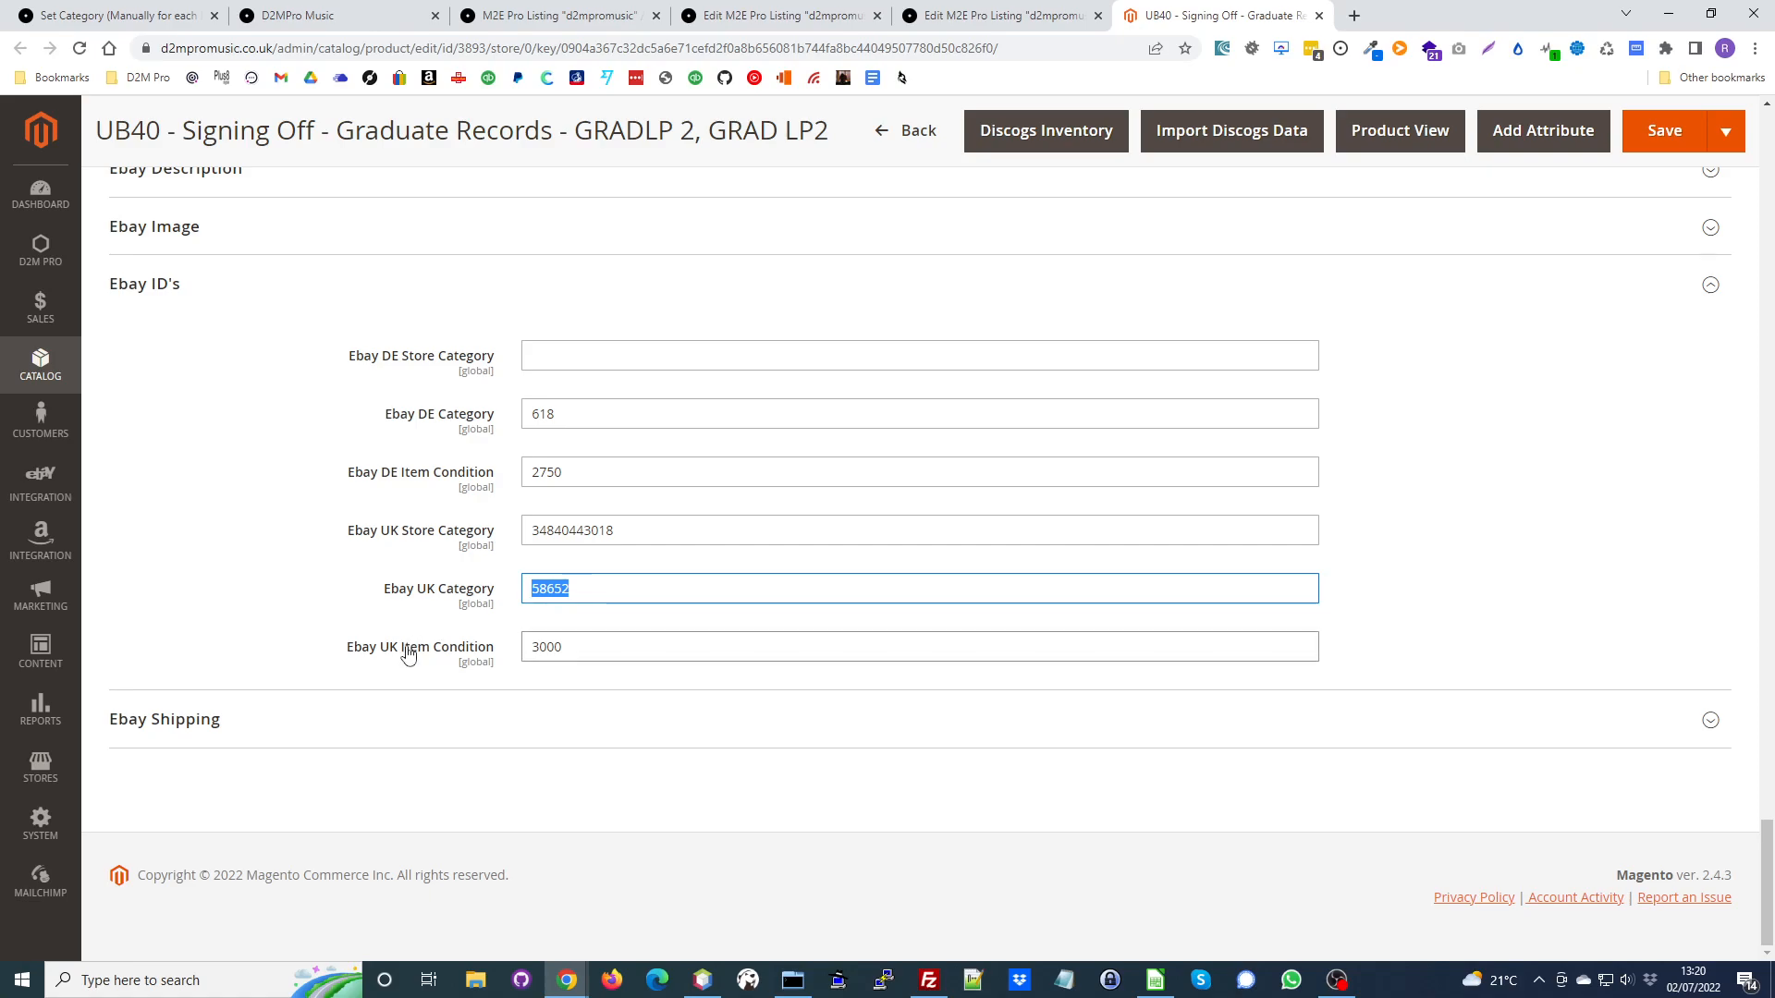
{"action": "left_click", "coordinate": [583, 648]}
{"action": "double_click", "coordinate": [519, 647]}
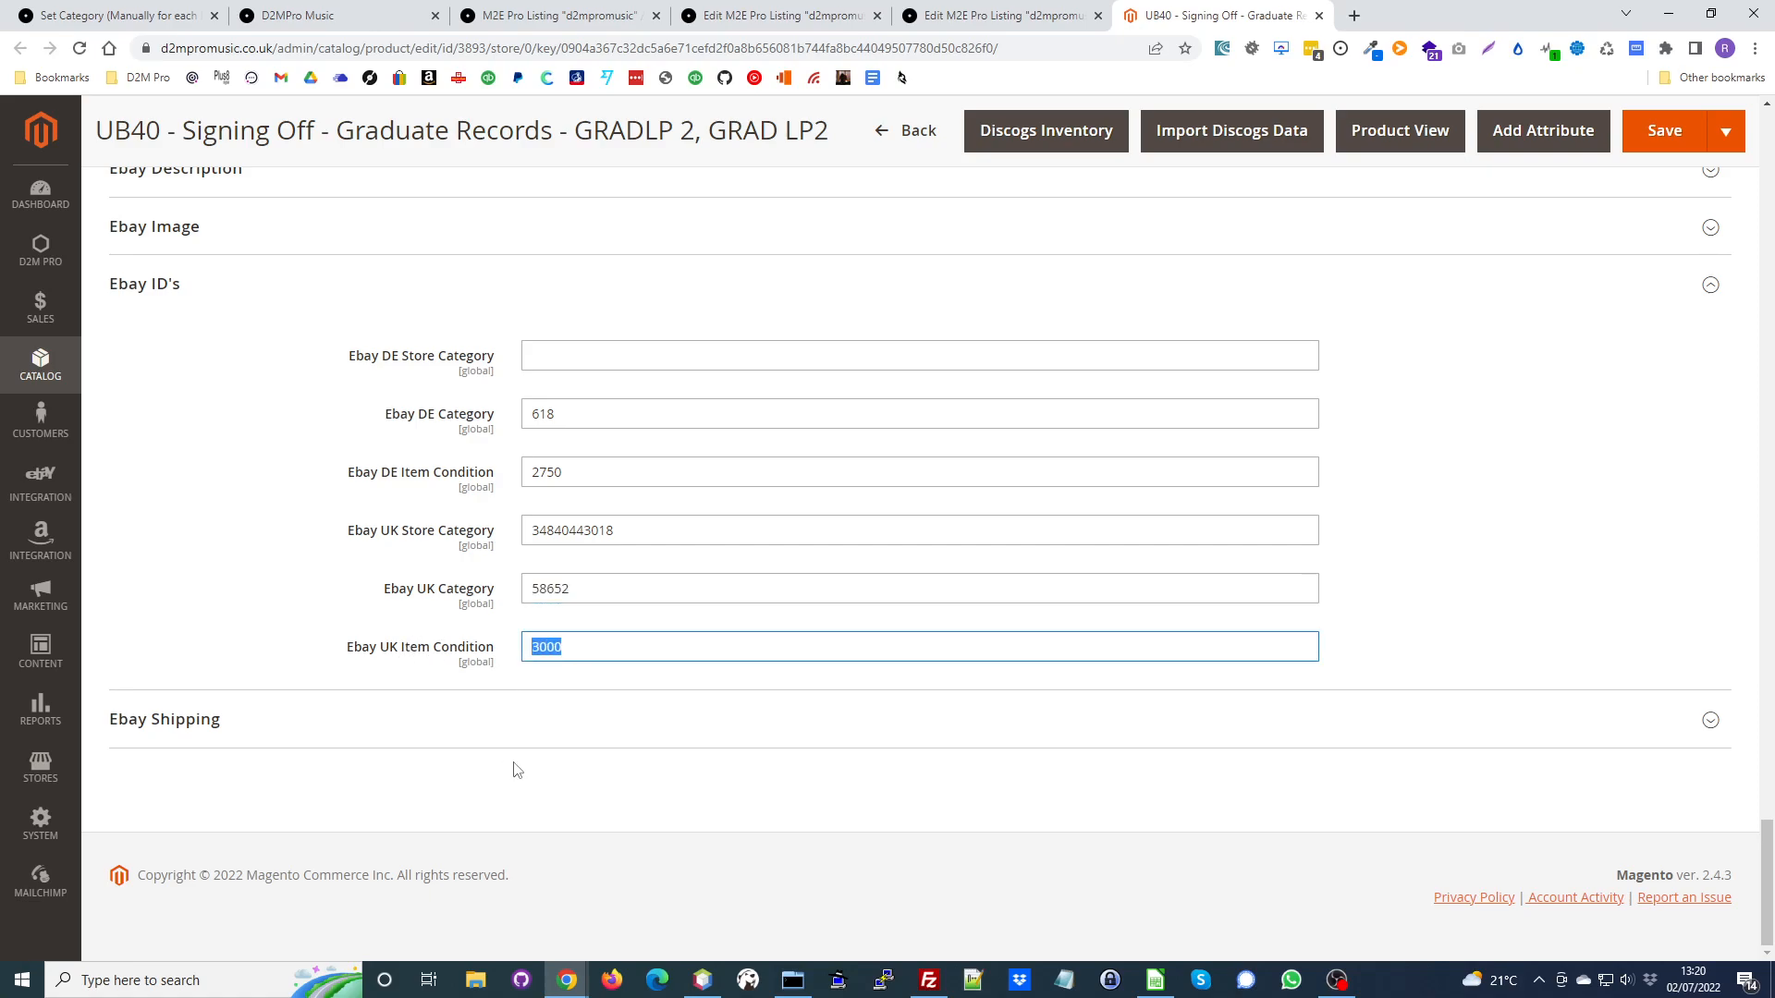
{"action": "left_click", "coordinate": [593, 656]}
{"action": "scroll", "coordinate": [673, 747], "scroll_direction": "up", "scroll_amount": 15}
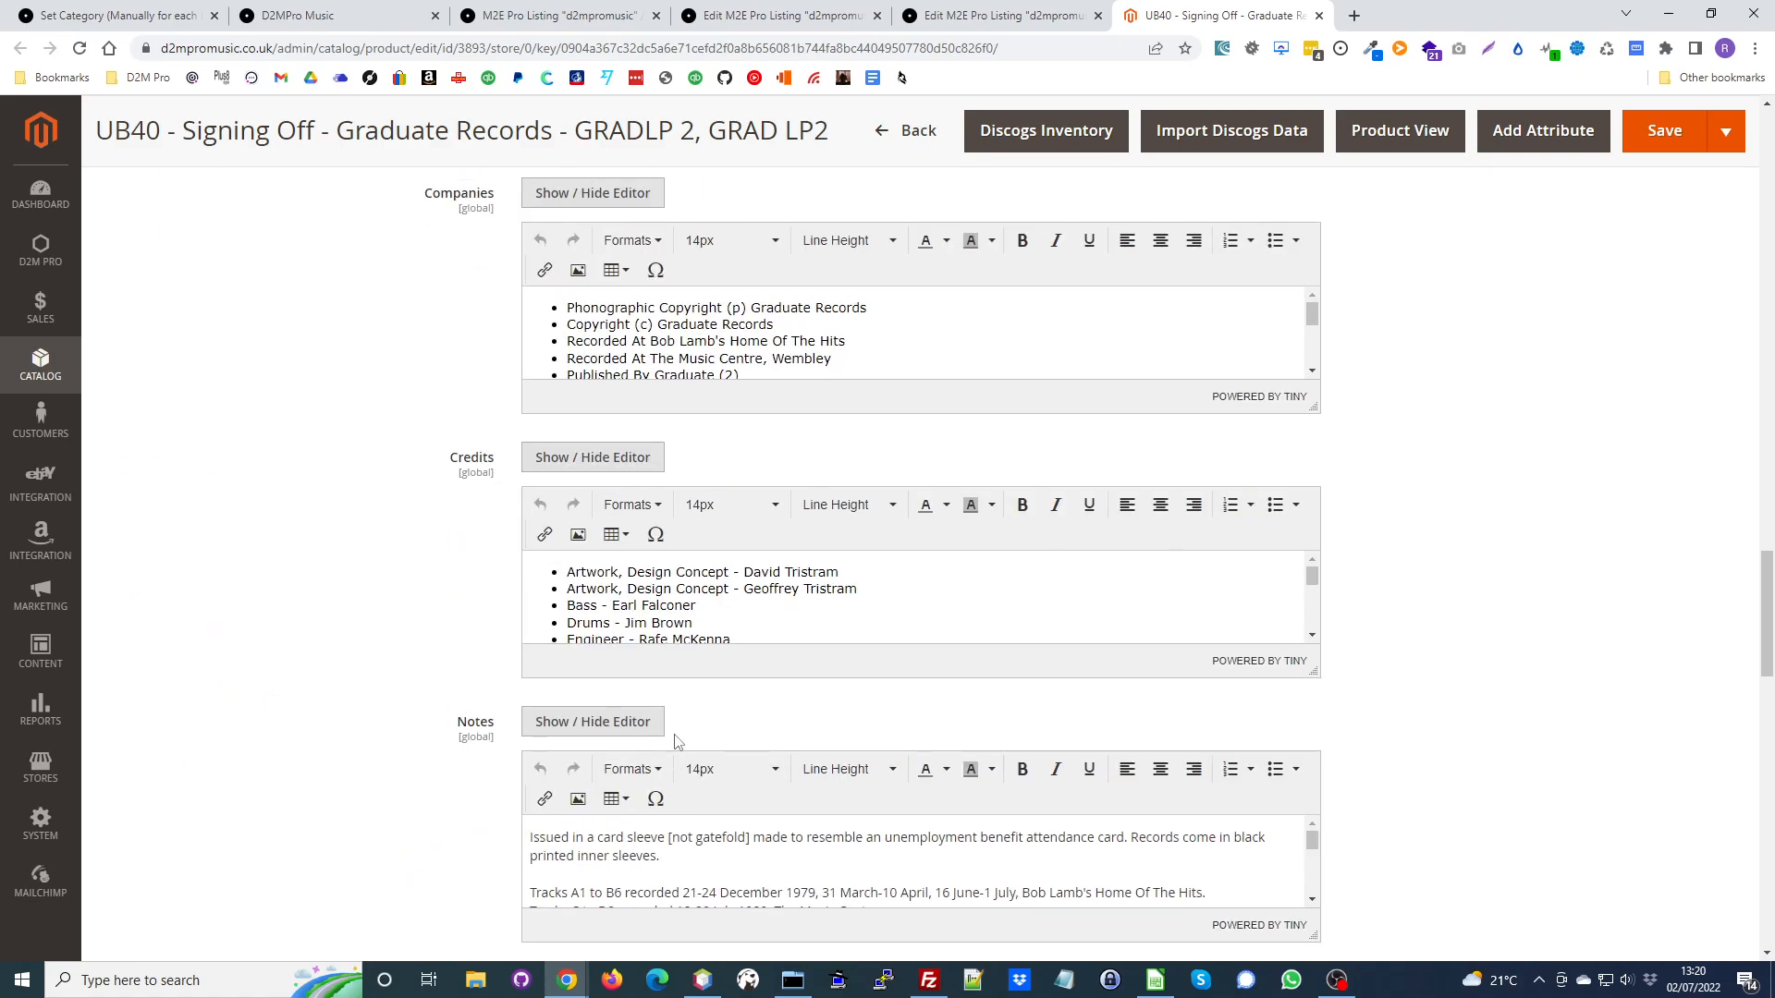
Return to the category assignment page, accept the UB40 product's attribute-based eBay categories and go to the d2mpromusic listing.
{"action": "left_click", "coordinate": [187, 23]}
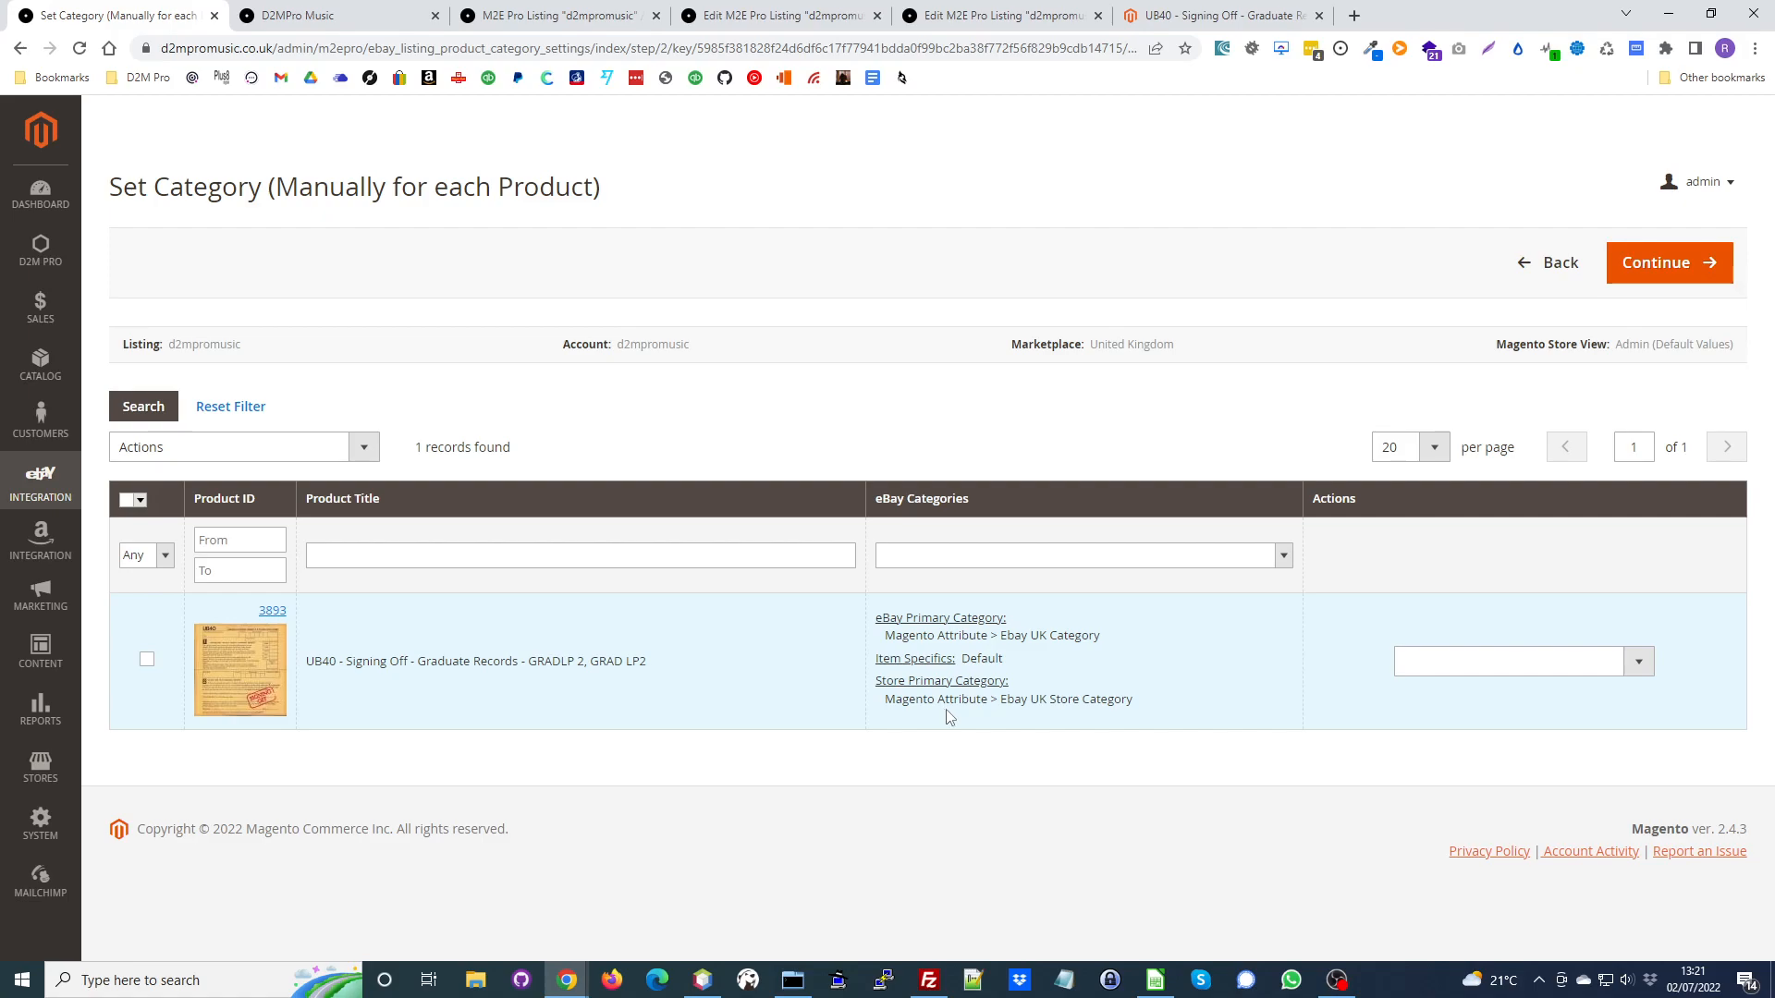
{"action": "left_click", "coordinate": [1658, 265]}
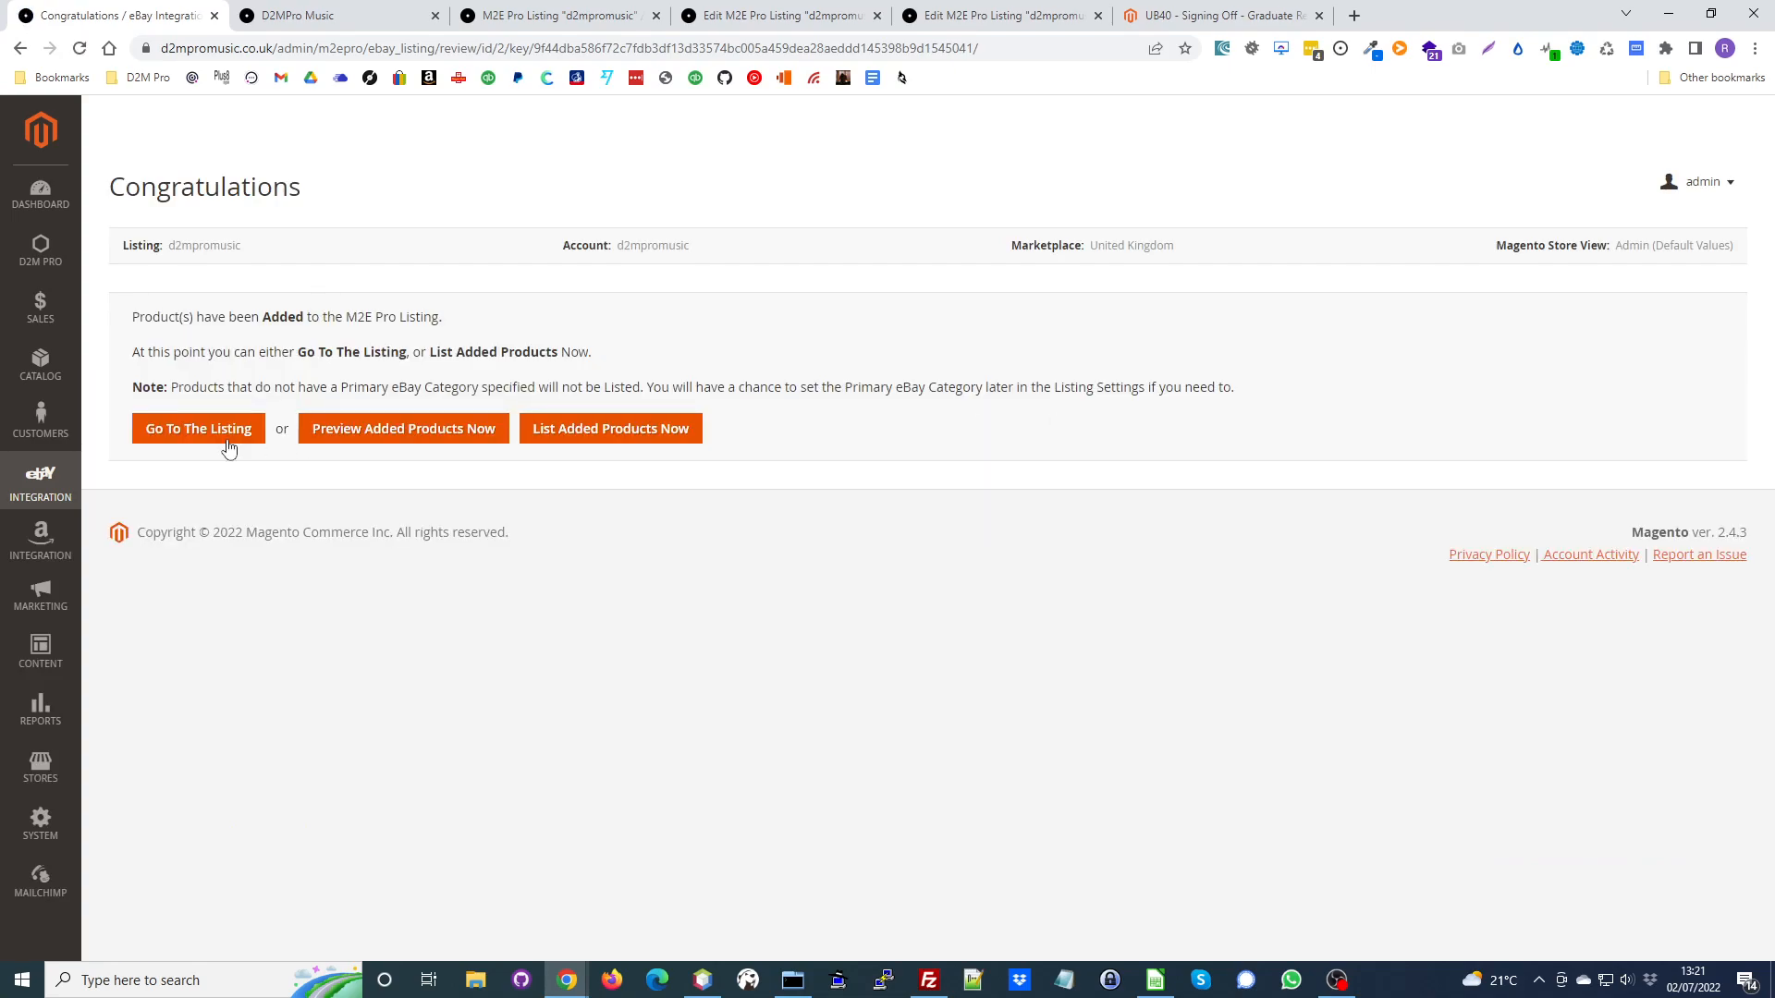
{"action": "left_click", "coordinate": [182, 432]}
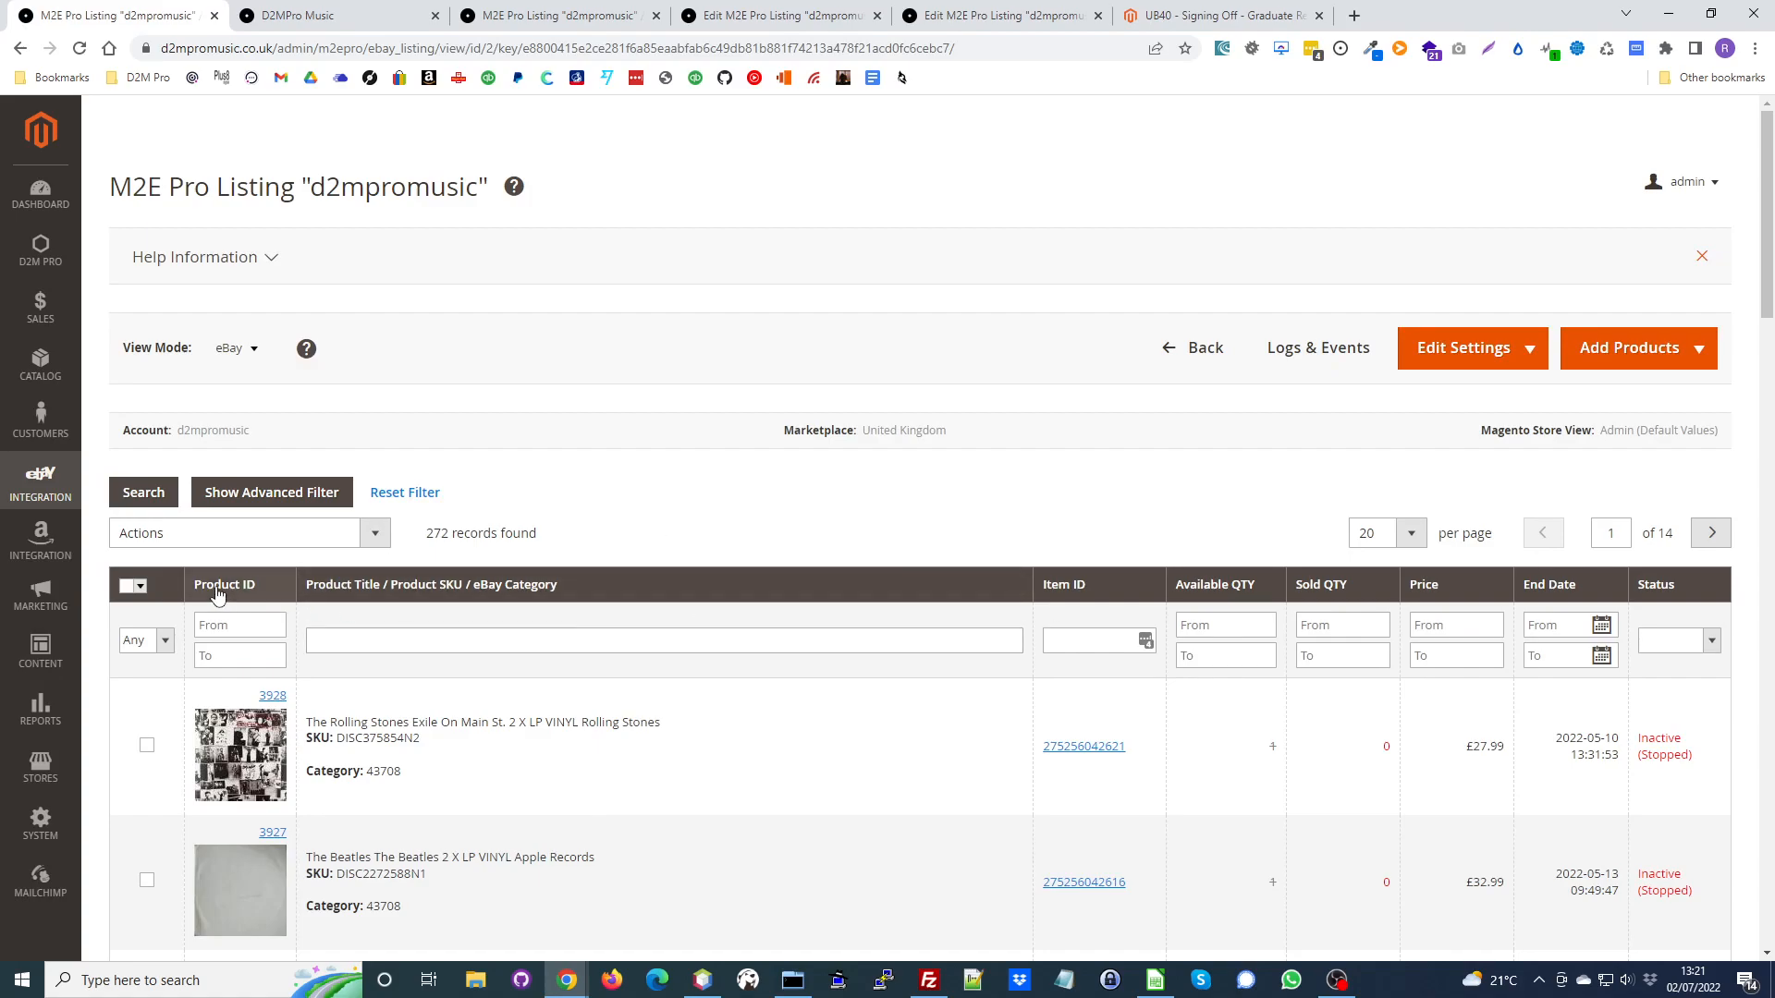
Filter the d2mpromusic listing's products by the Not Listed status.
{"action": "left_click", "coordinate": [1712, 642]}
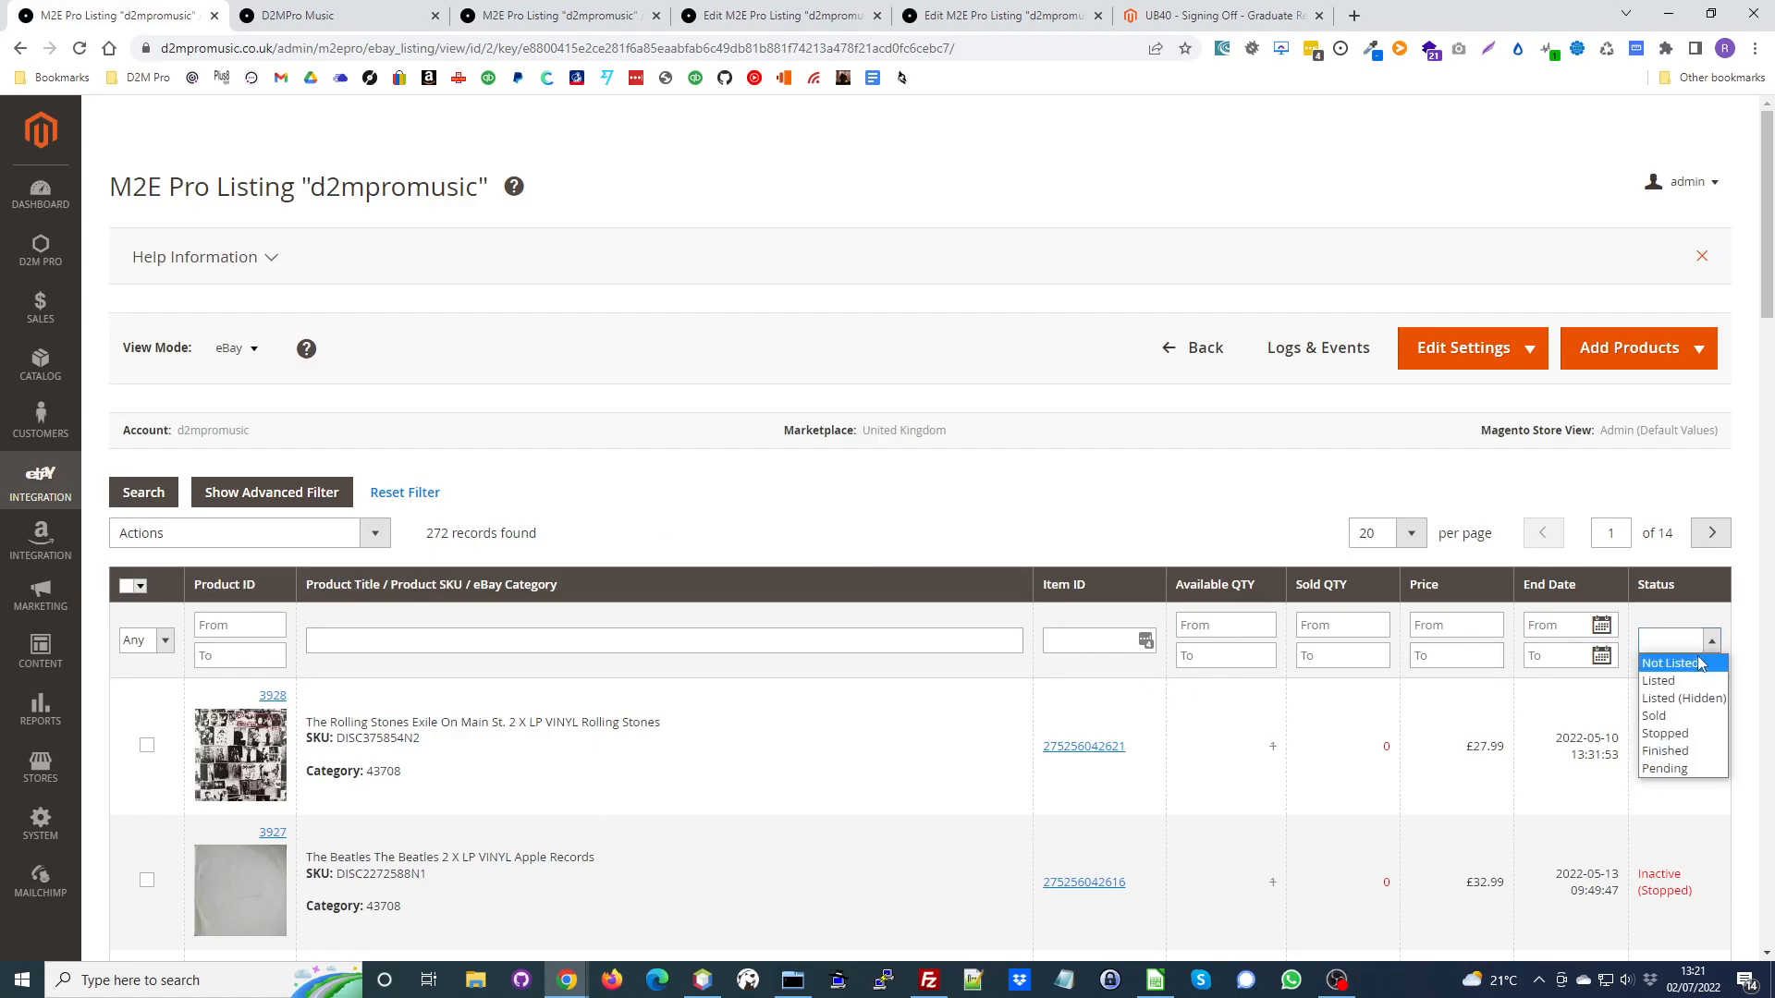
{"action": "left_click", "coordinate": [1669, 663]}
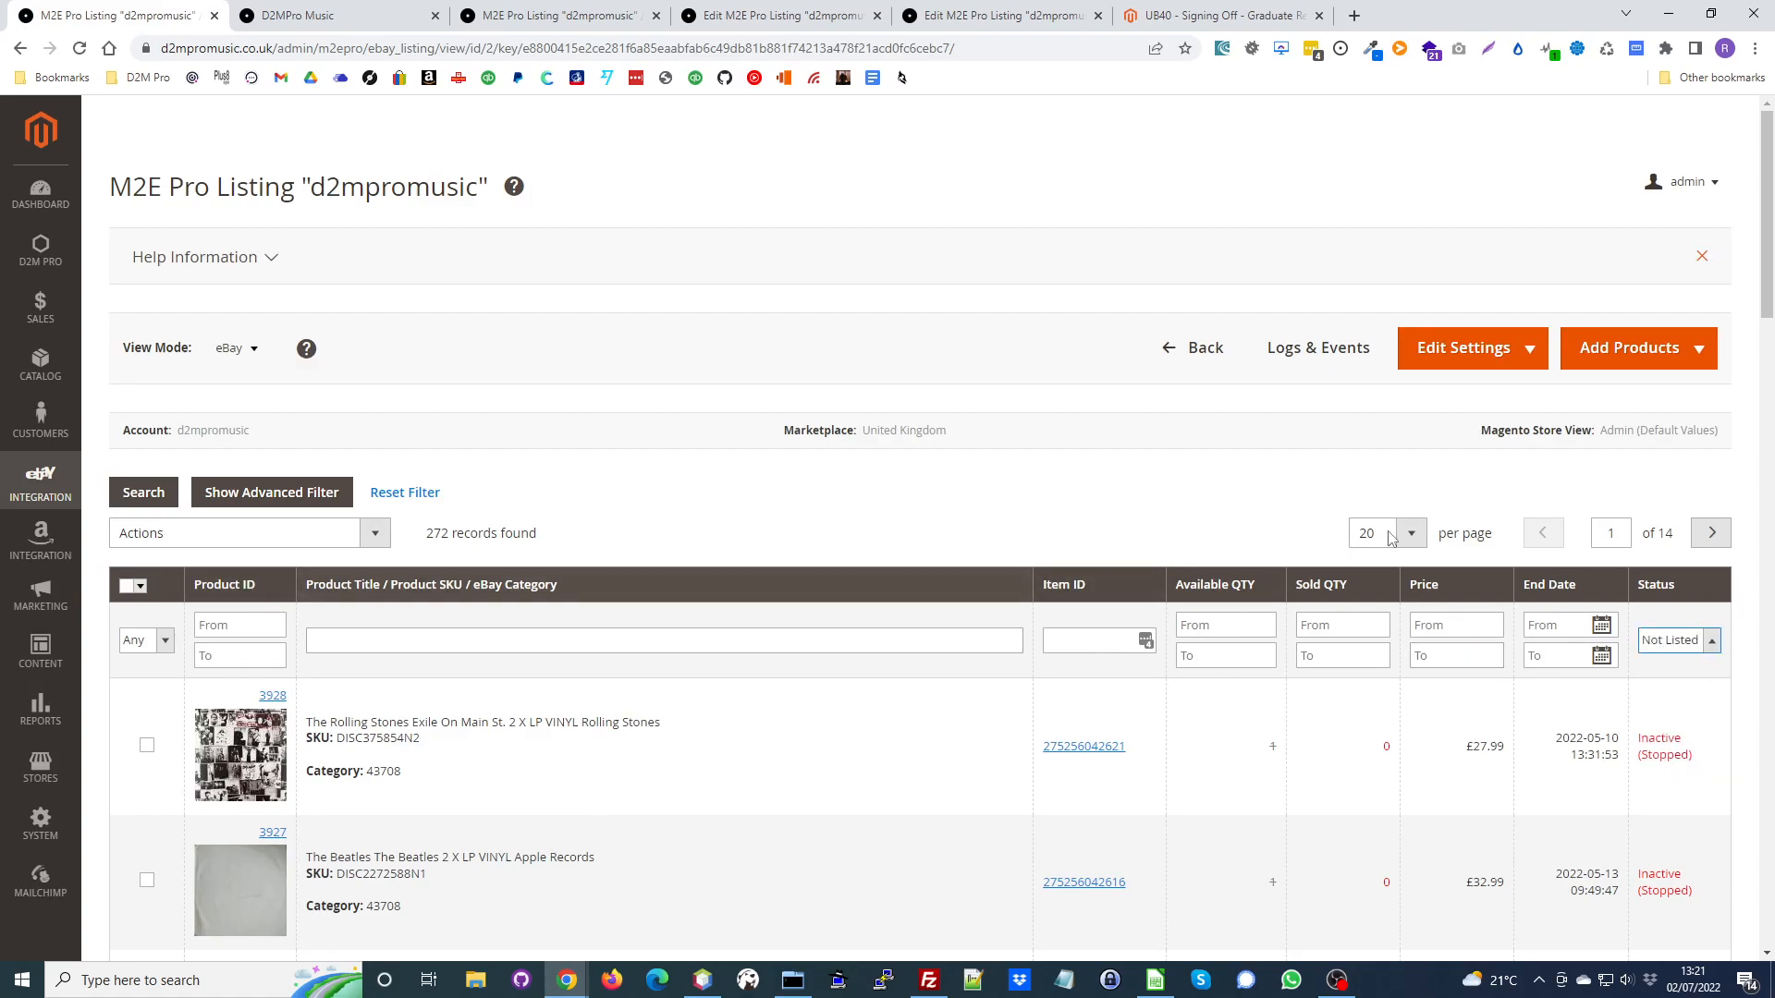
{"action": "left_click", "coordinate": [141, 492]}
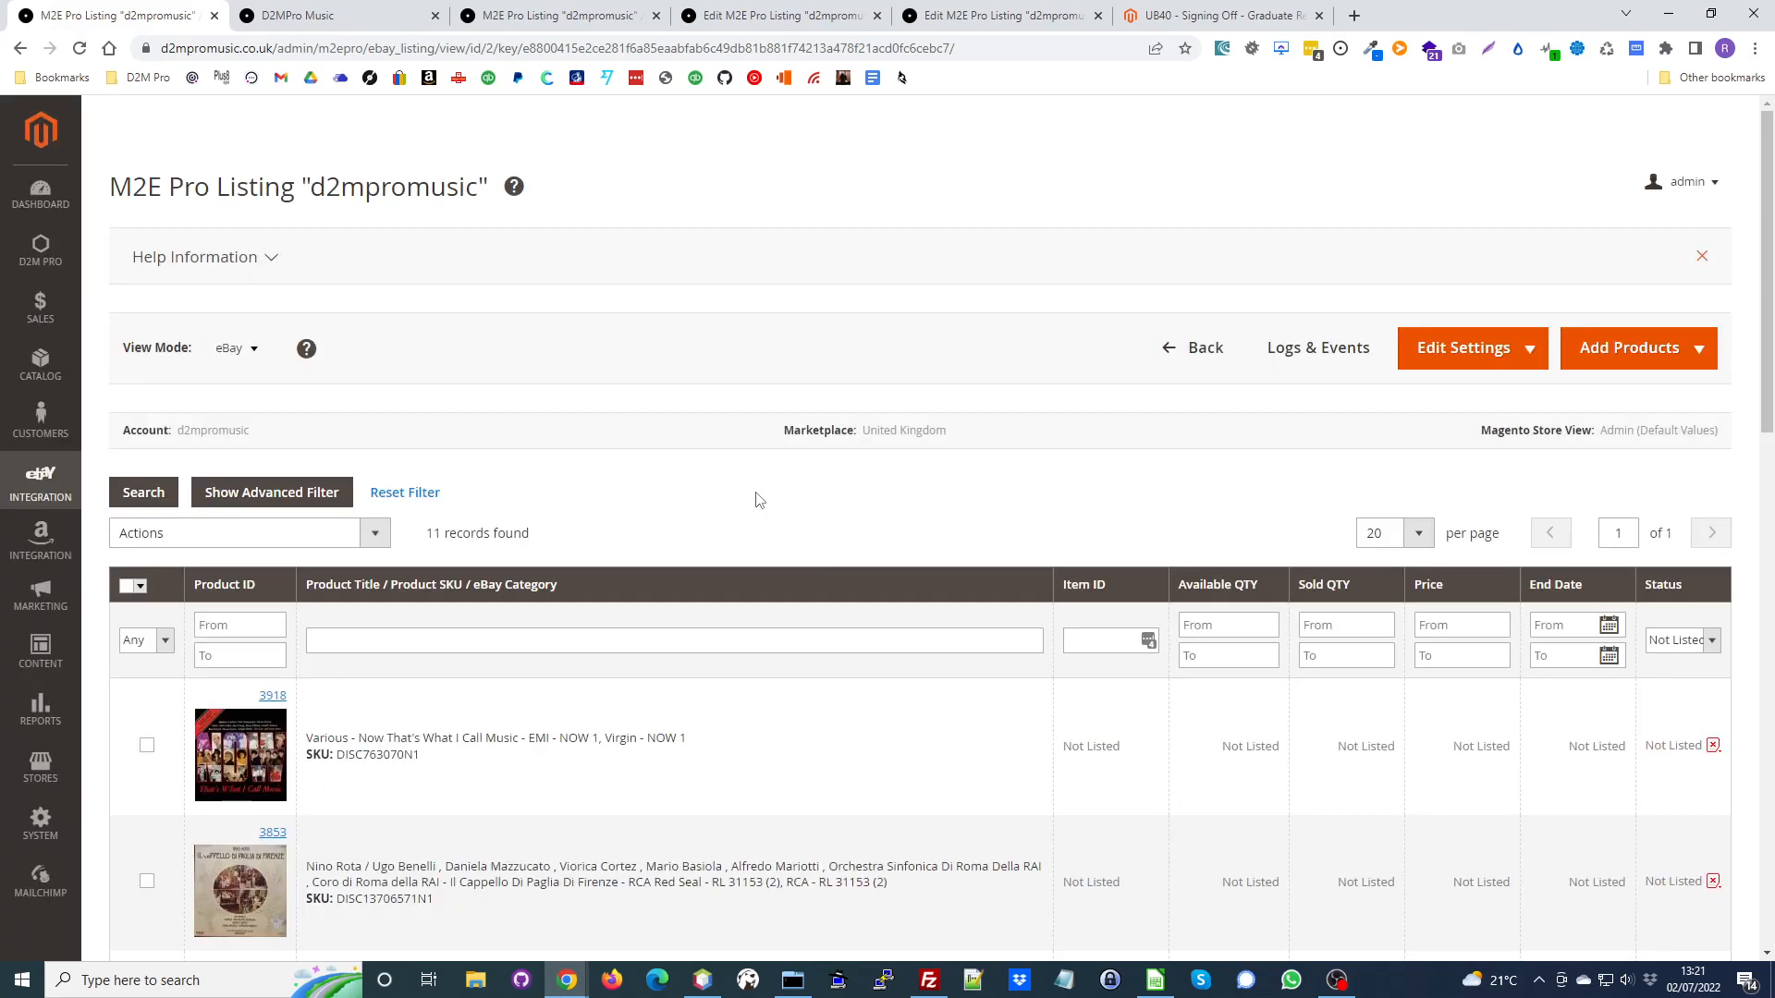
Select the UB40 - Signing Off product and submit the List Item(s) on eBay action for it.
{"action": "scroll", "coordinate": [757, 500], "scroll_direction": "down", "scroll_amount": 12}
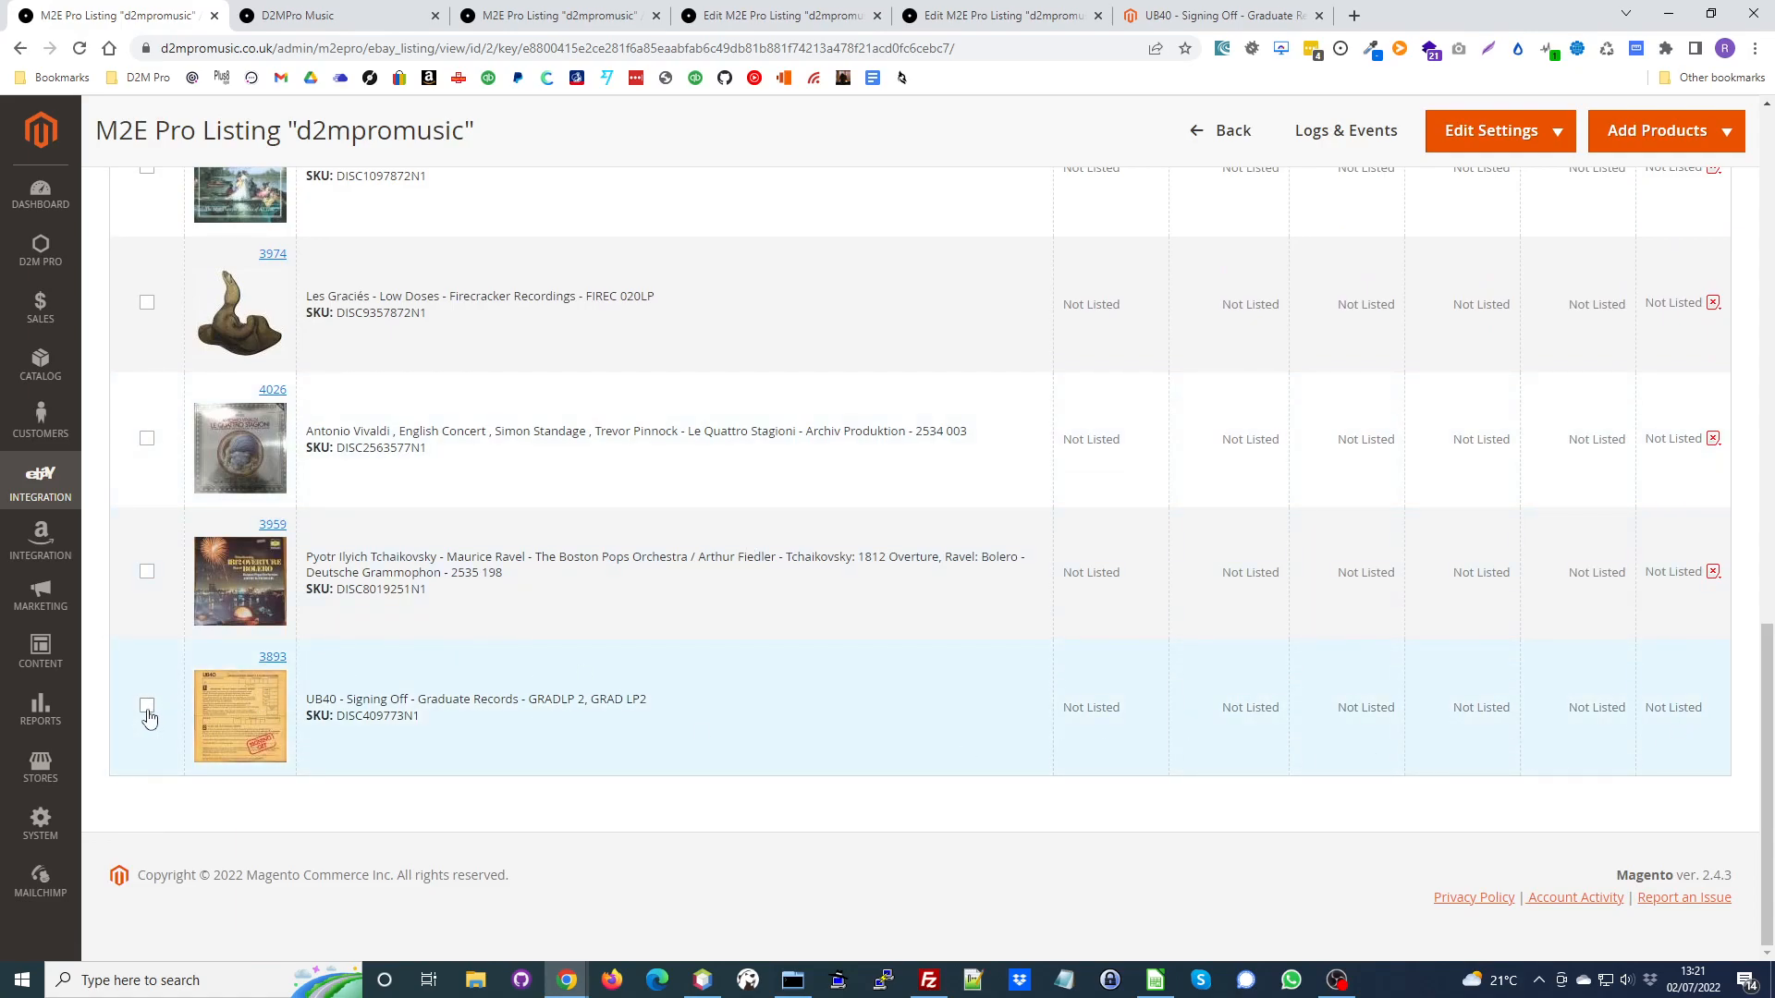
{"action": "scroll", "coordinate": [610, 753], "scroll_direction": "up", "scroll_amount": 12}
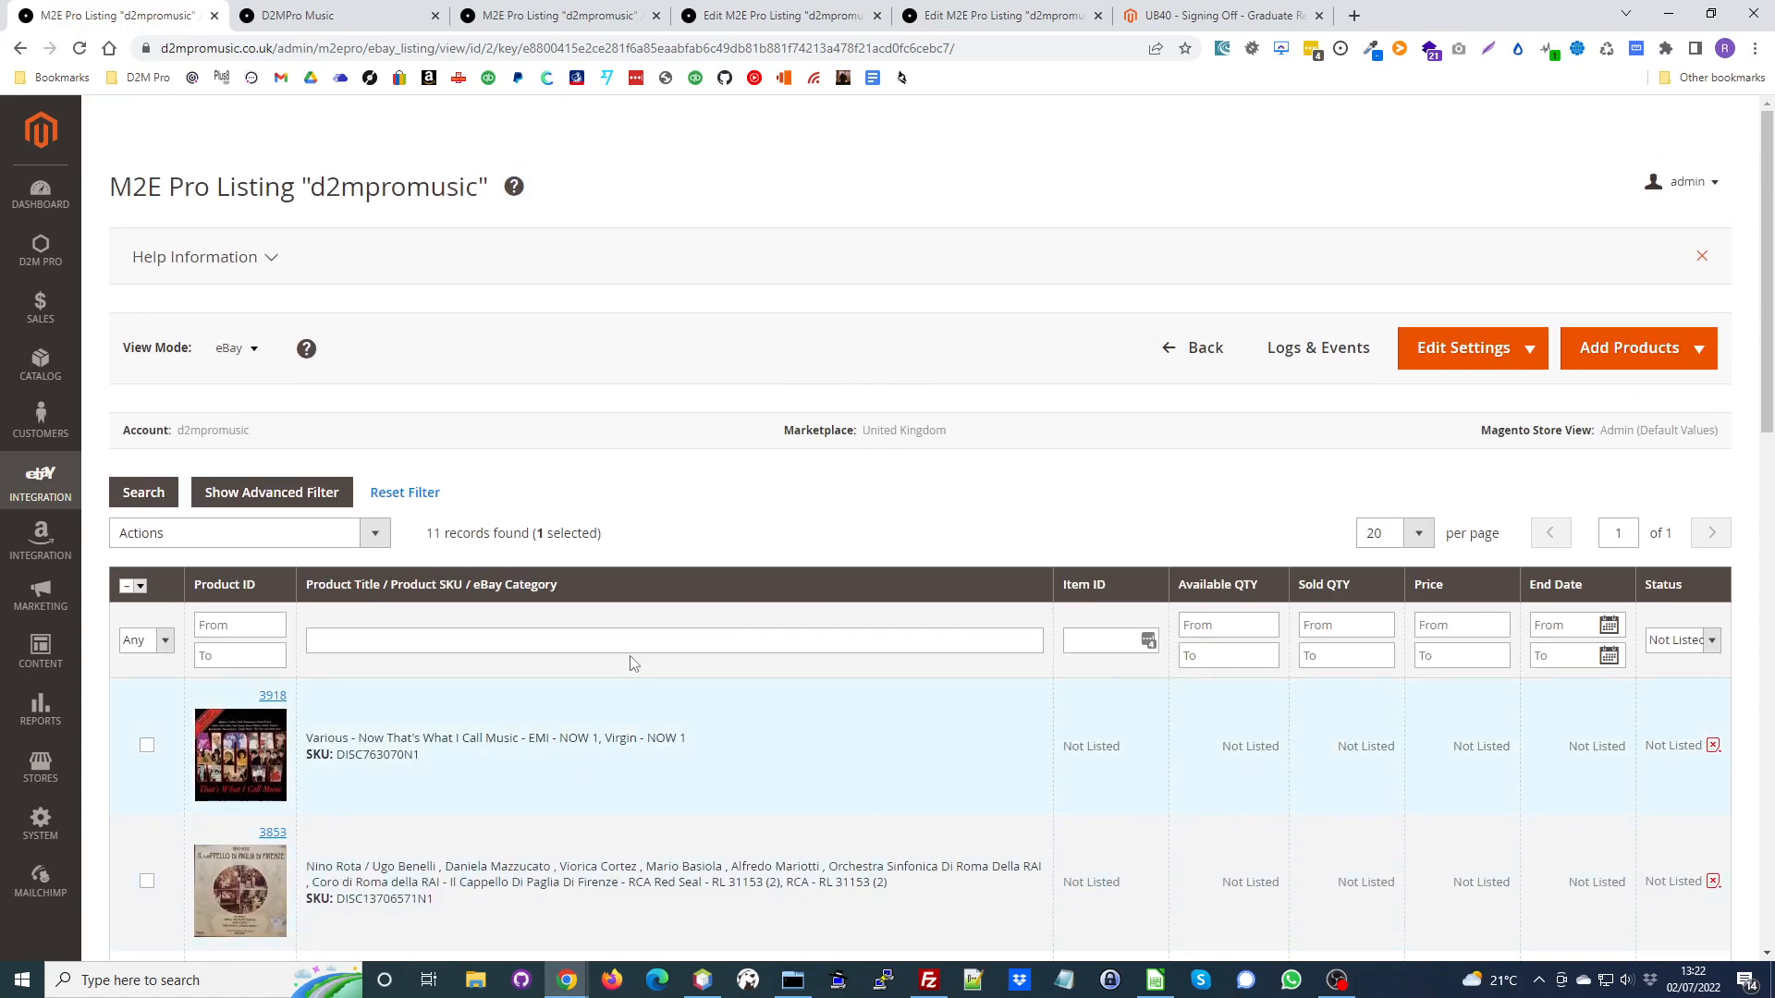
{"action": "left_click", "coordinate": [375, 535]}
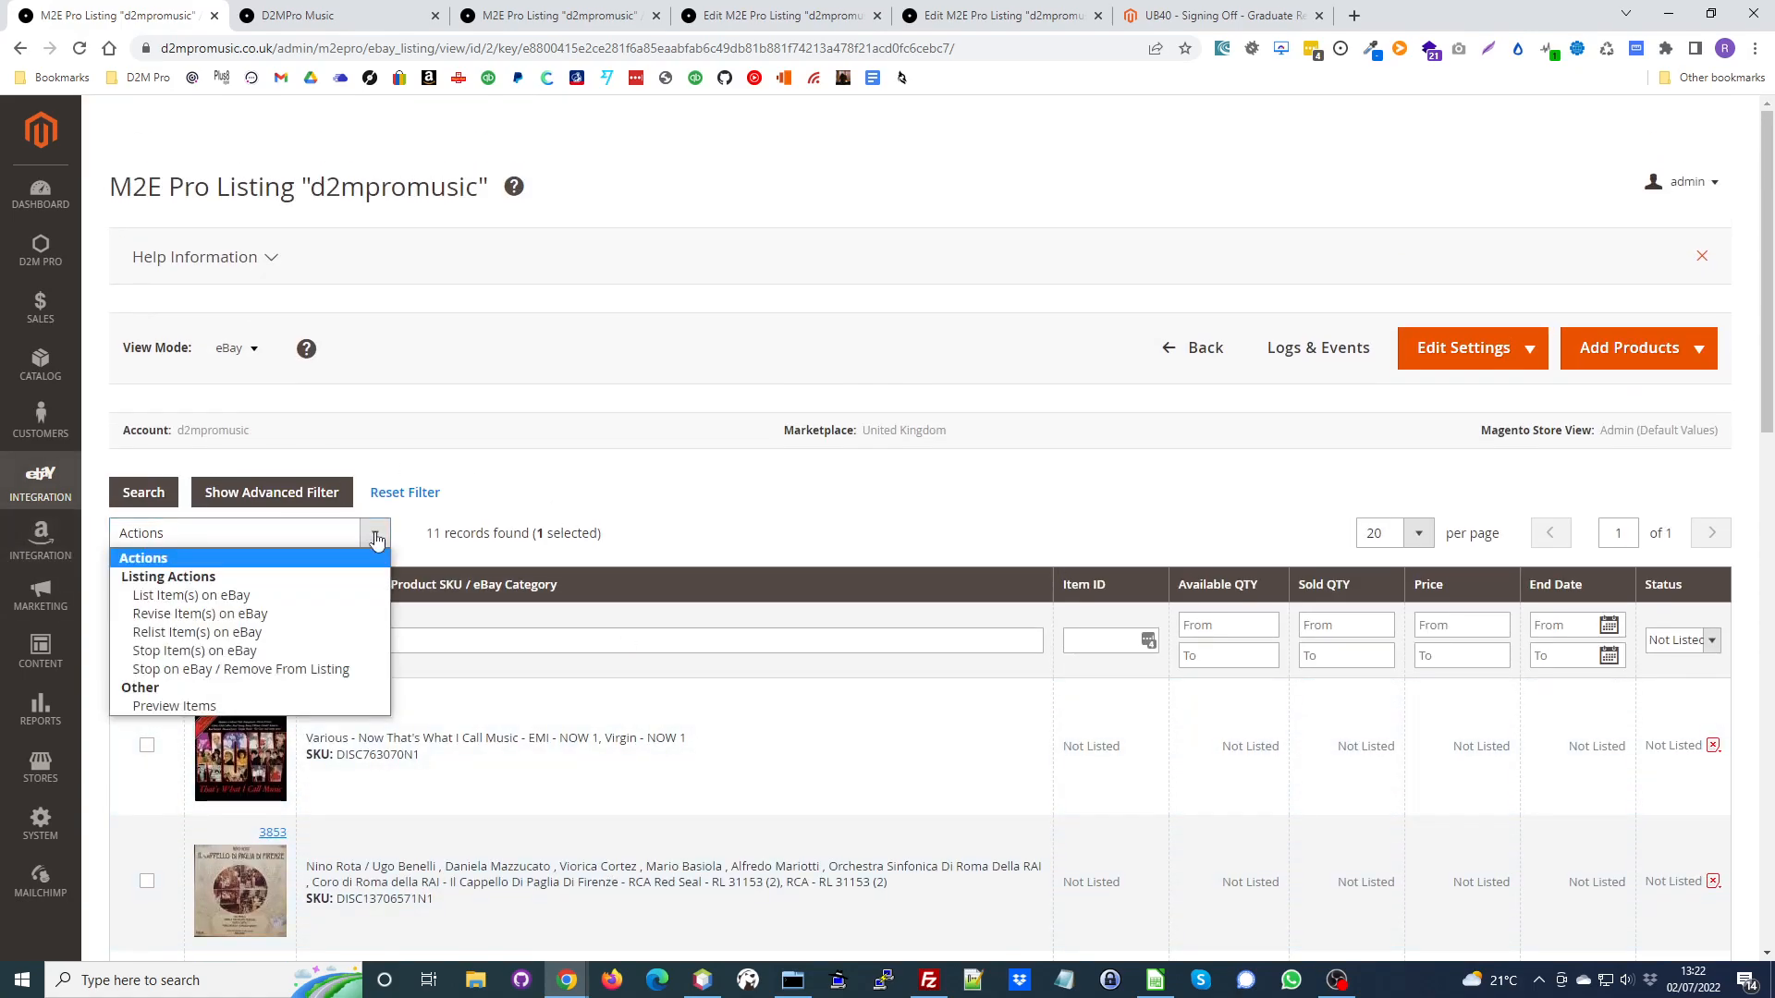
{"action": "left_click", "coordinate": [362, 595]}
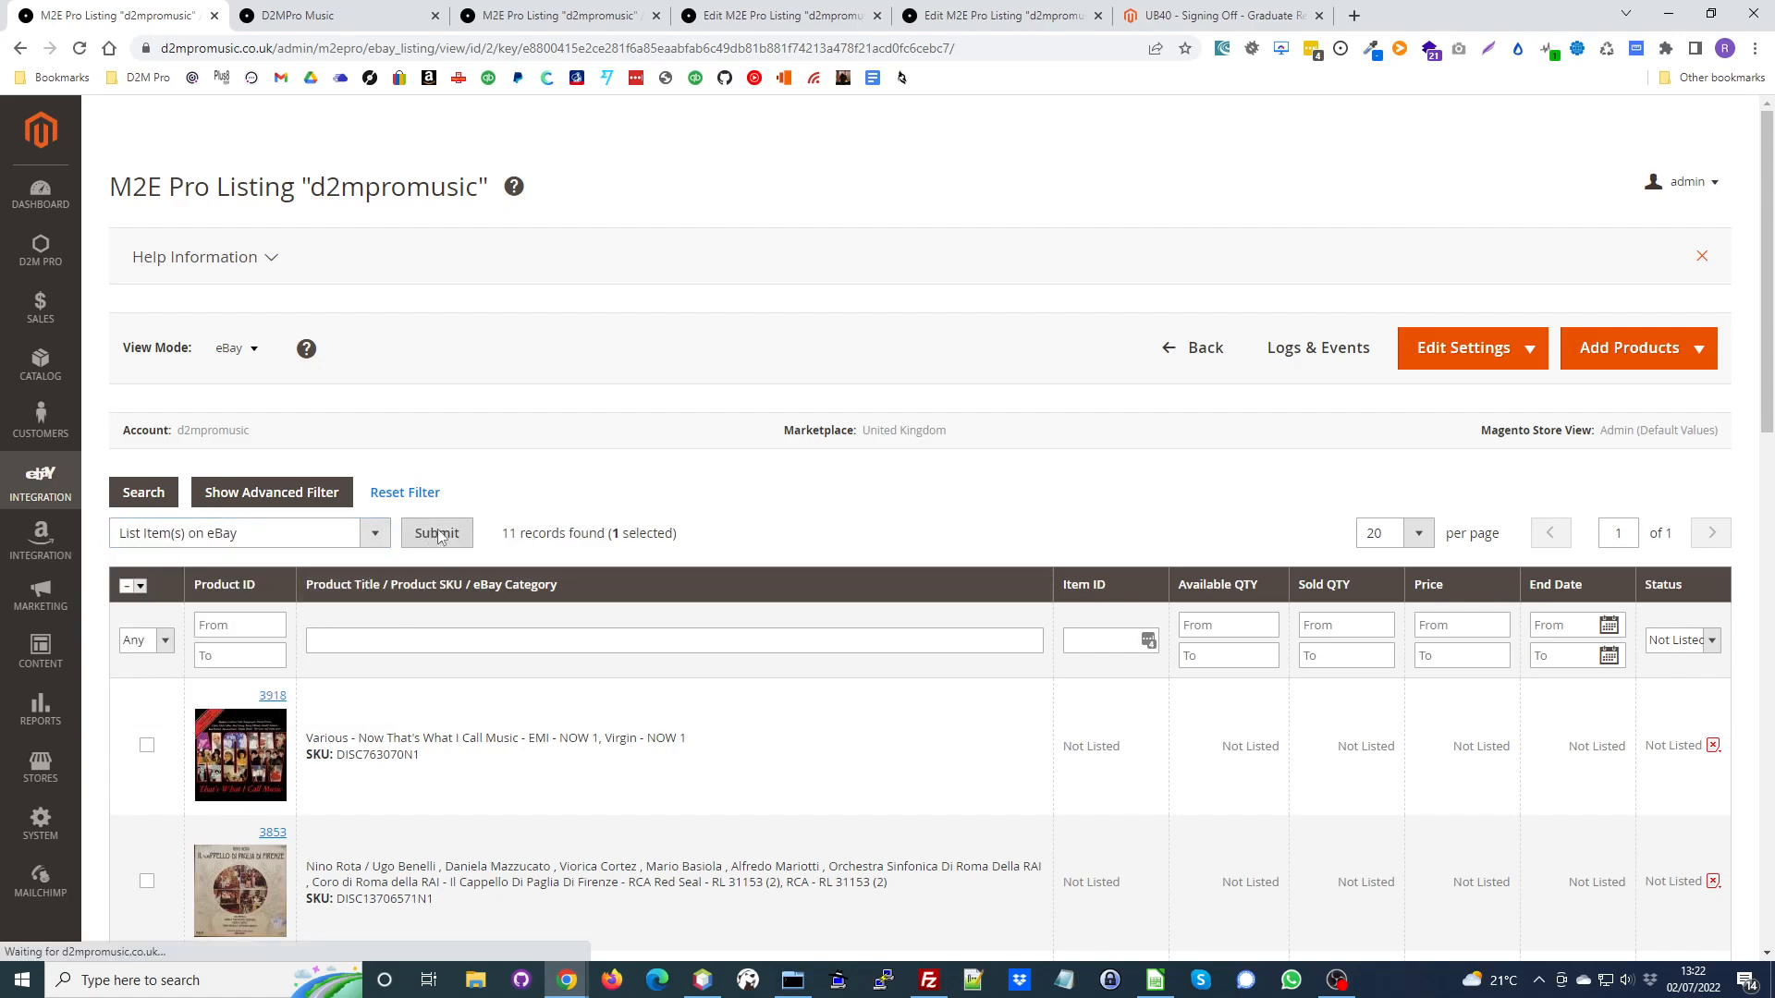
{"action": "left_click", "coordinate": [432, 536]}
{"action": "left_click", "coordinate": [1044, 275]}
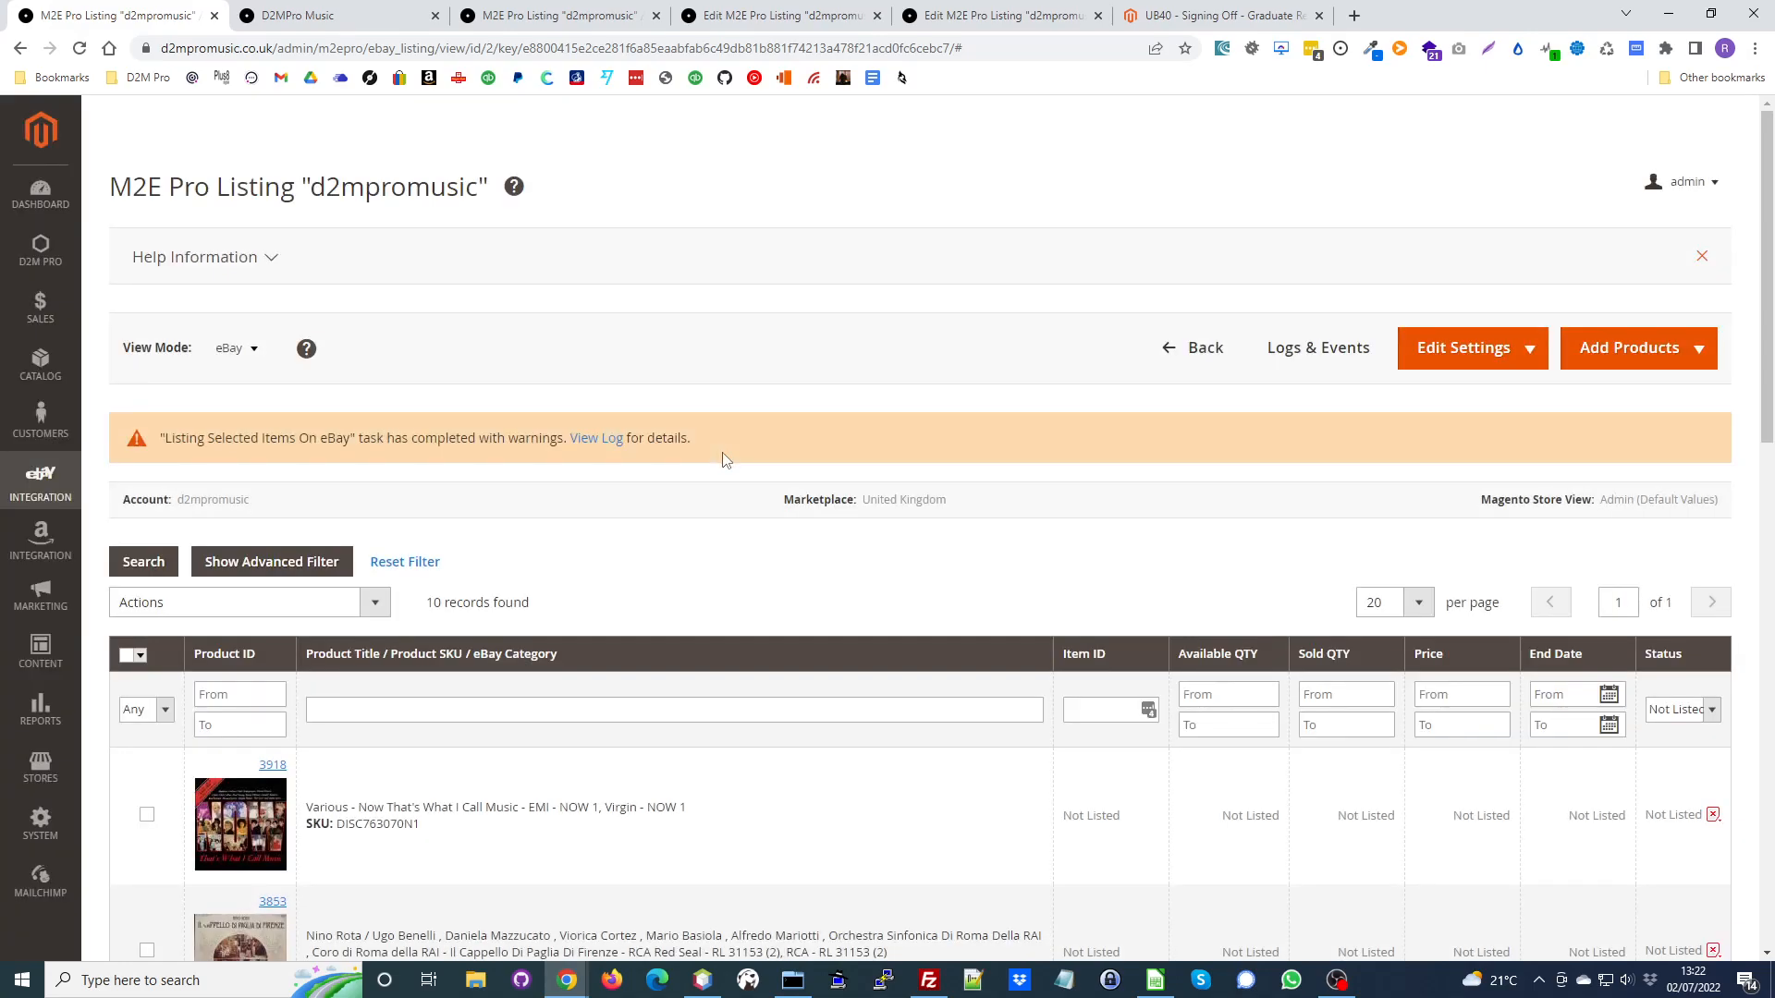
Look through the remaining unlisted products, and filter the listing by the Listed status instead.
{"action": "scroll", "coordinate": [740, 417], "scroll_direction": "down", "scroll_amount": 14}
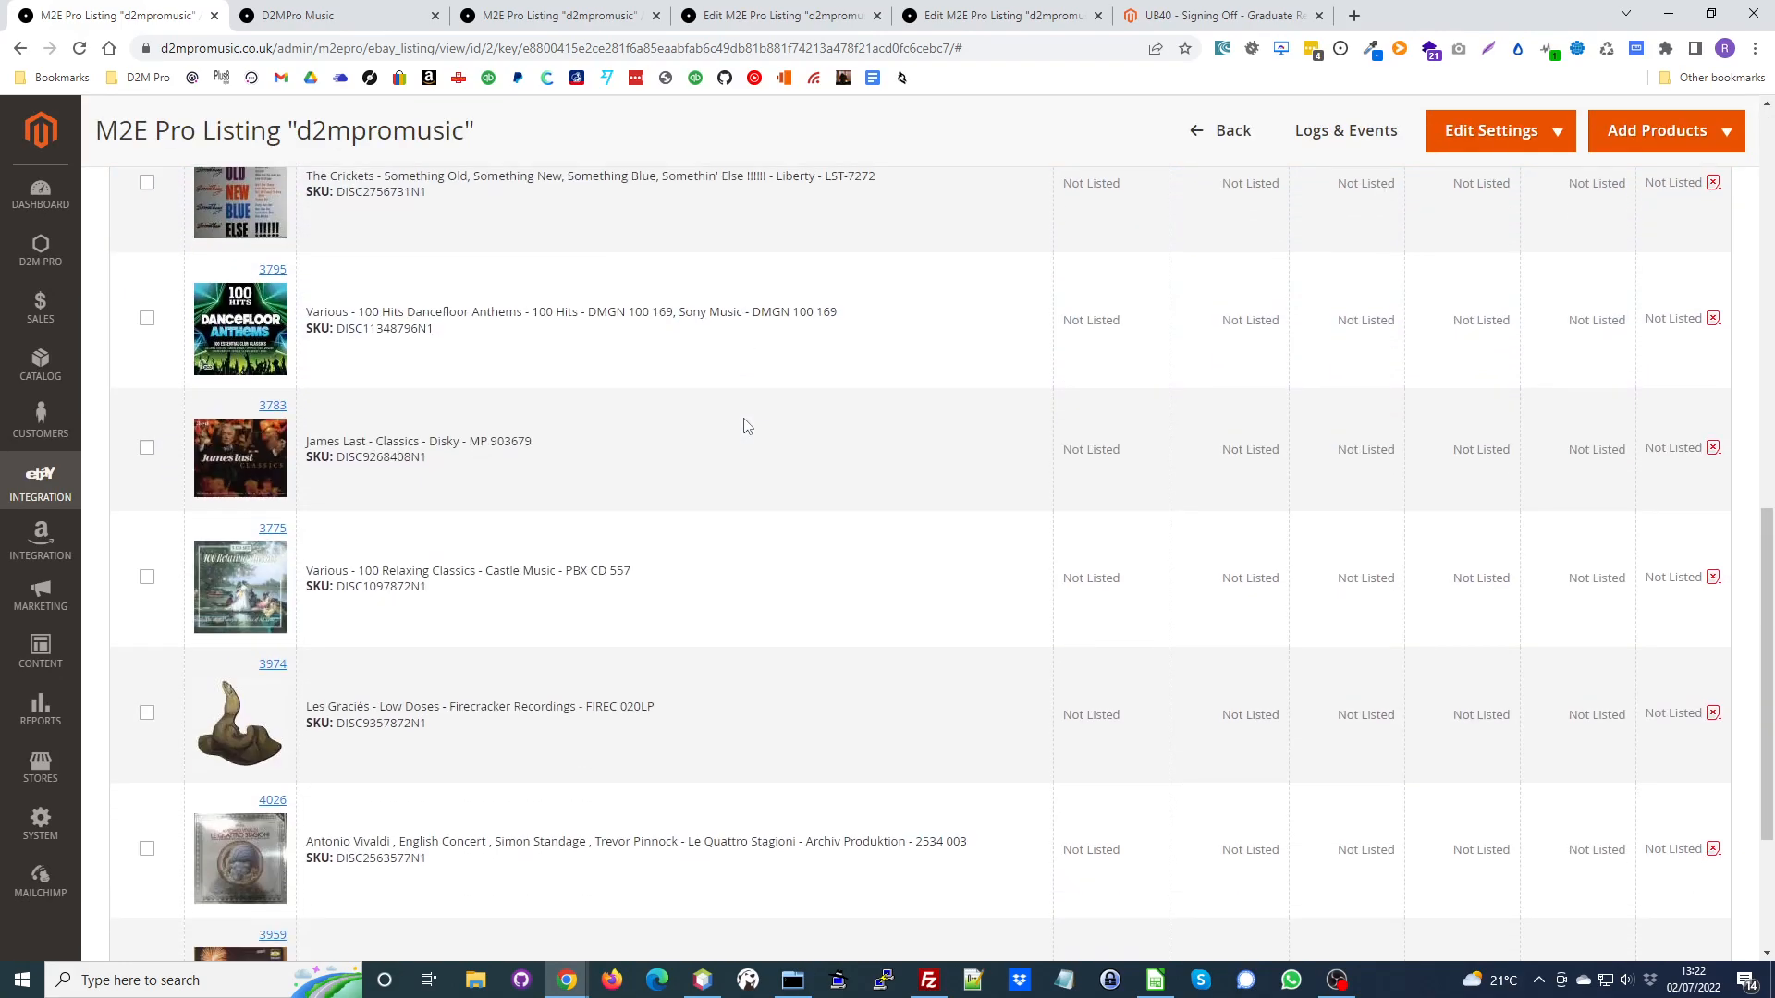
{"action": "scroll", "coordinate": [647, 717], "scroll_direction": "up", "scroll_amount": 15}
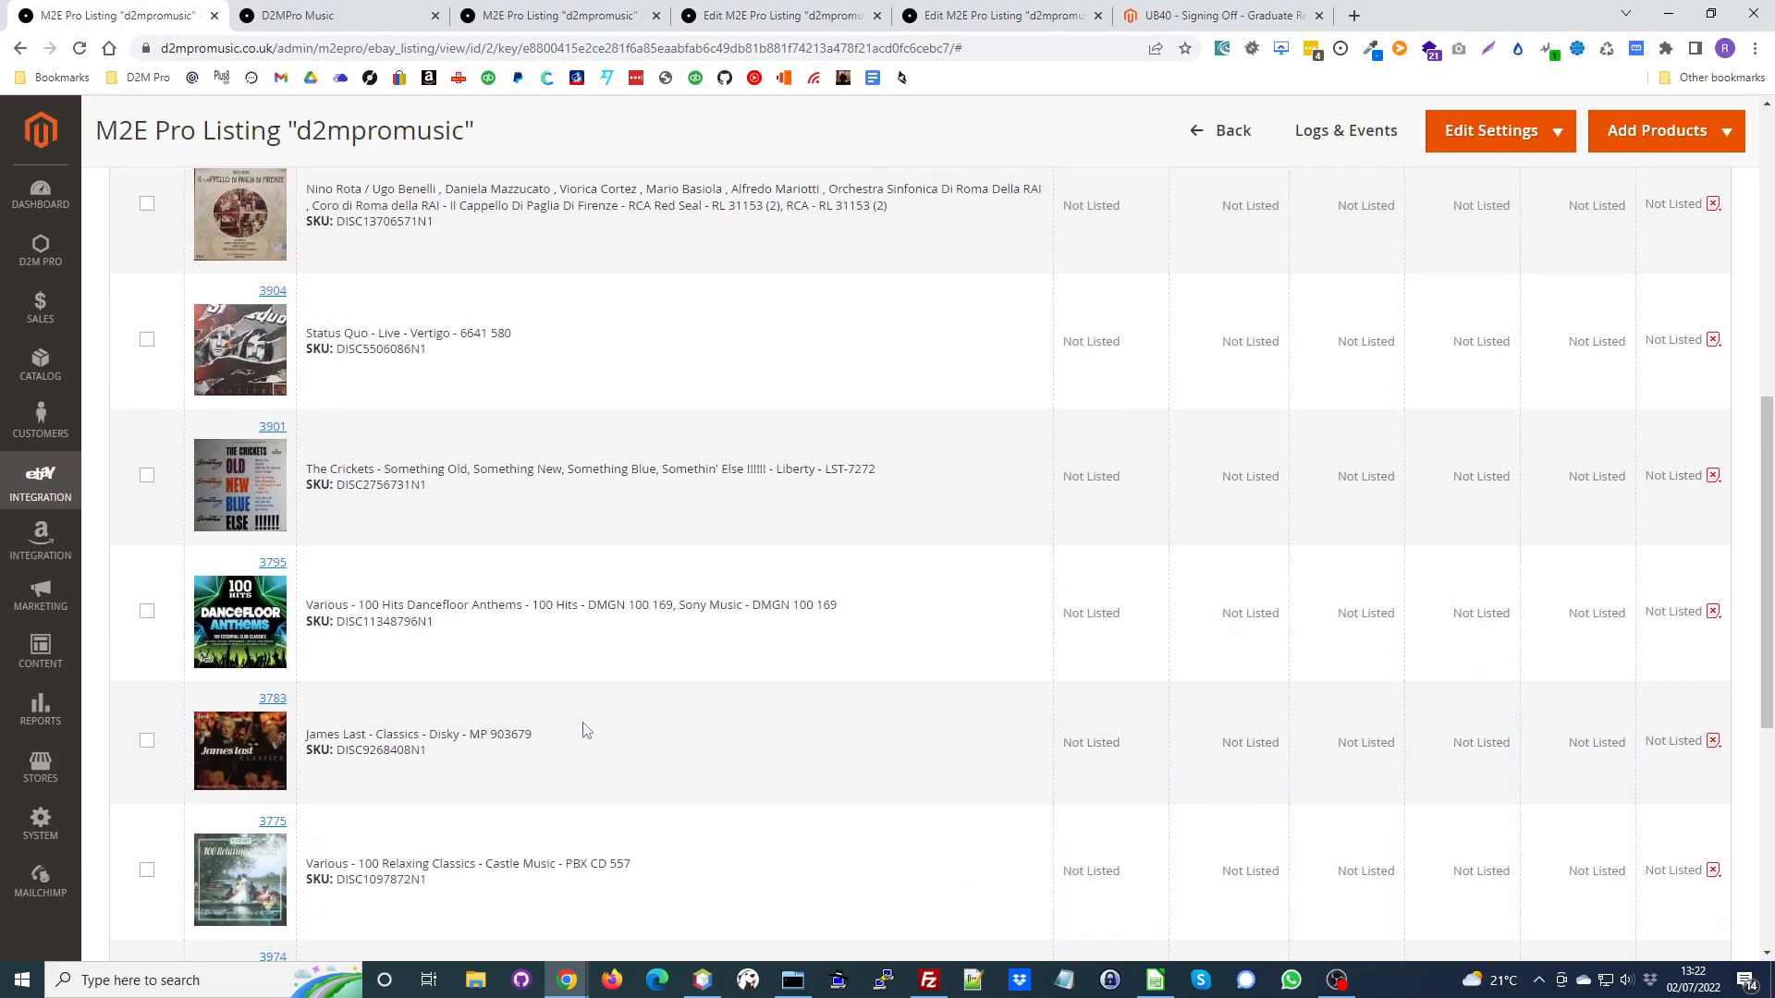
{"action": "left_click", "coordinate": [1706, 710]}
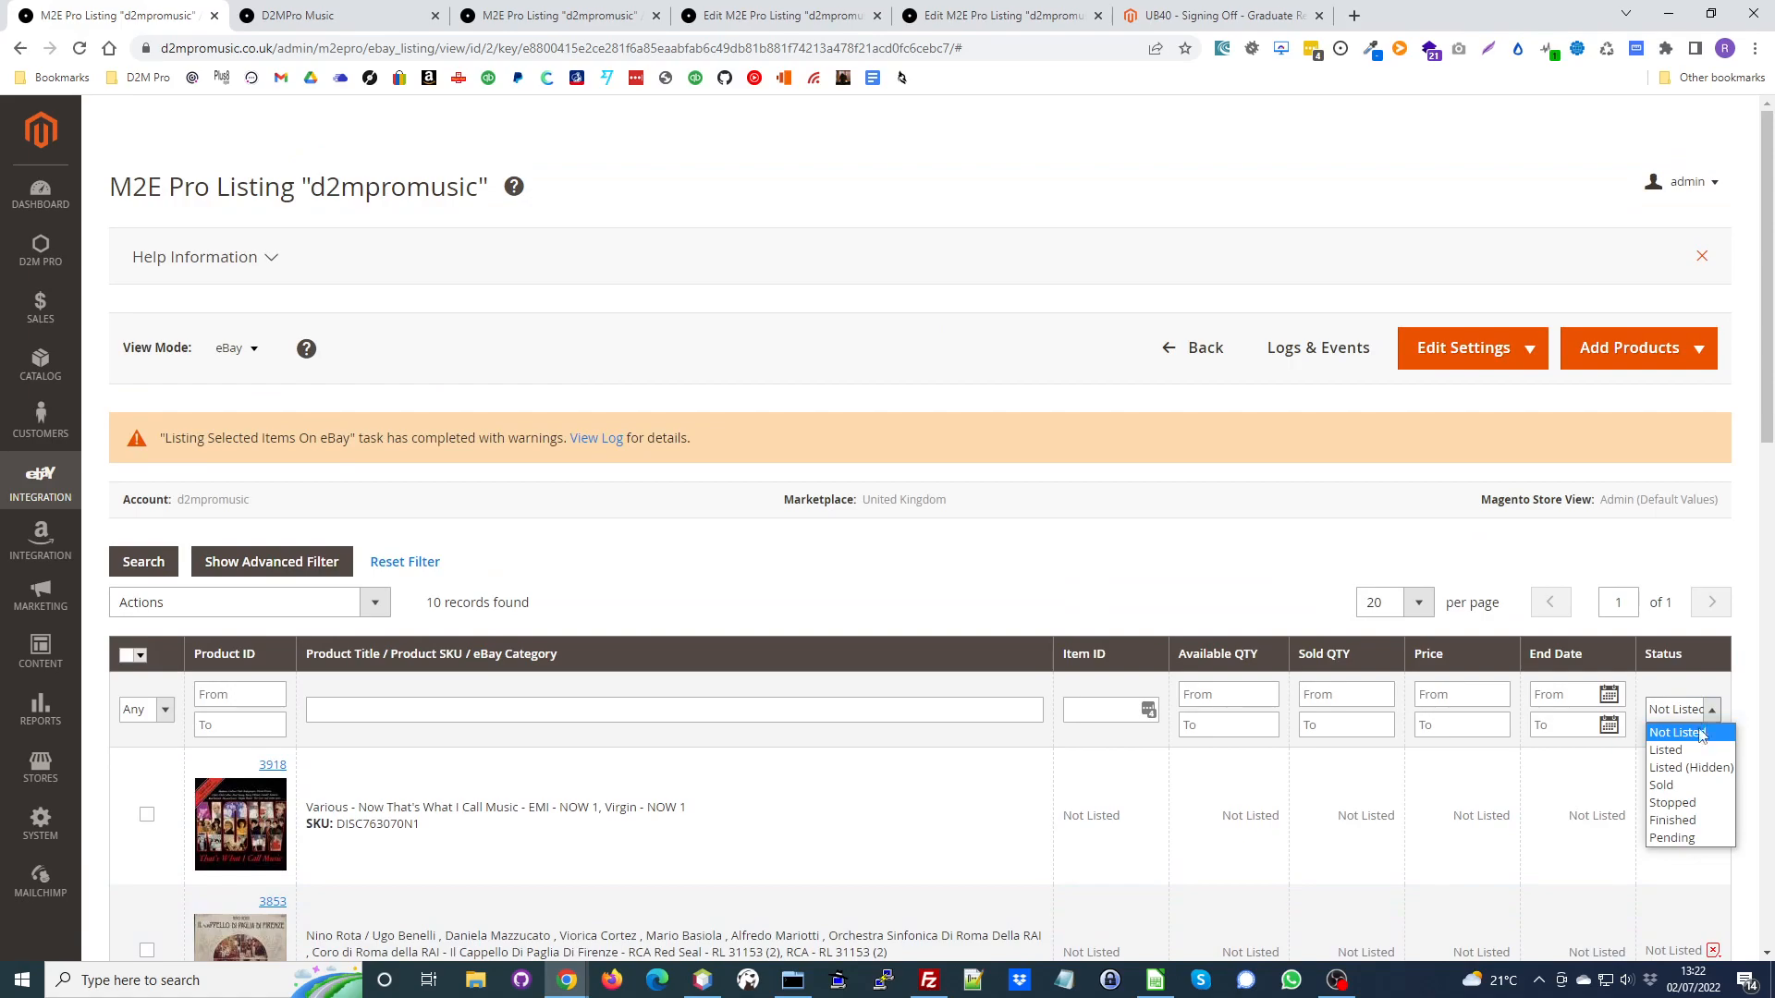
{"action": "left_click", "coordinate": [1693, 751]}
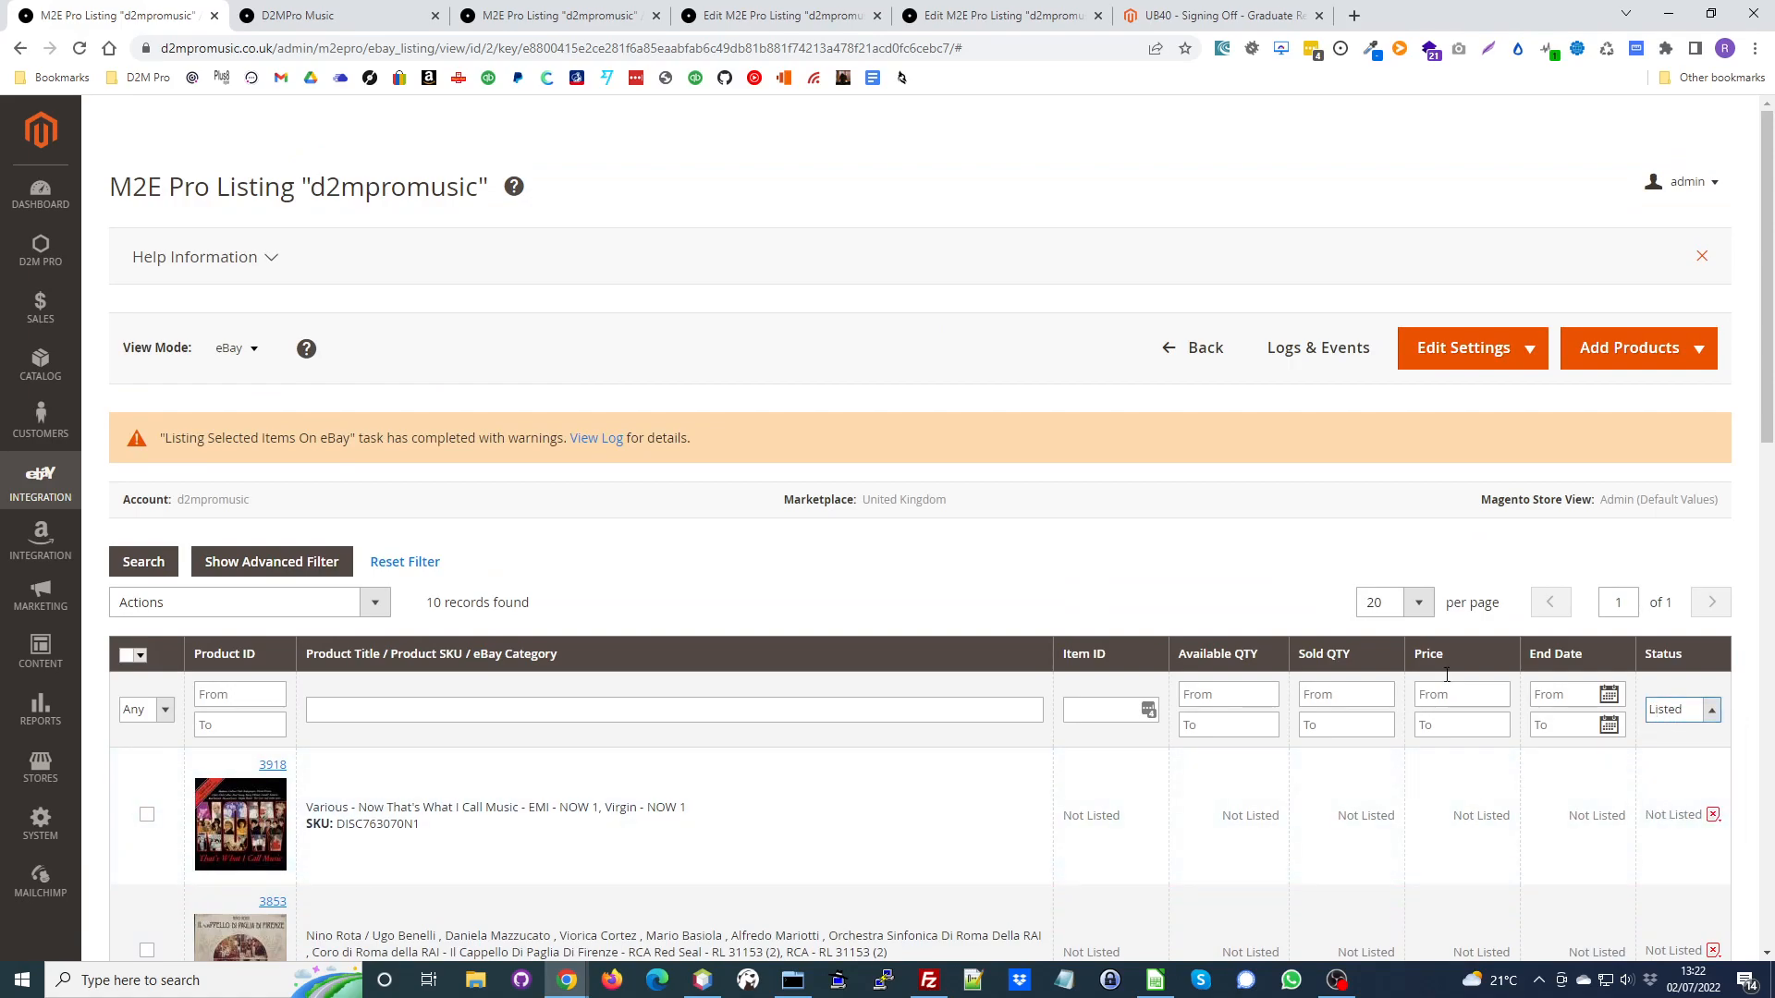
{"action": "left_click", "coordinate": [146, 562]}
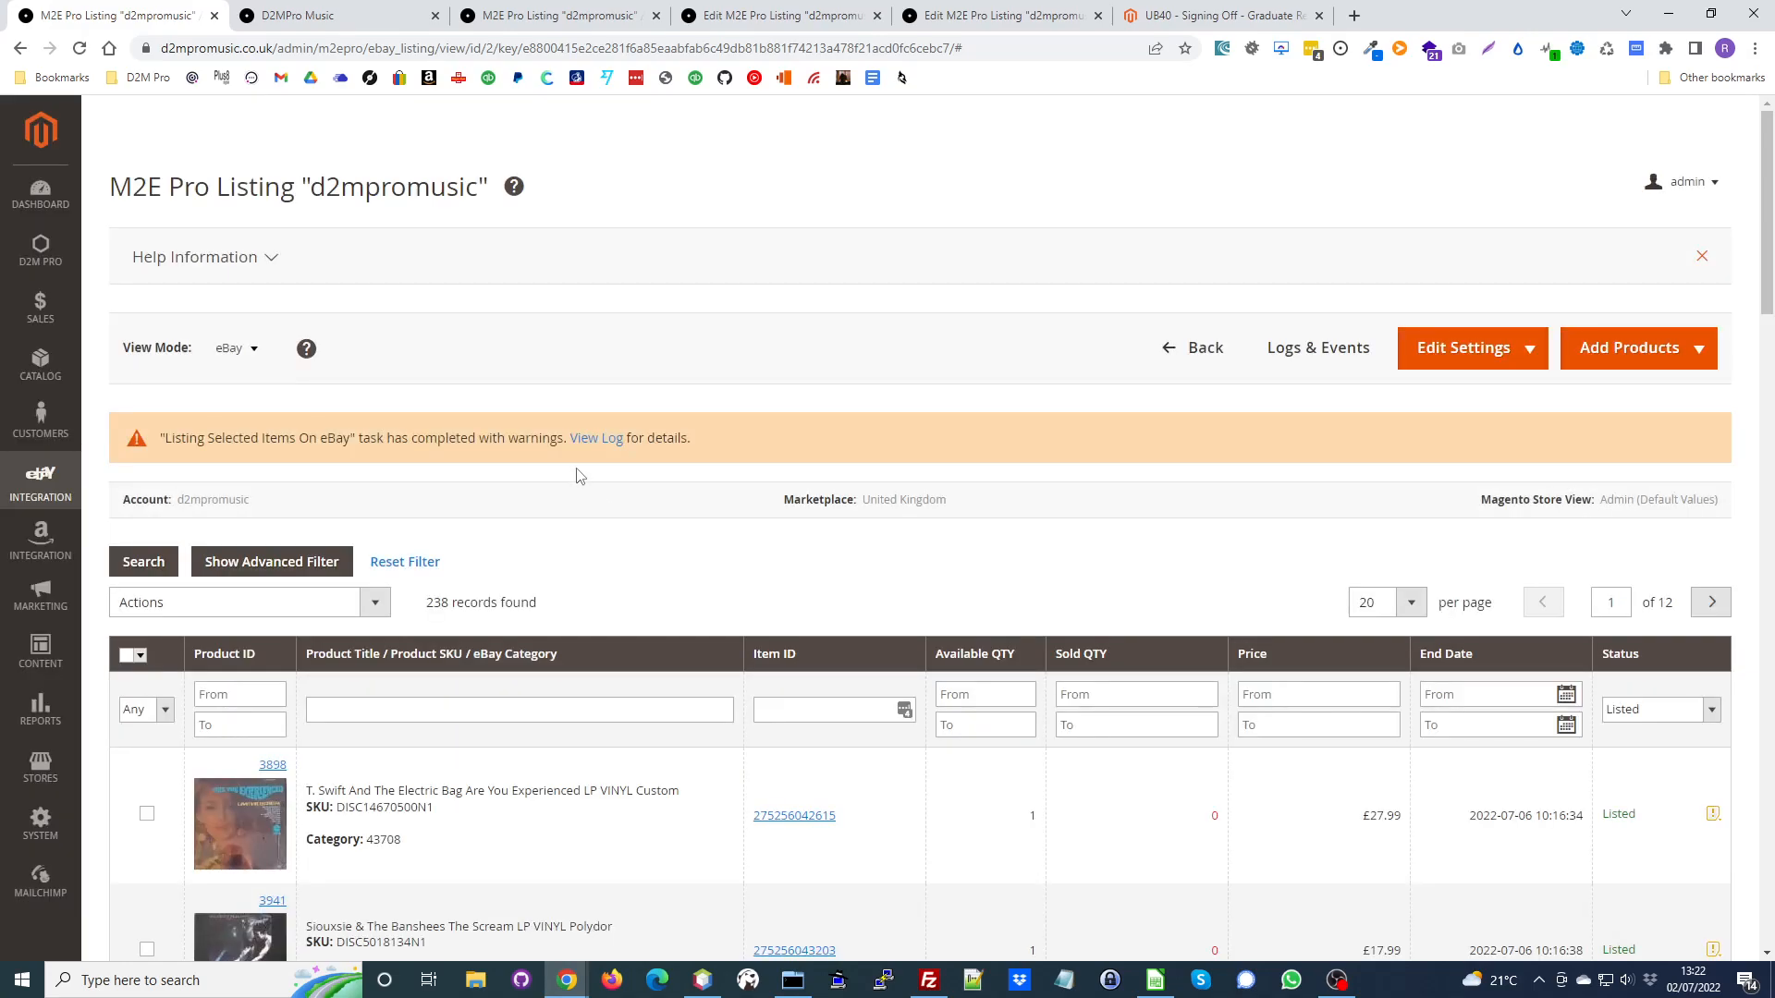
Search the listed products for UB40 and open the listing task's log in a separate browser tab.
{"action": "scroll", "coordinate": [601, 472], "scroll_direction": "down", "scroll_amount": 12}
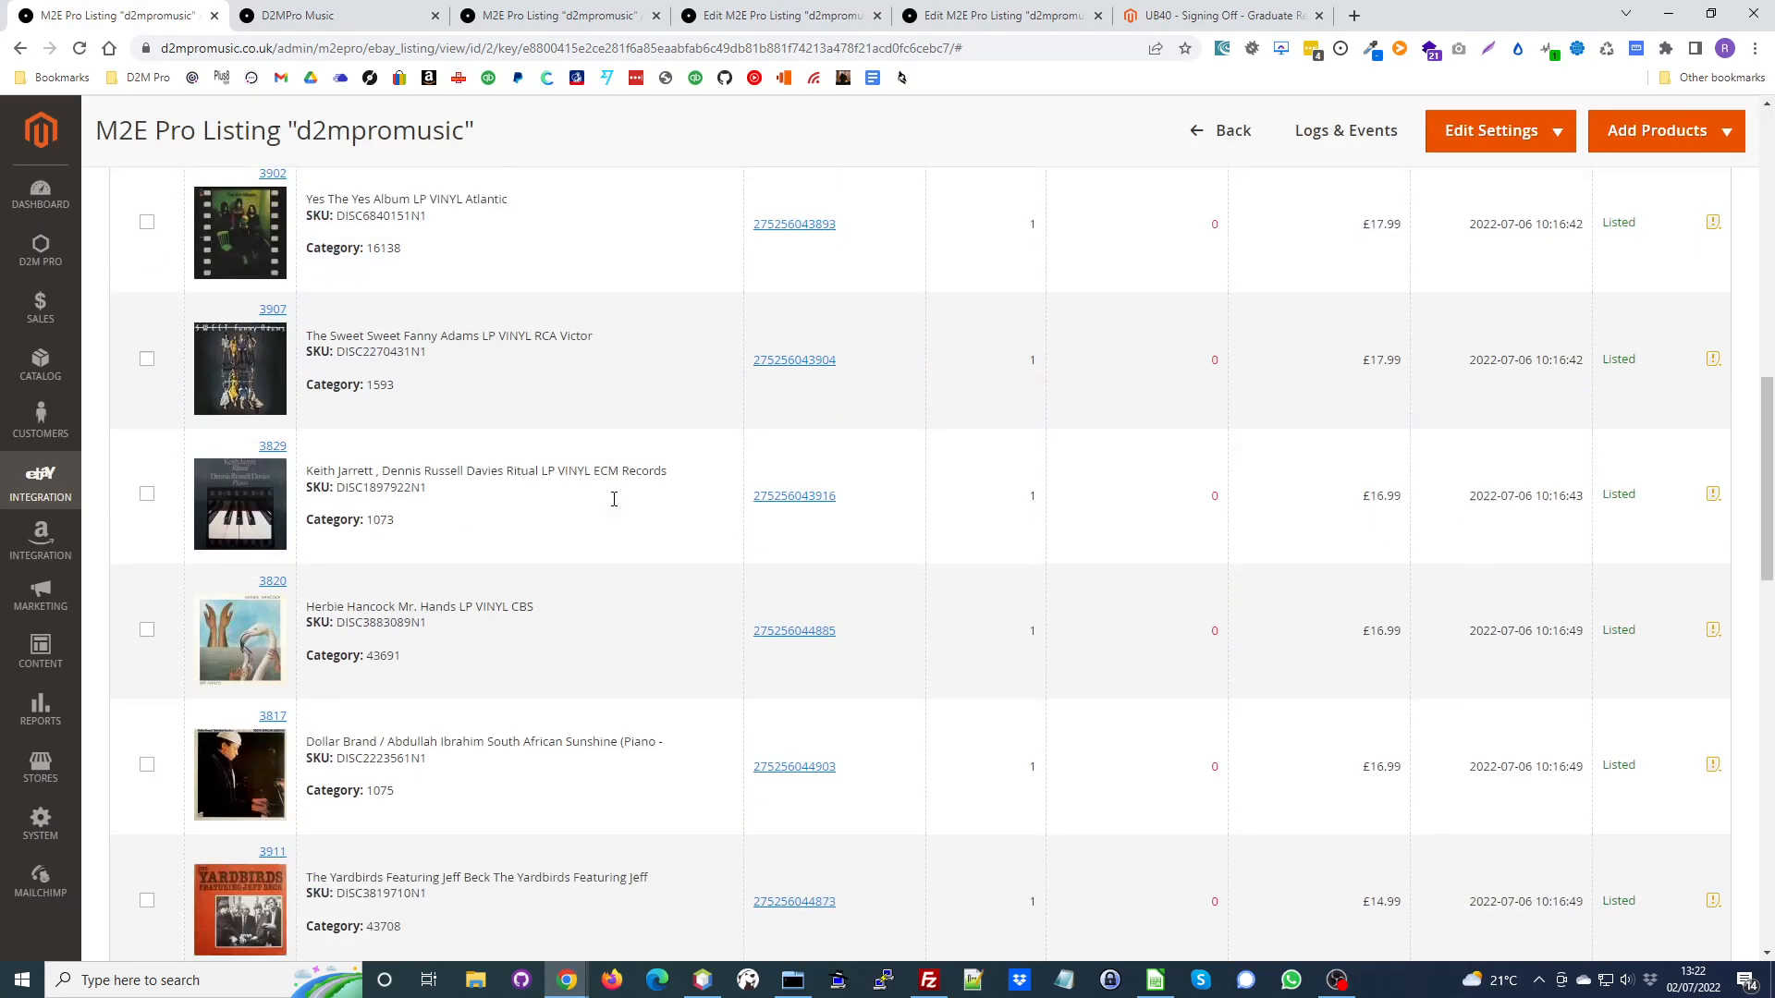
{"action": "scroll", "coordinate": [613, 507], "scroll_direction": "down", "scroll_amount": 10}
{"action": "scroll", "coordinate": [625, 518], "scroll_direction": "up", "scroll_amount": 18}
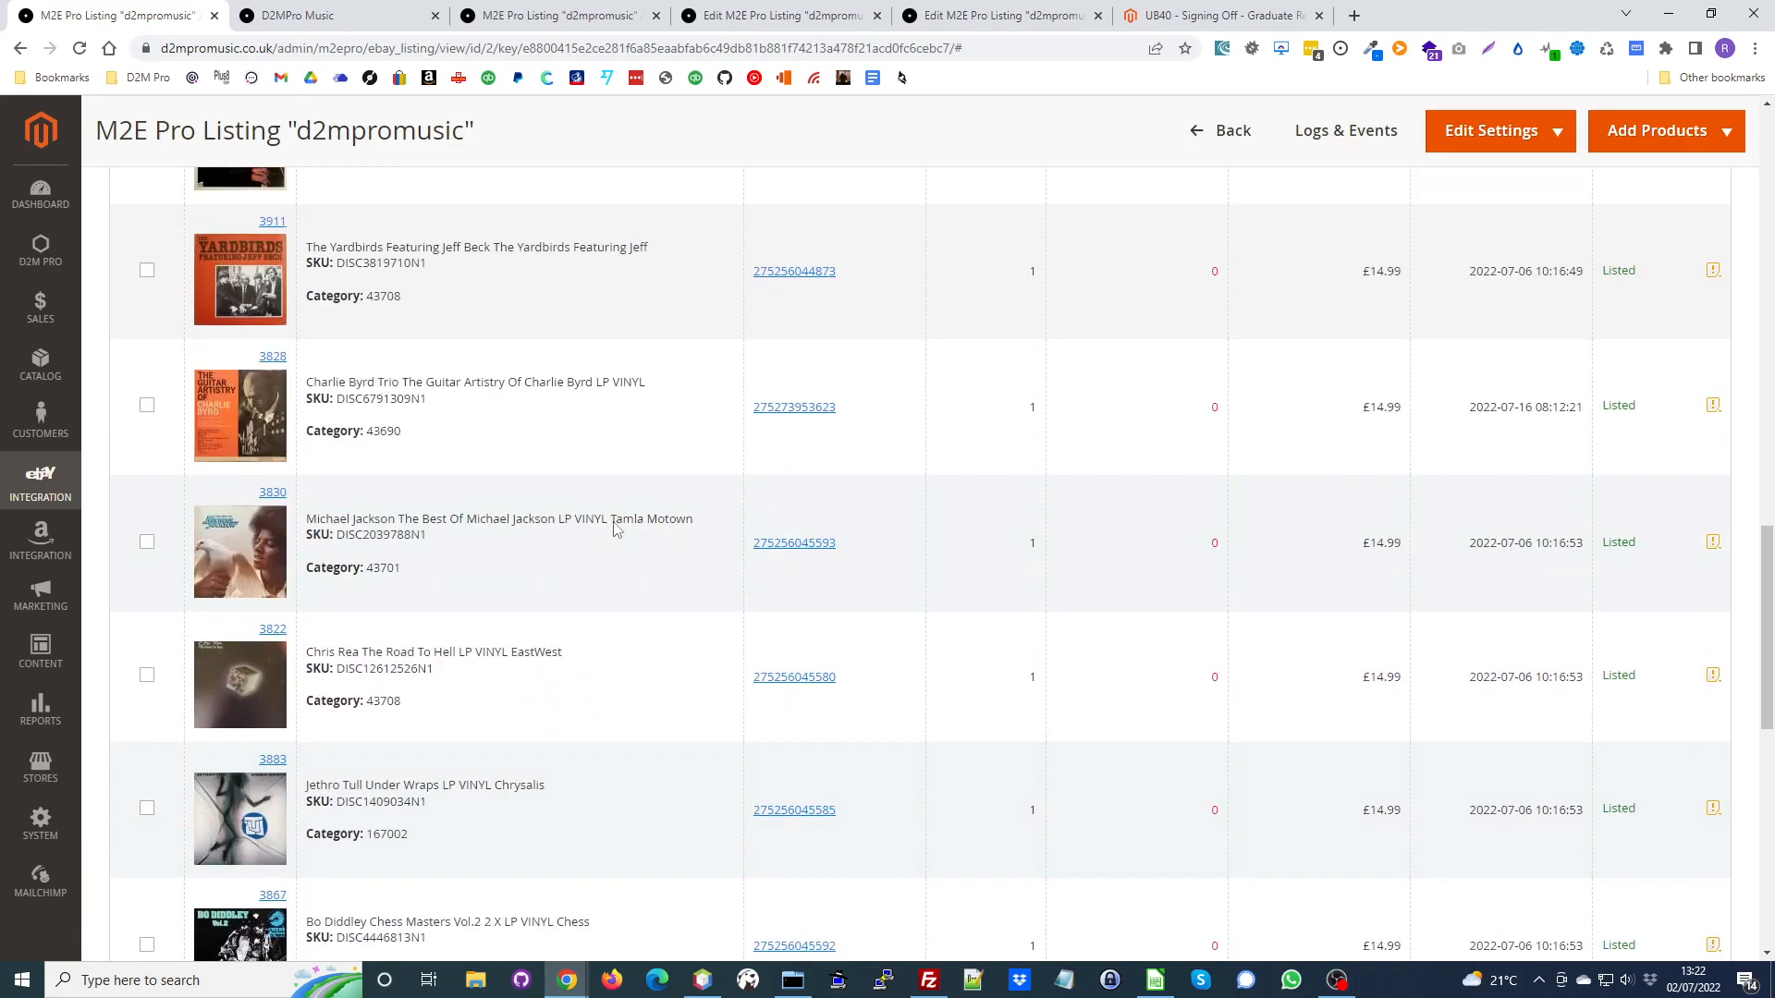
{"action": "scroll", "coordinate": [620, 552], "scroll_direction": "up", "scroll_amount": 10}
{"action": "left_click", "coordinate": [425, 709]}
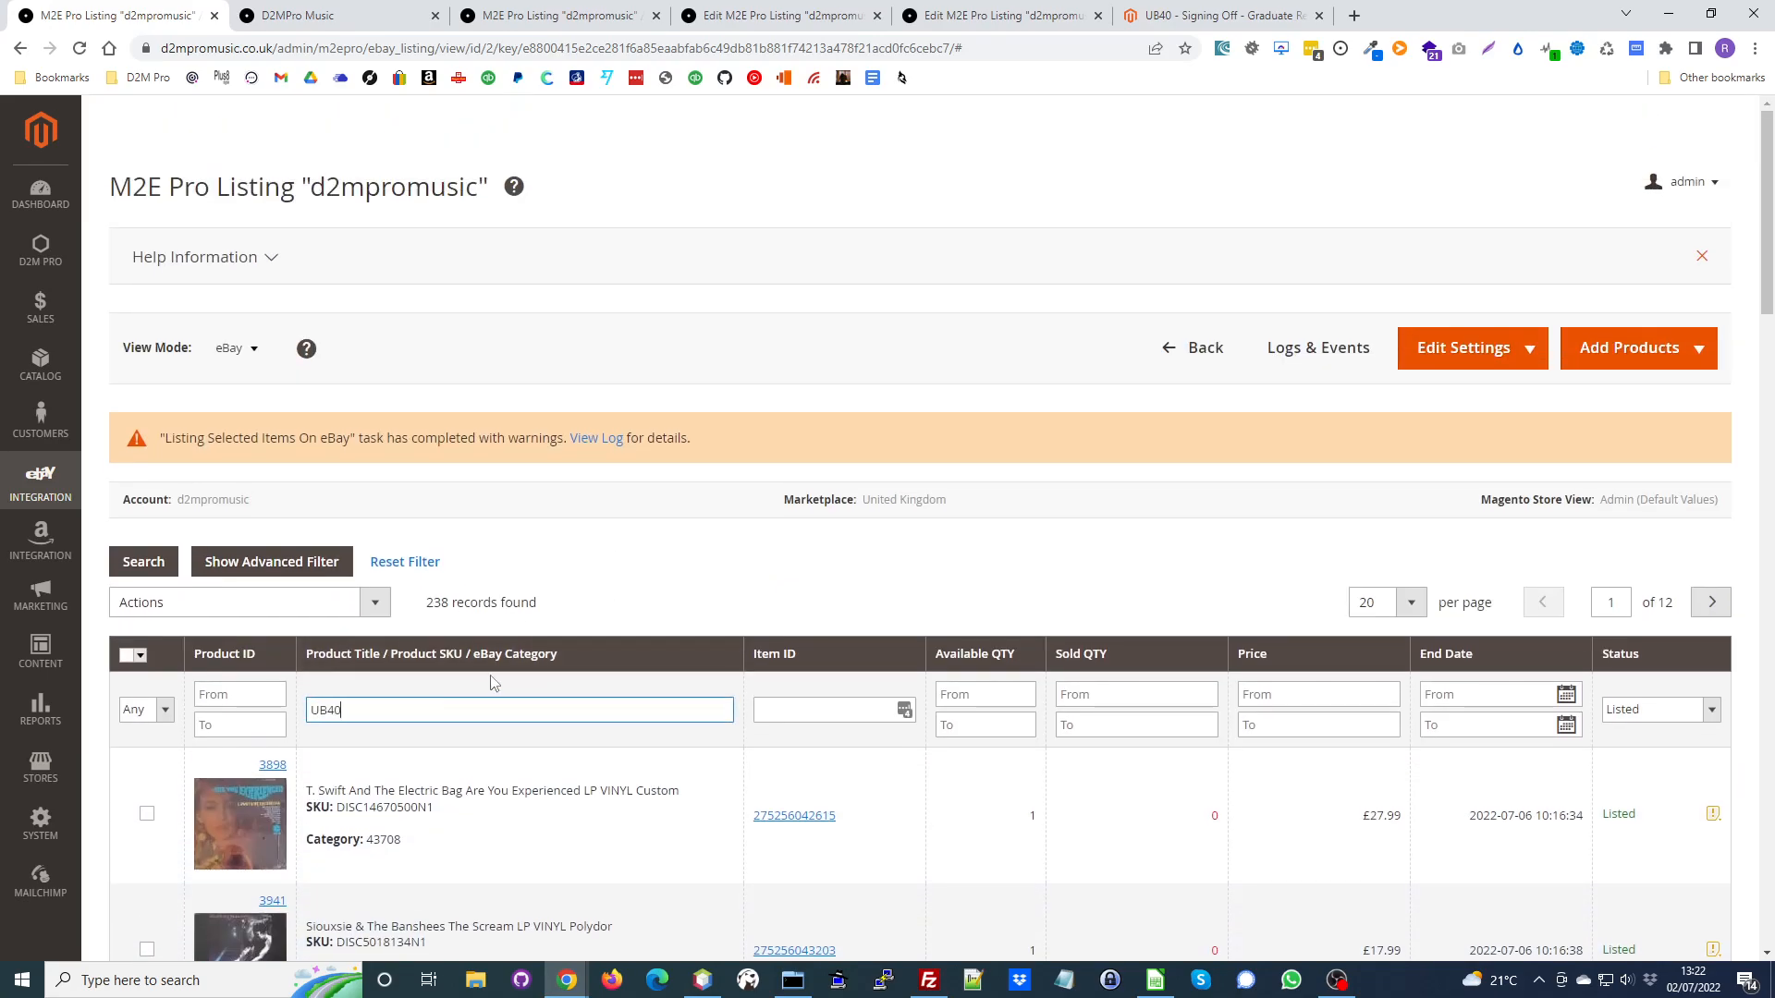
{"action": "middle_click", "coordinate": [598, 439]}
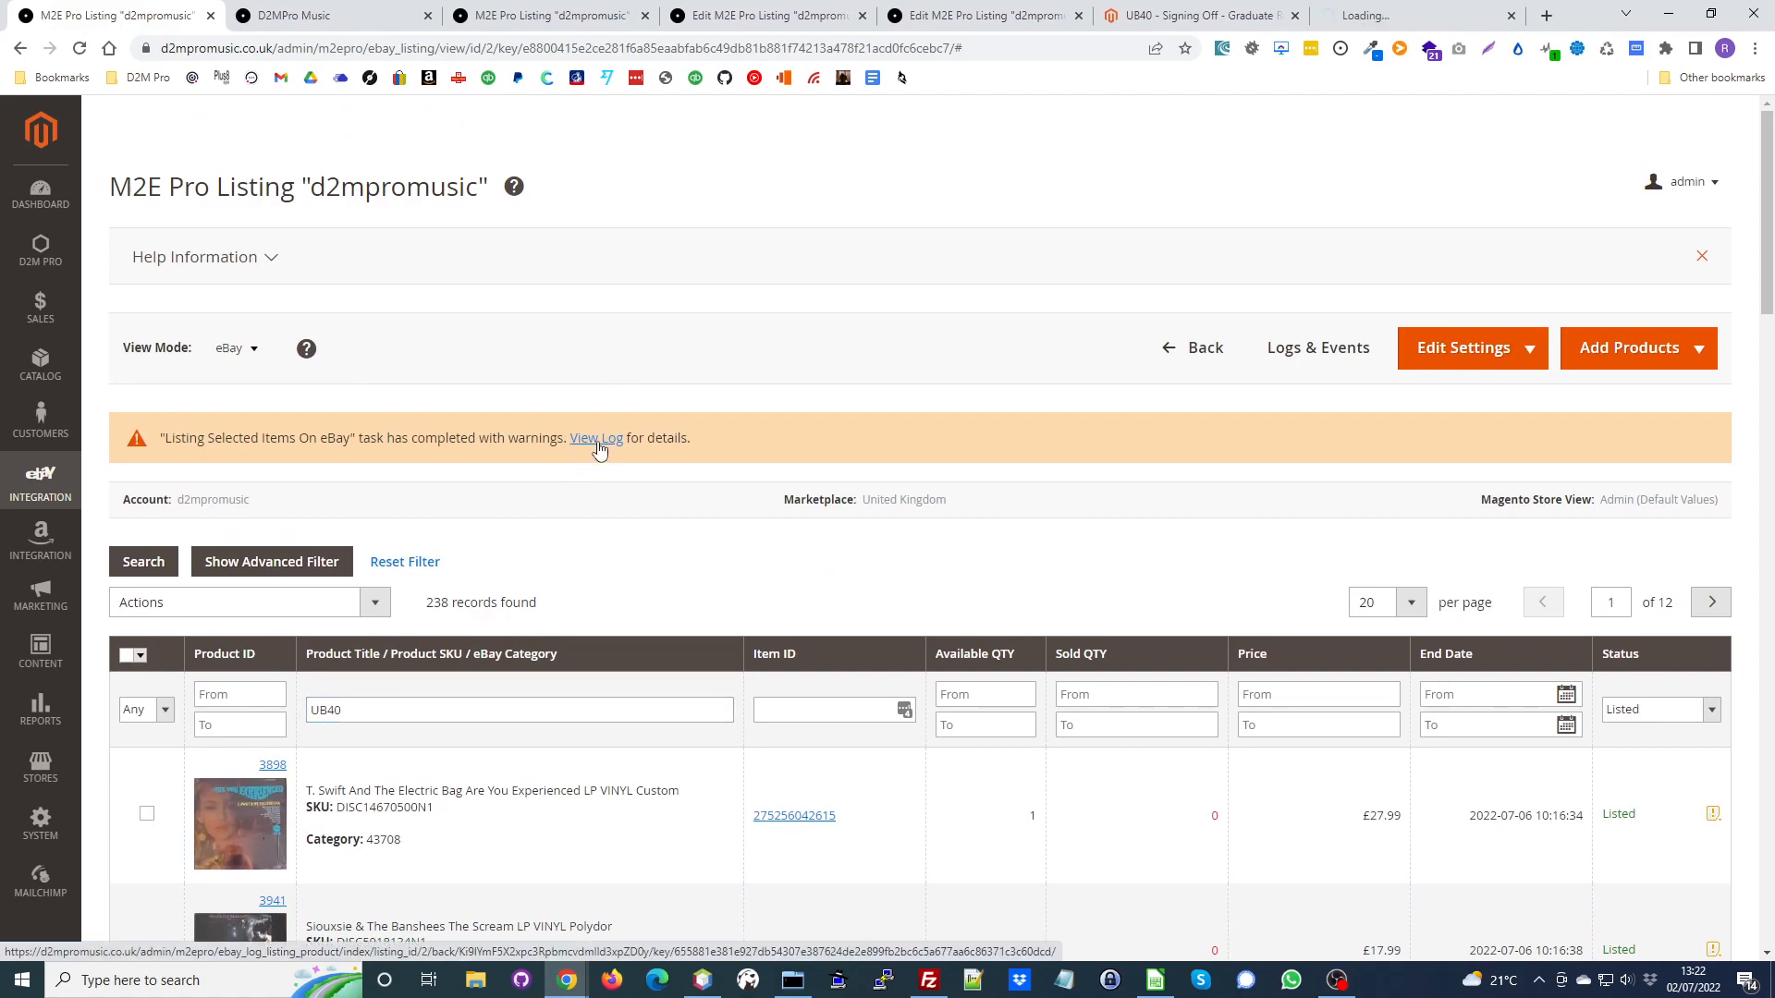
{"action": "left_click", "coordinate": [140, 563]}
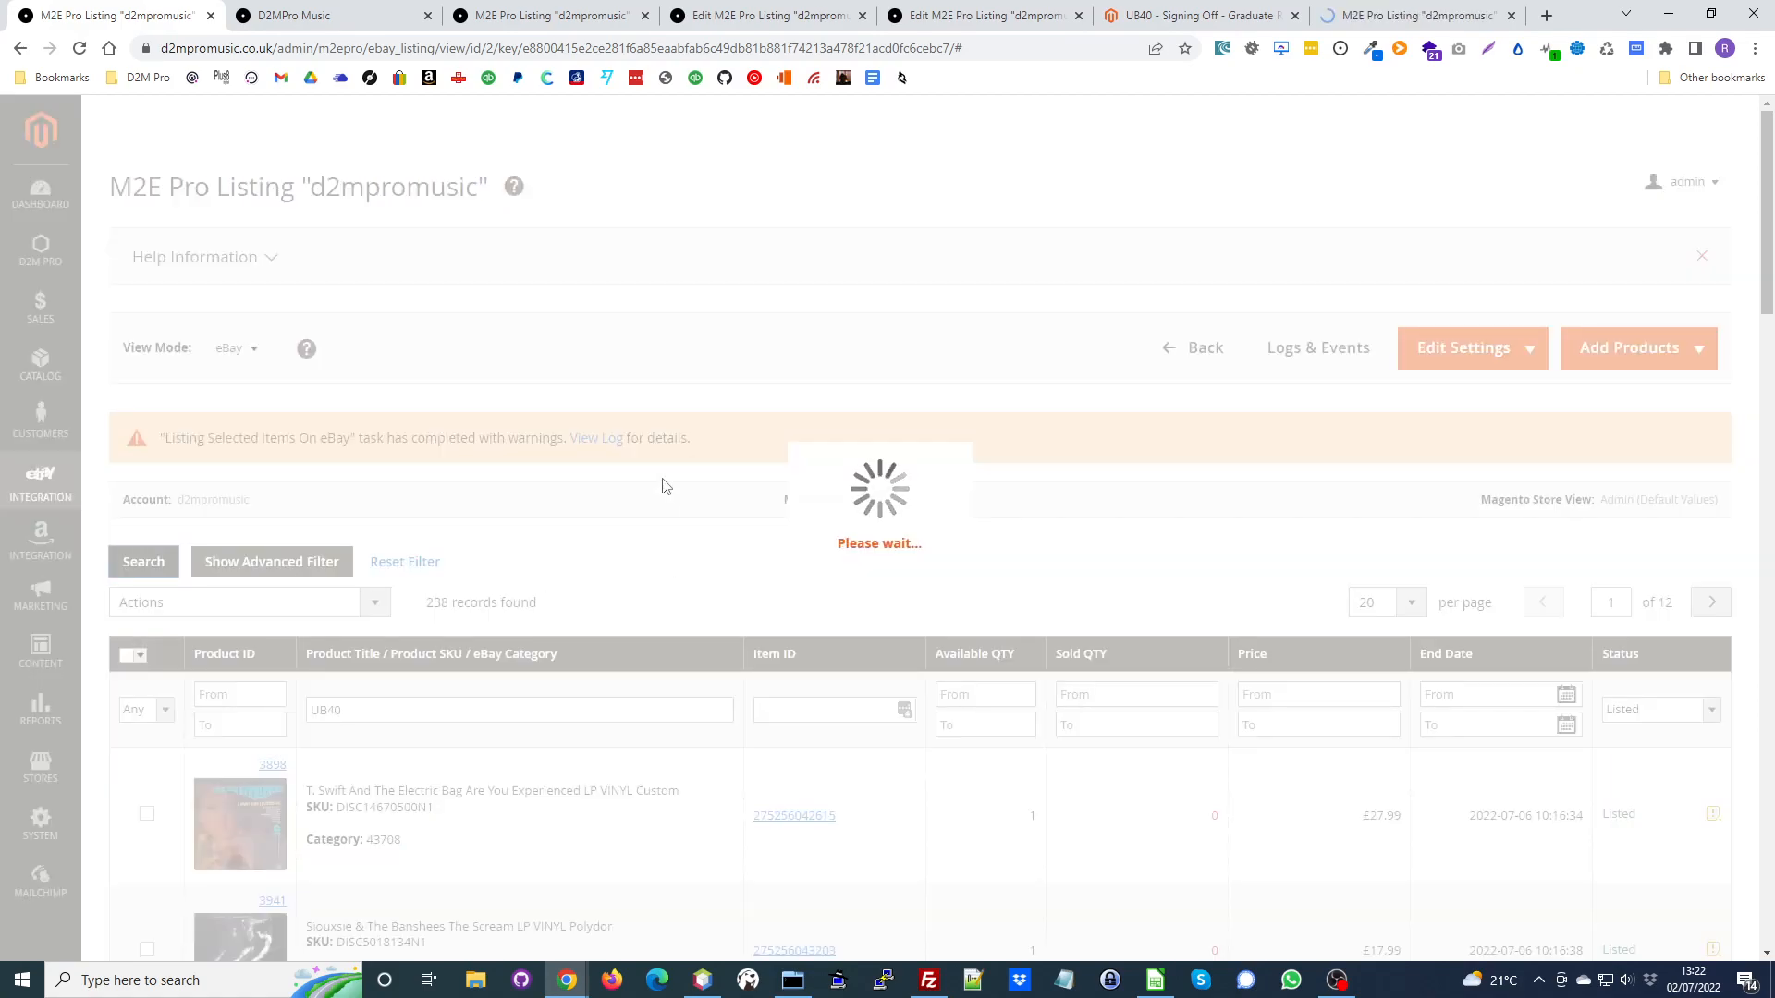
Examine the listing log's success and warning messages for the UB40 - Signing Off product.
{"action": "left_click", "coordinate": [1406, 11]}
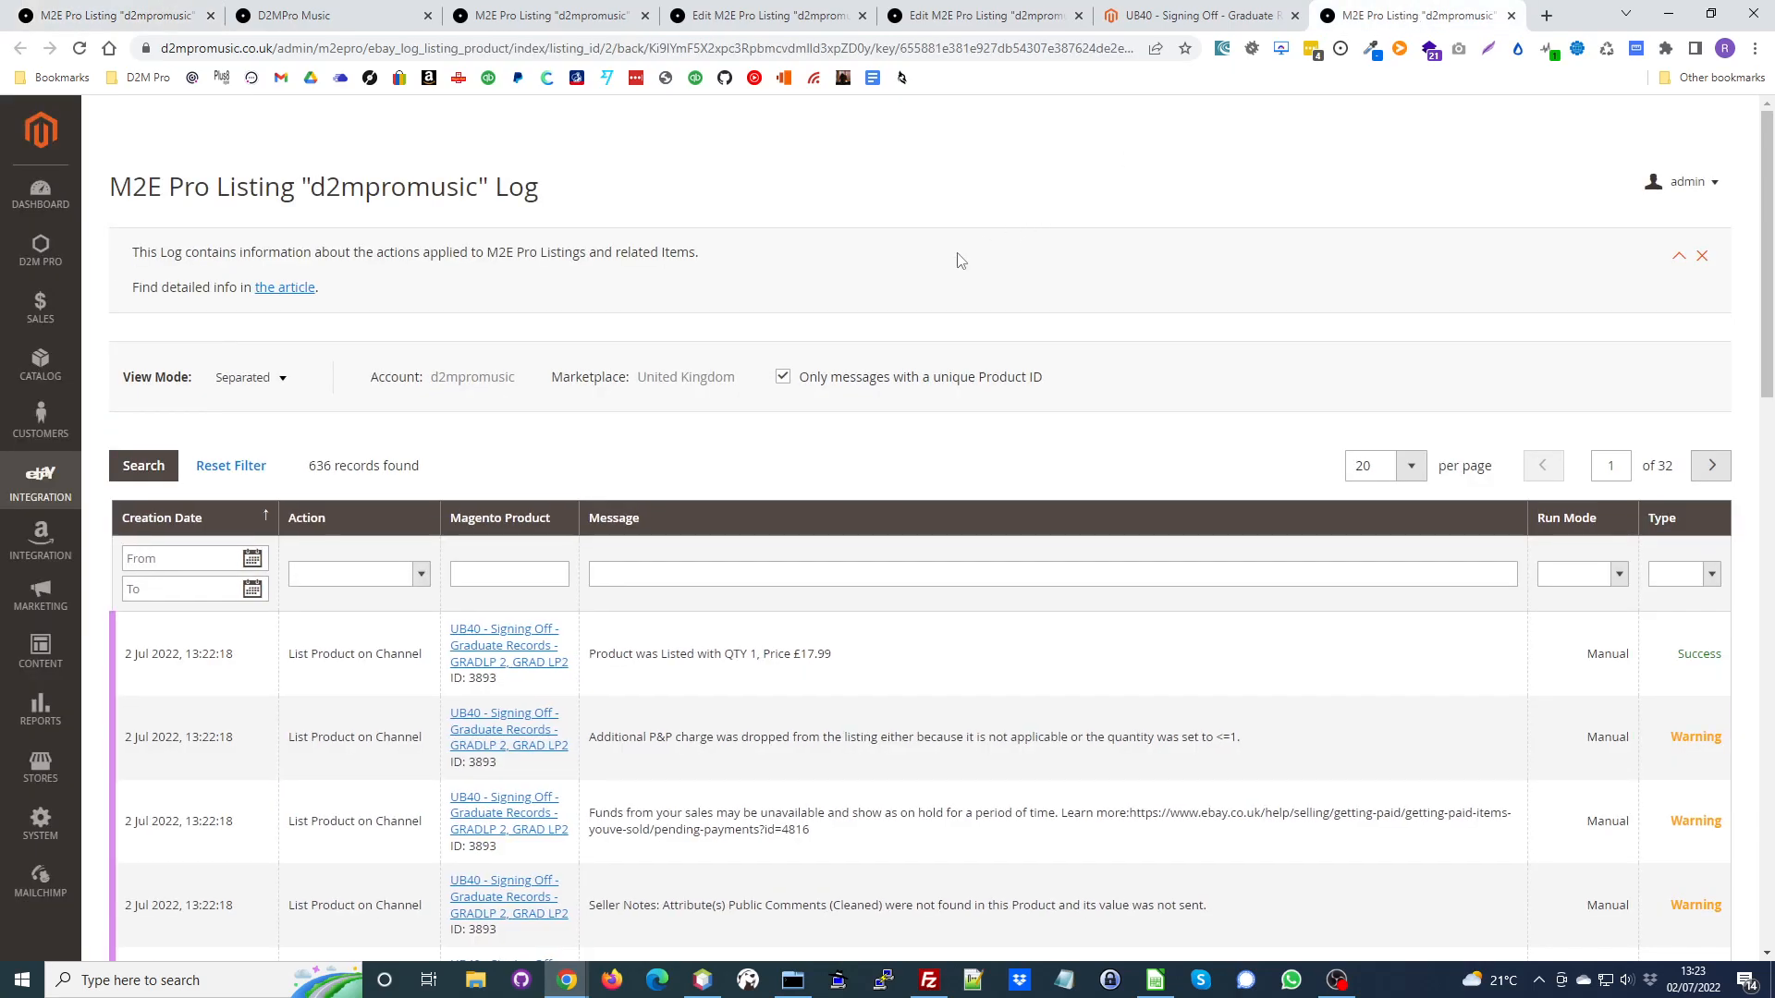
{"action": "scroll", "coordinate": [940, 269], "scroll_direction": "down", "scroll_amount": 2}
{"action": "left_click_drag", "start_coordinate": [616, 470], "coordinate": [840, 474]}
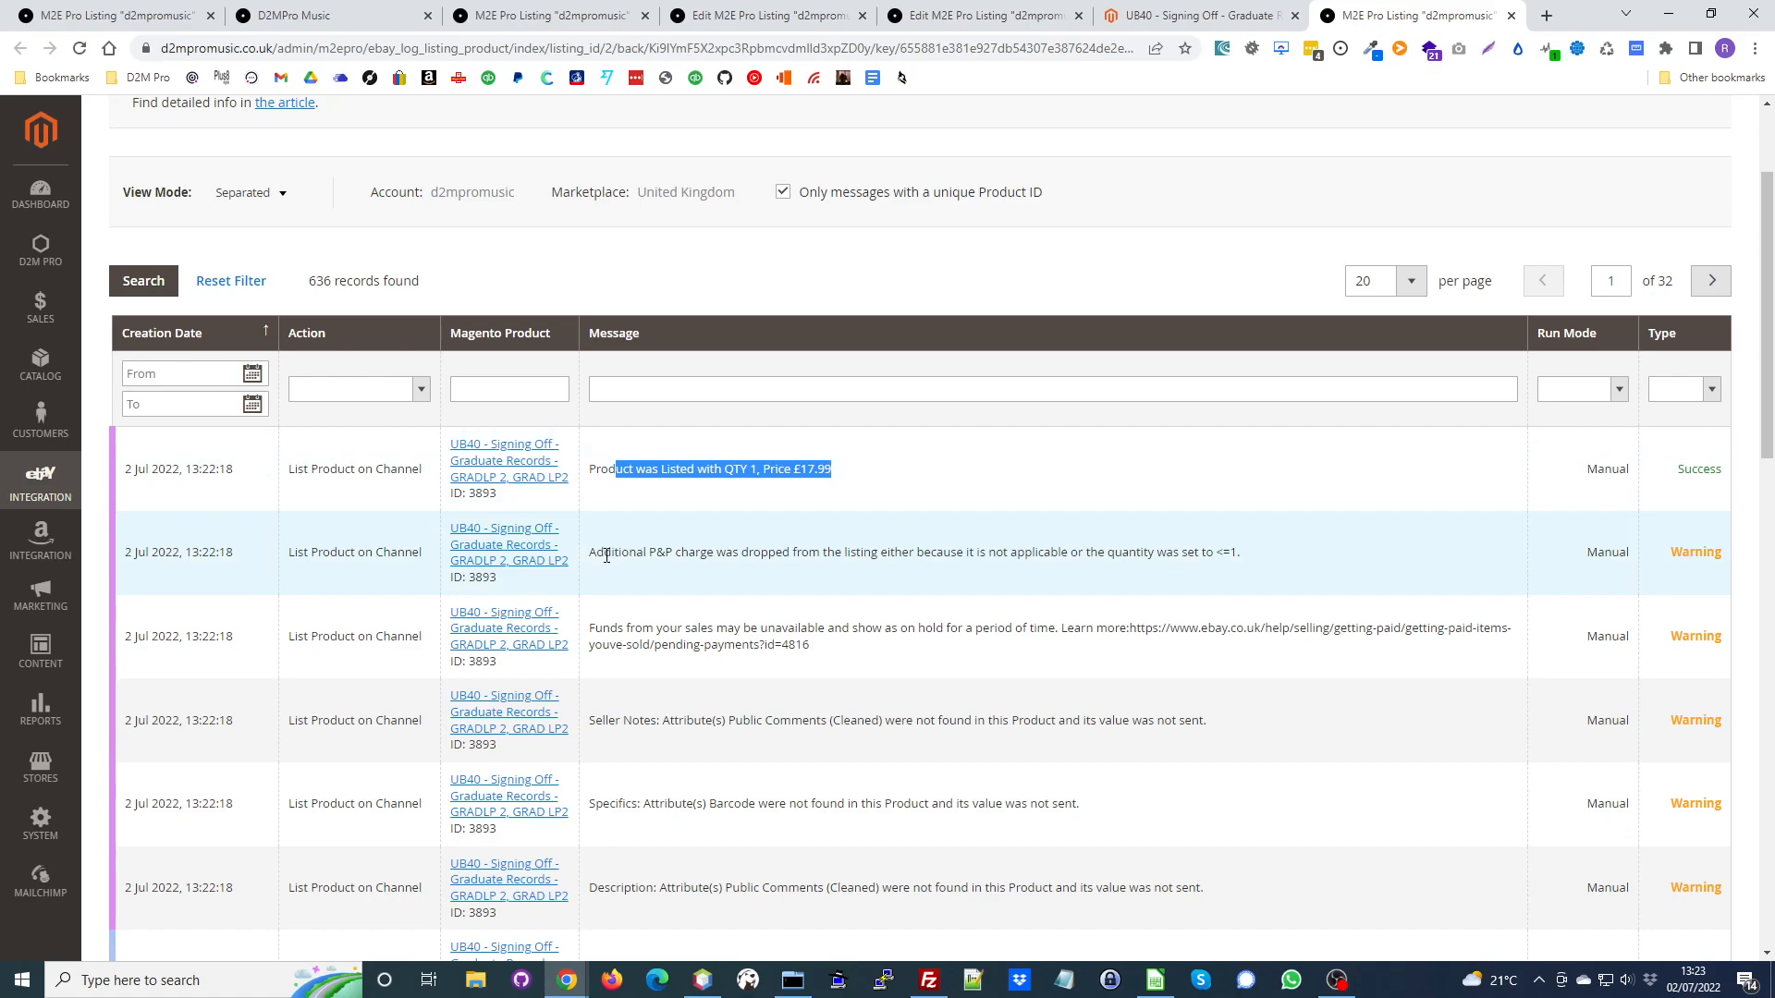
{"action": "left_click_drag", "start_coordinate": [604, 555], "coordinate": [814, 558]}
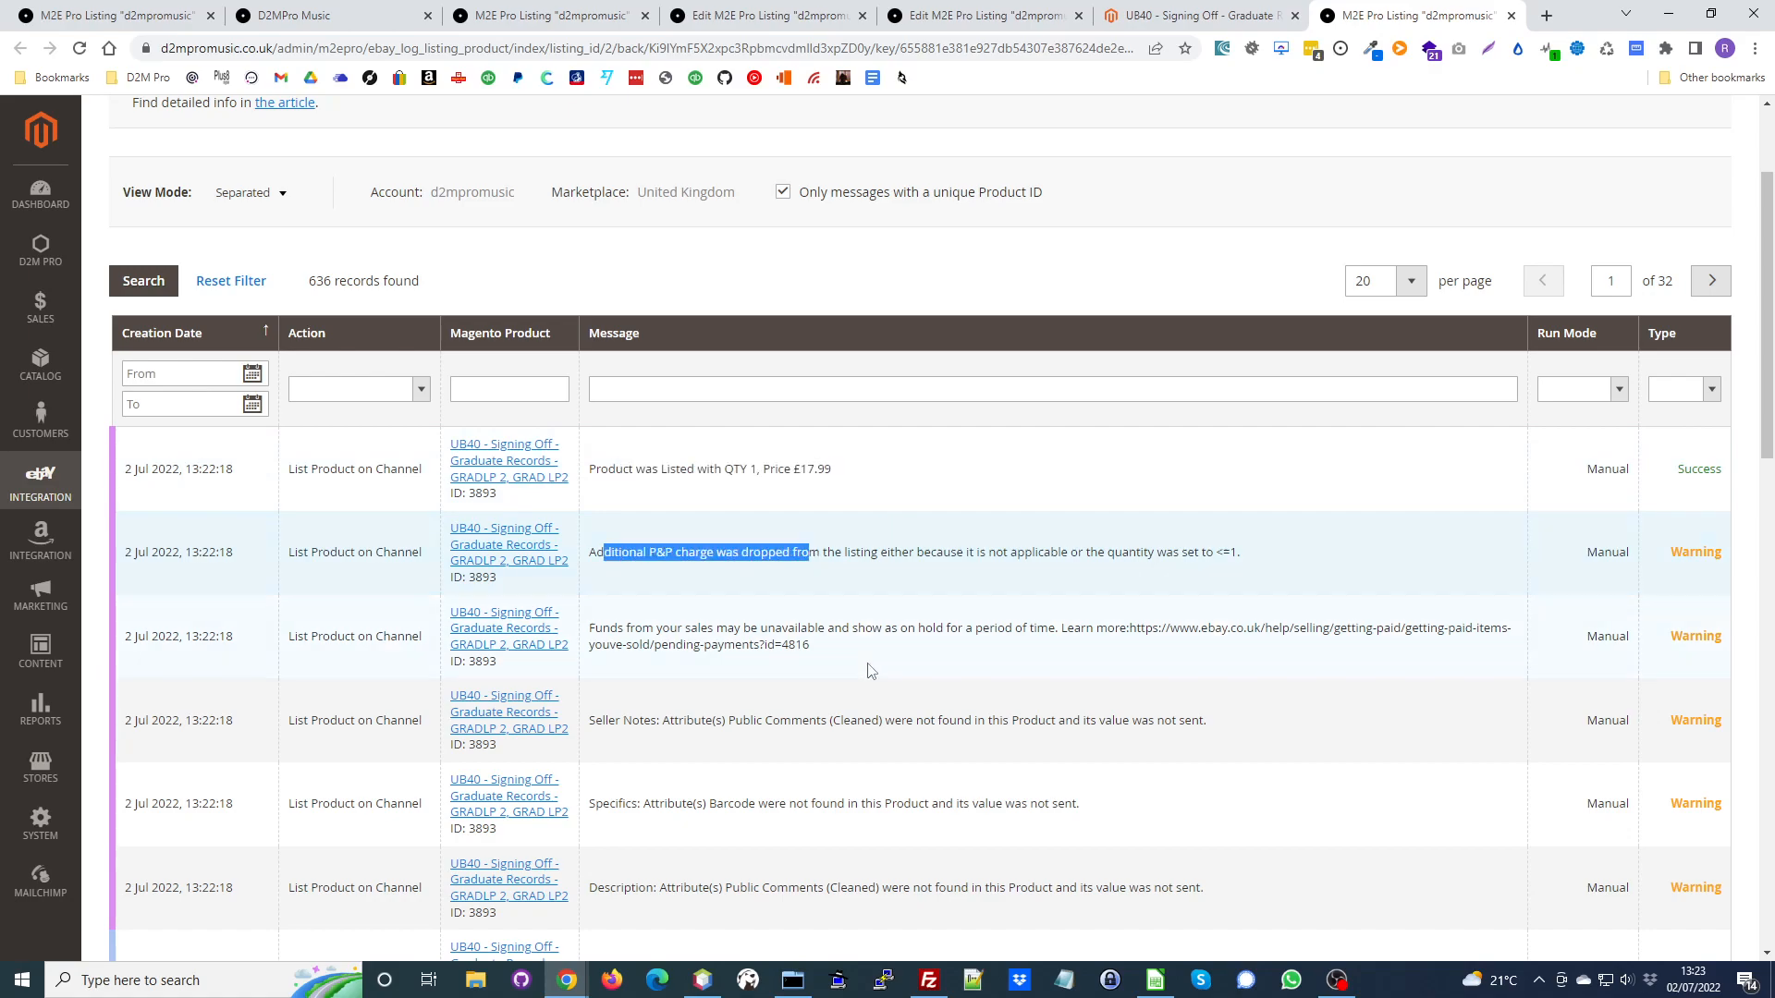
{"action": "scroll", "coordinate": [860, 659], "scroll_direction": "down", "scroll_amount": 2}
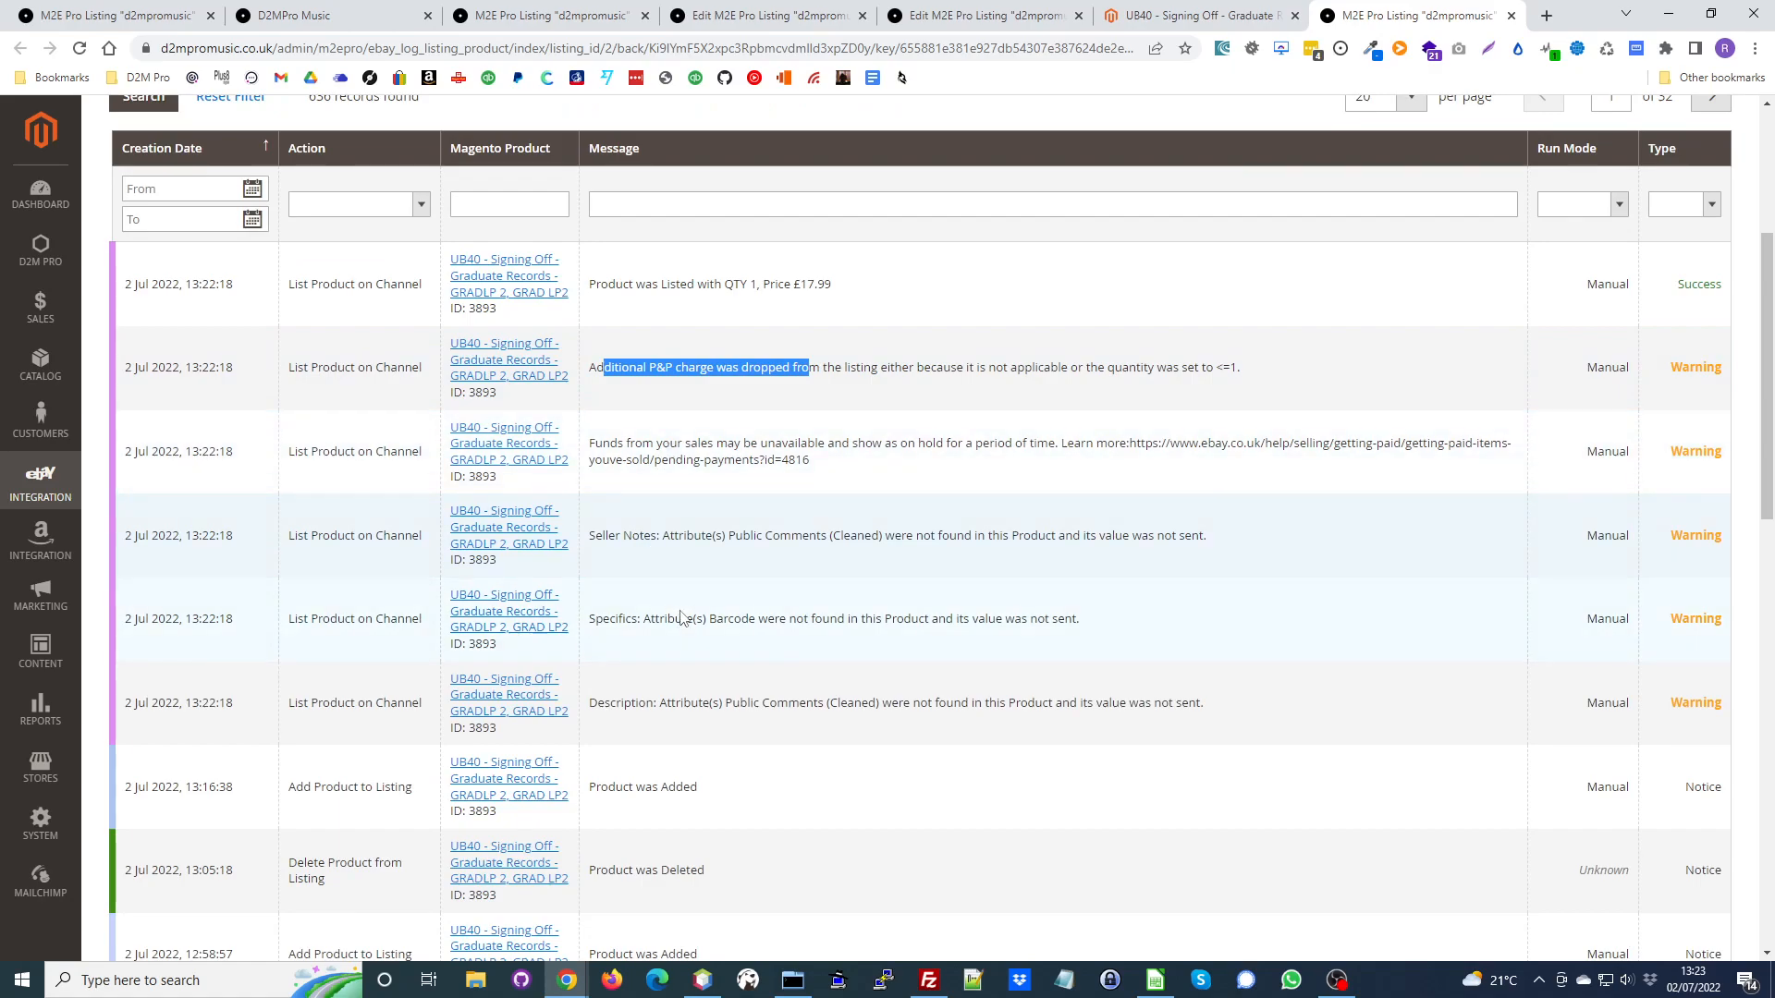
{"action": "left_click_drag", "start_coordinate": [659, 619], "coordinate": [828, 625]}
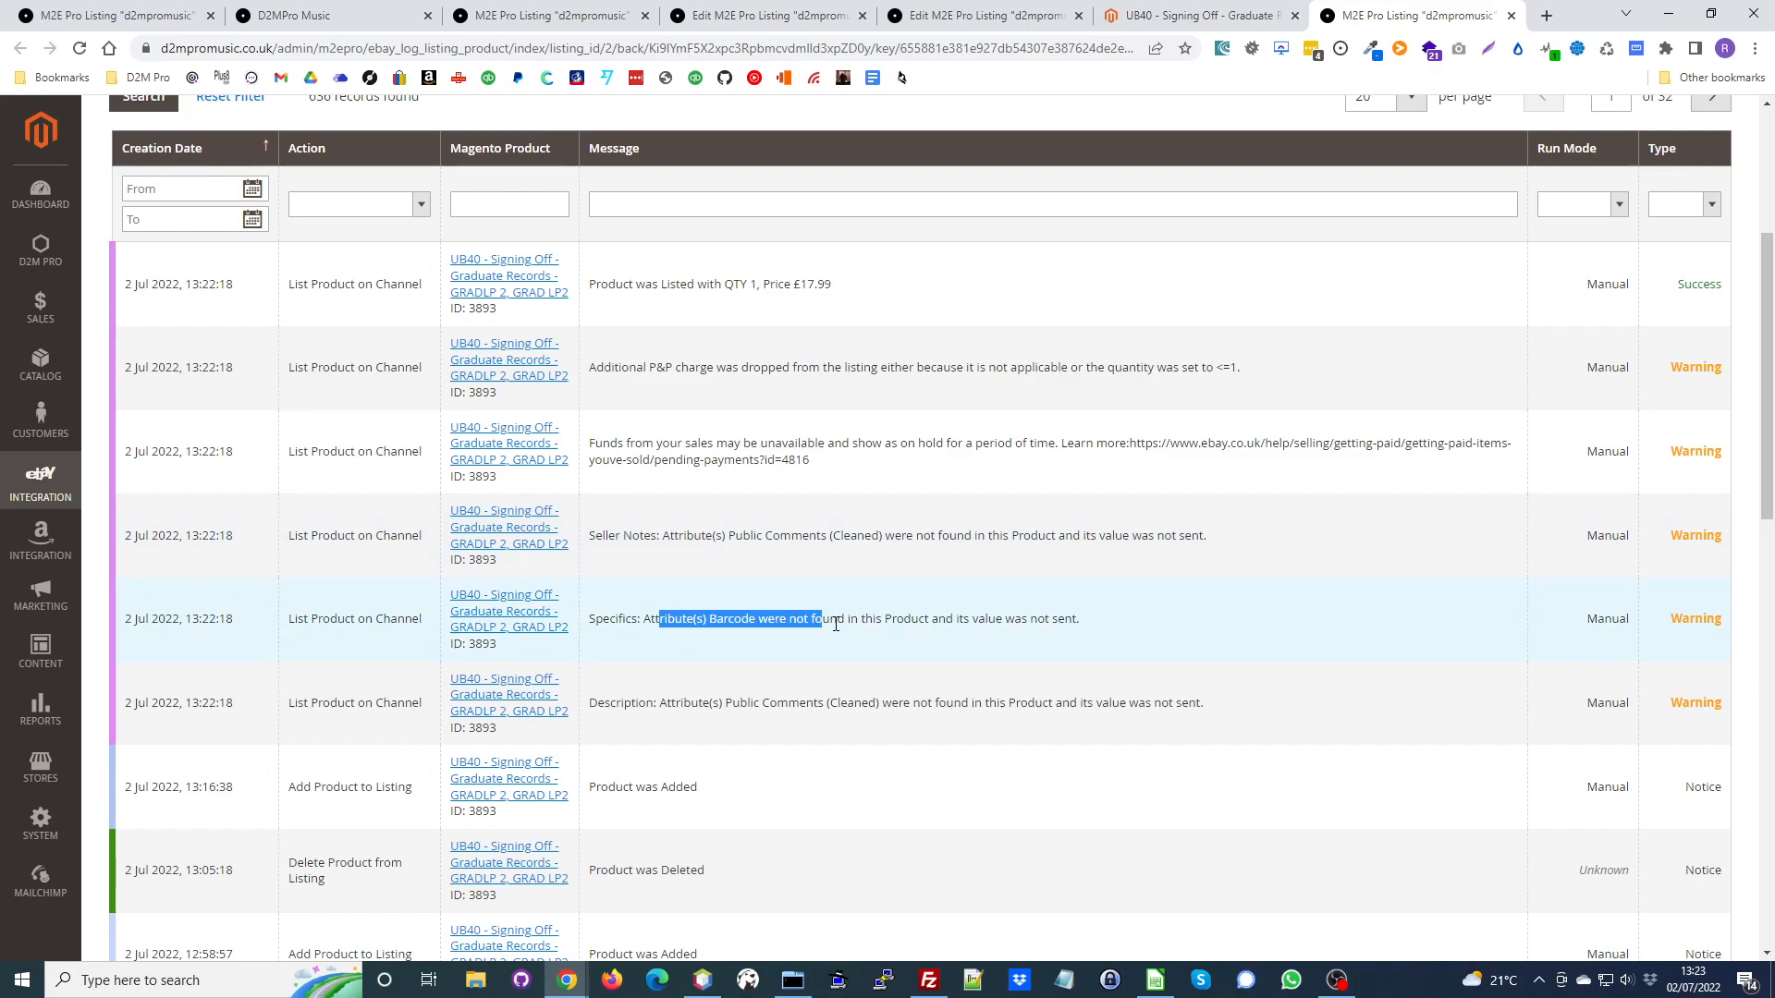
{"action": "scroll", "coordinate": [844, 583], "scroll_direction": "down", "scroll_amount": 1}
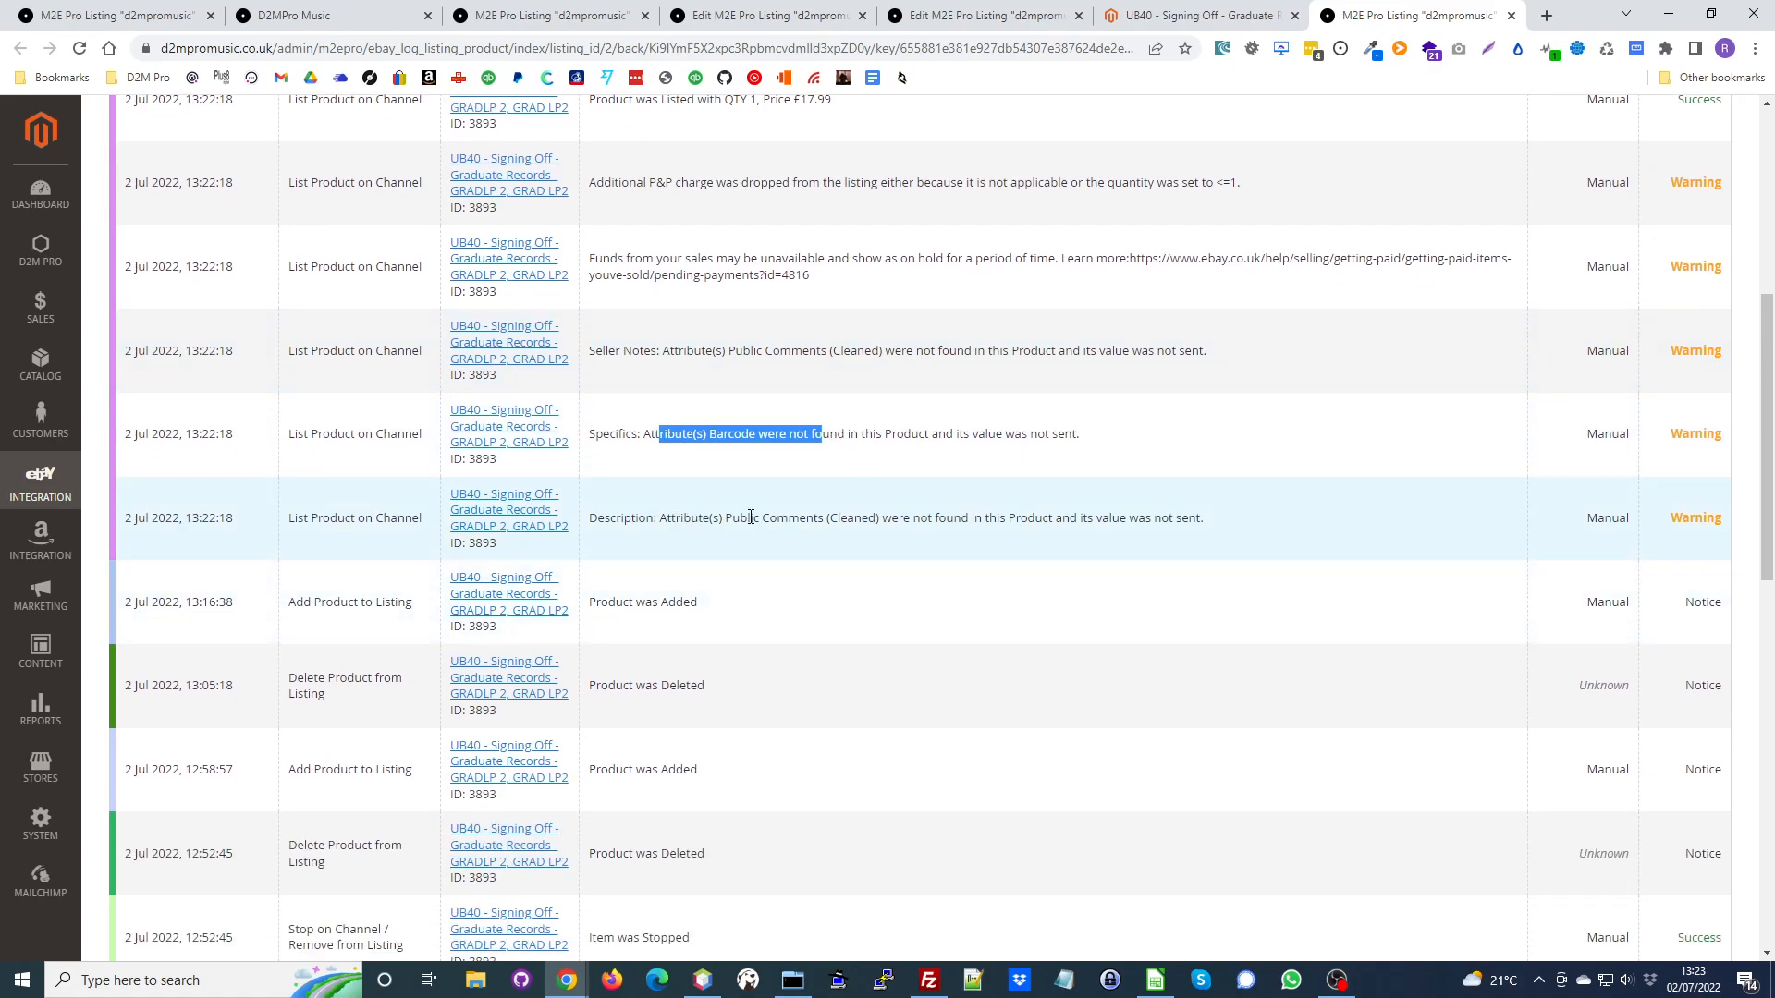
{"action": "left_click_drag", "start_coordinate": [802, 524], "coordinate": [954, 517]}
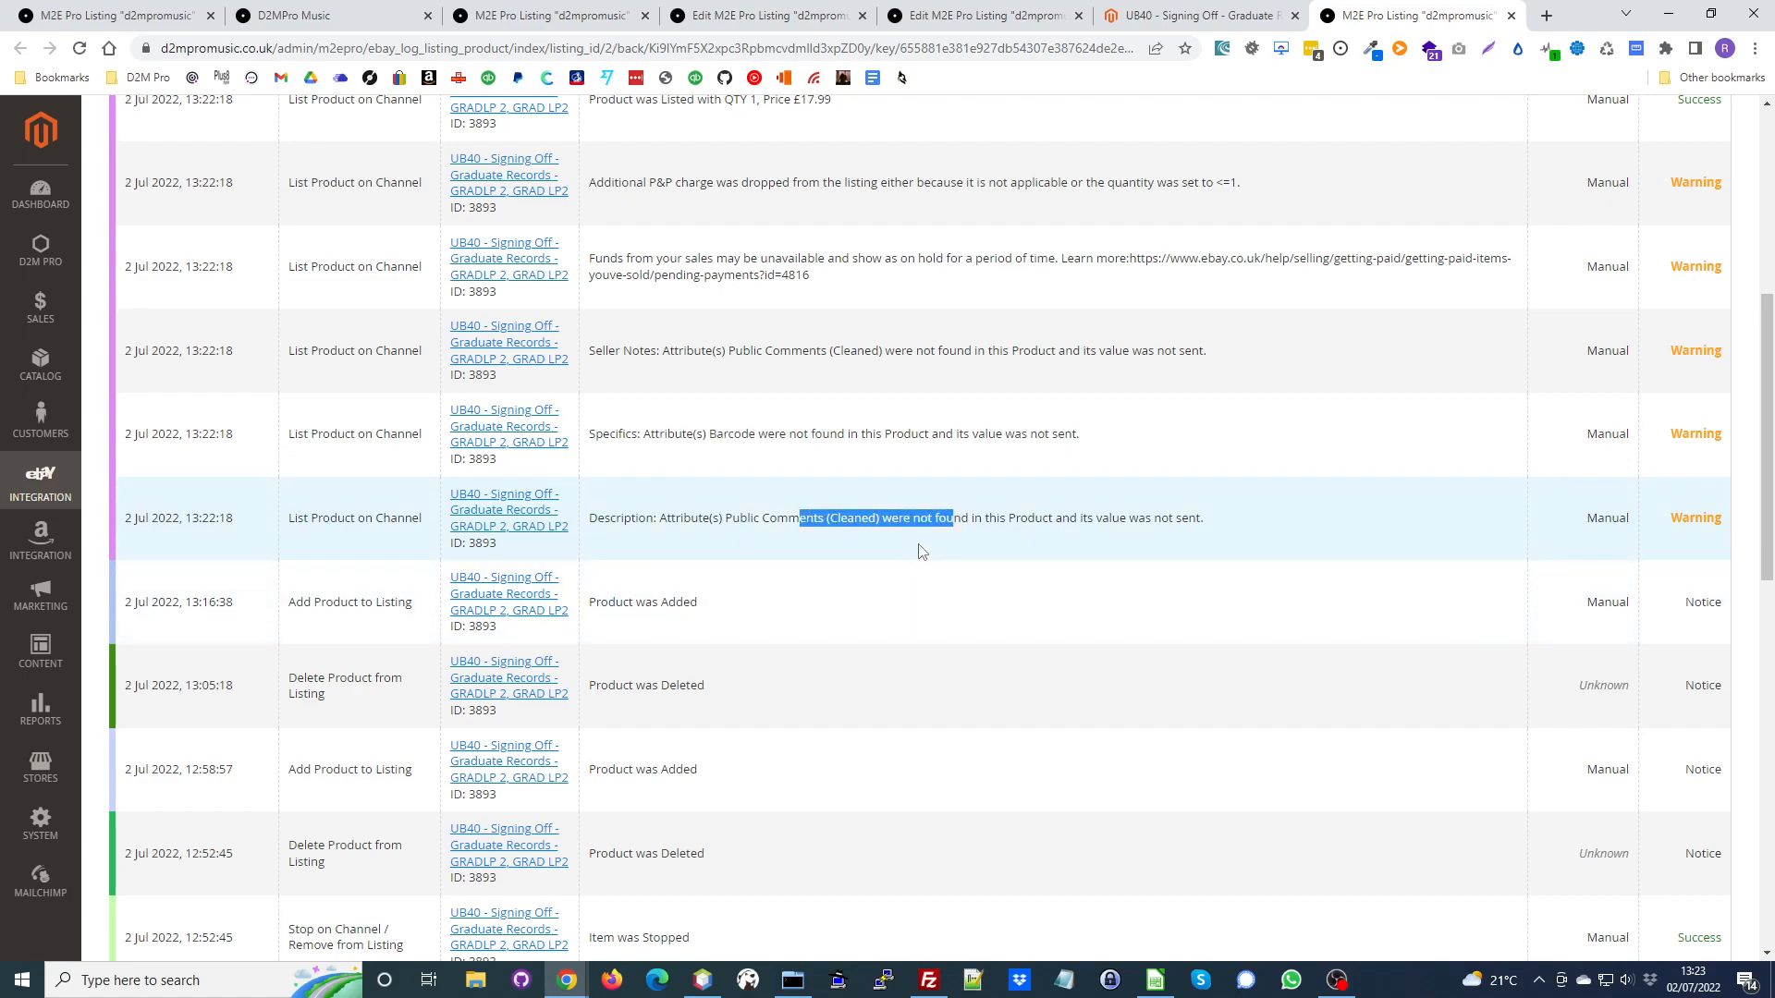
{"action": "scroll", "coordinate": [920, 613], "scroll_direction": "up", "scroll_amount": 2}
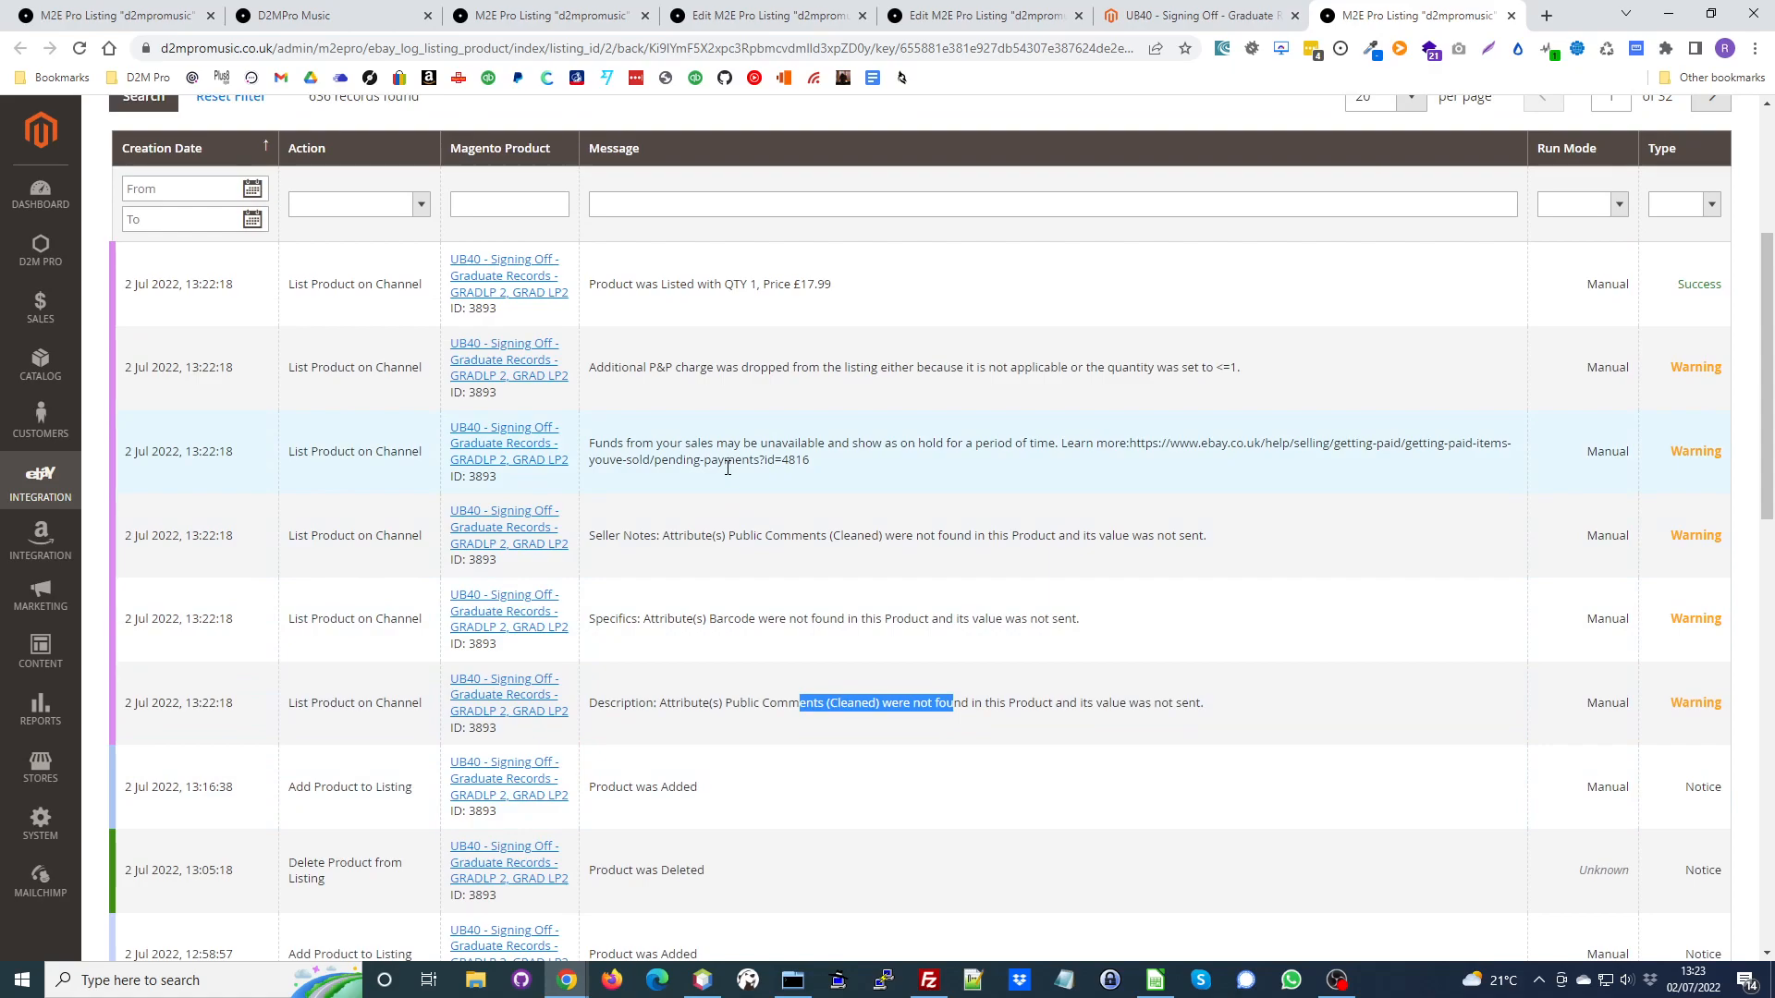
{"action": "scroll", "coordinate": [728, 467], "scroll_direction": "up", "scroll_amount": 3}
Back in the filtered listing, open the UB40 Signing Off product's live eBay page in a separate browser tab.
{"action": "left_click", "coordinate": [1169, 16]}
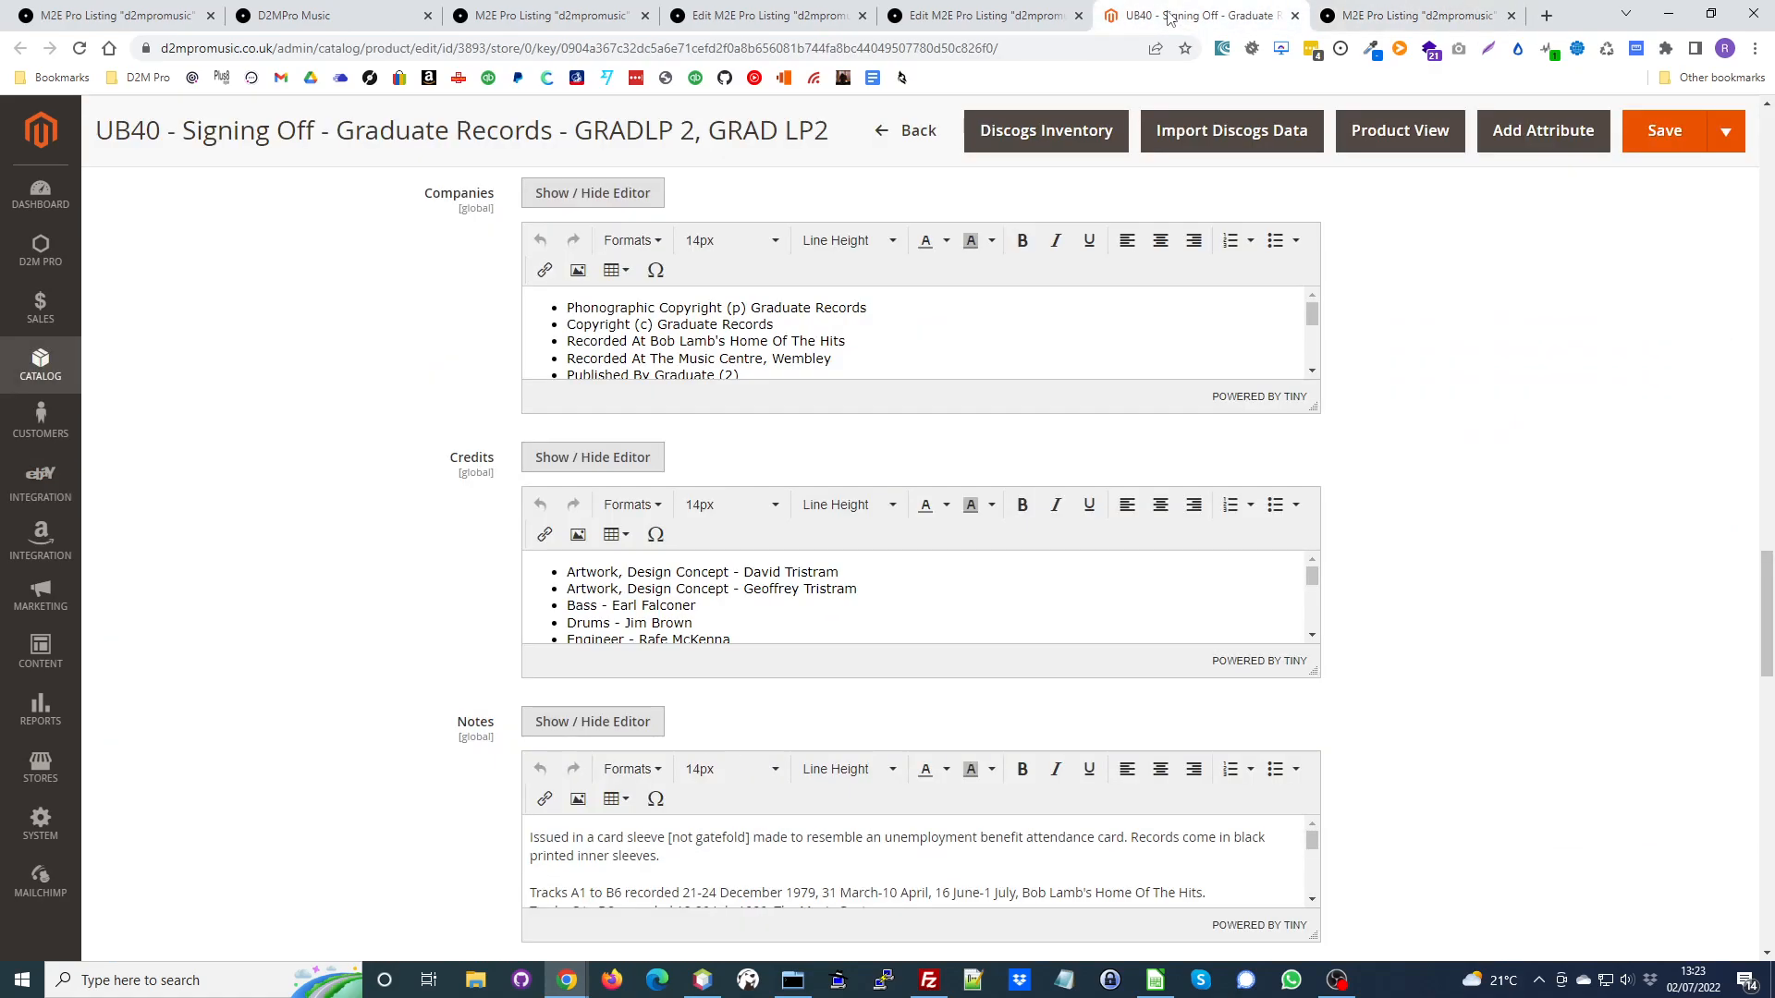
{"action": "left_click", "coordinate": [182, 15]}
{"action": "scroll", "coordinate": [664, 400], "scroll_direction": "down", "scroll_amount": 3}
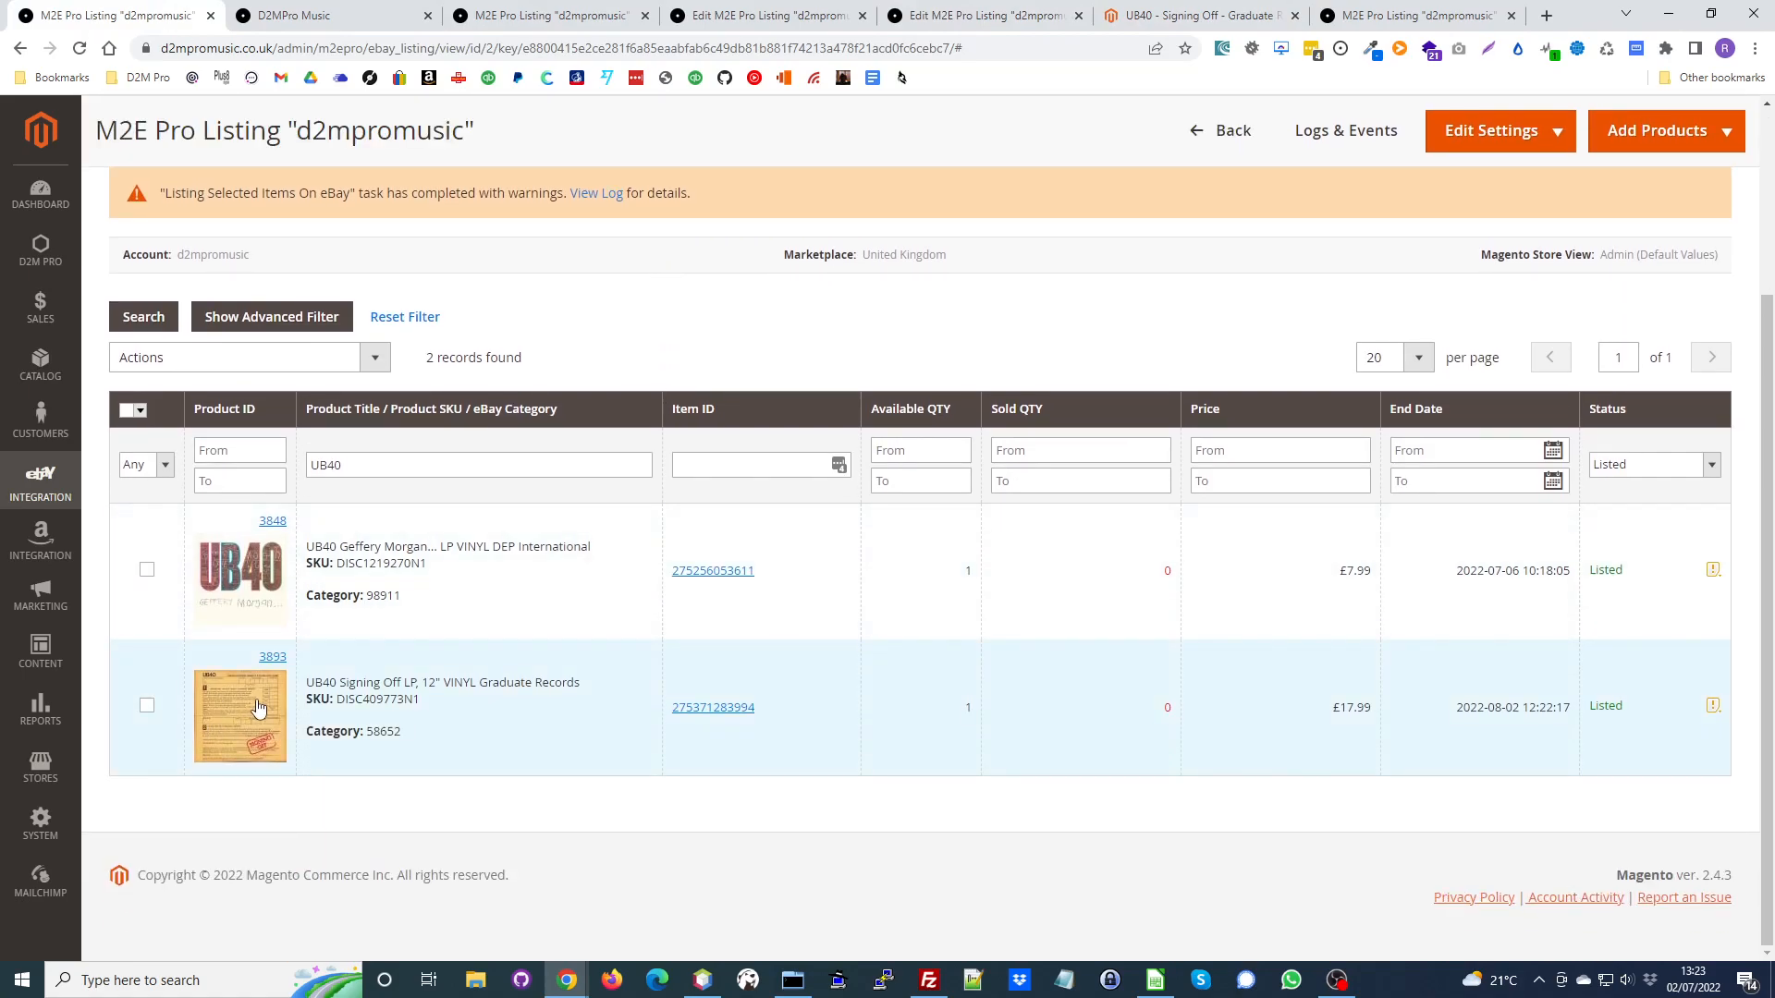
{"action": "middle_click", "coordinate": [724, 721]}
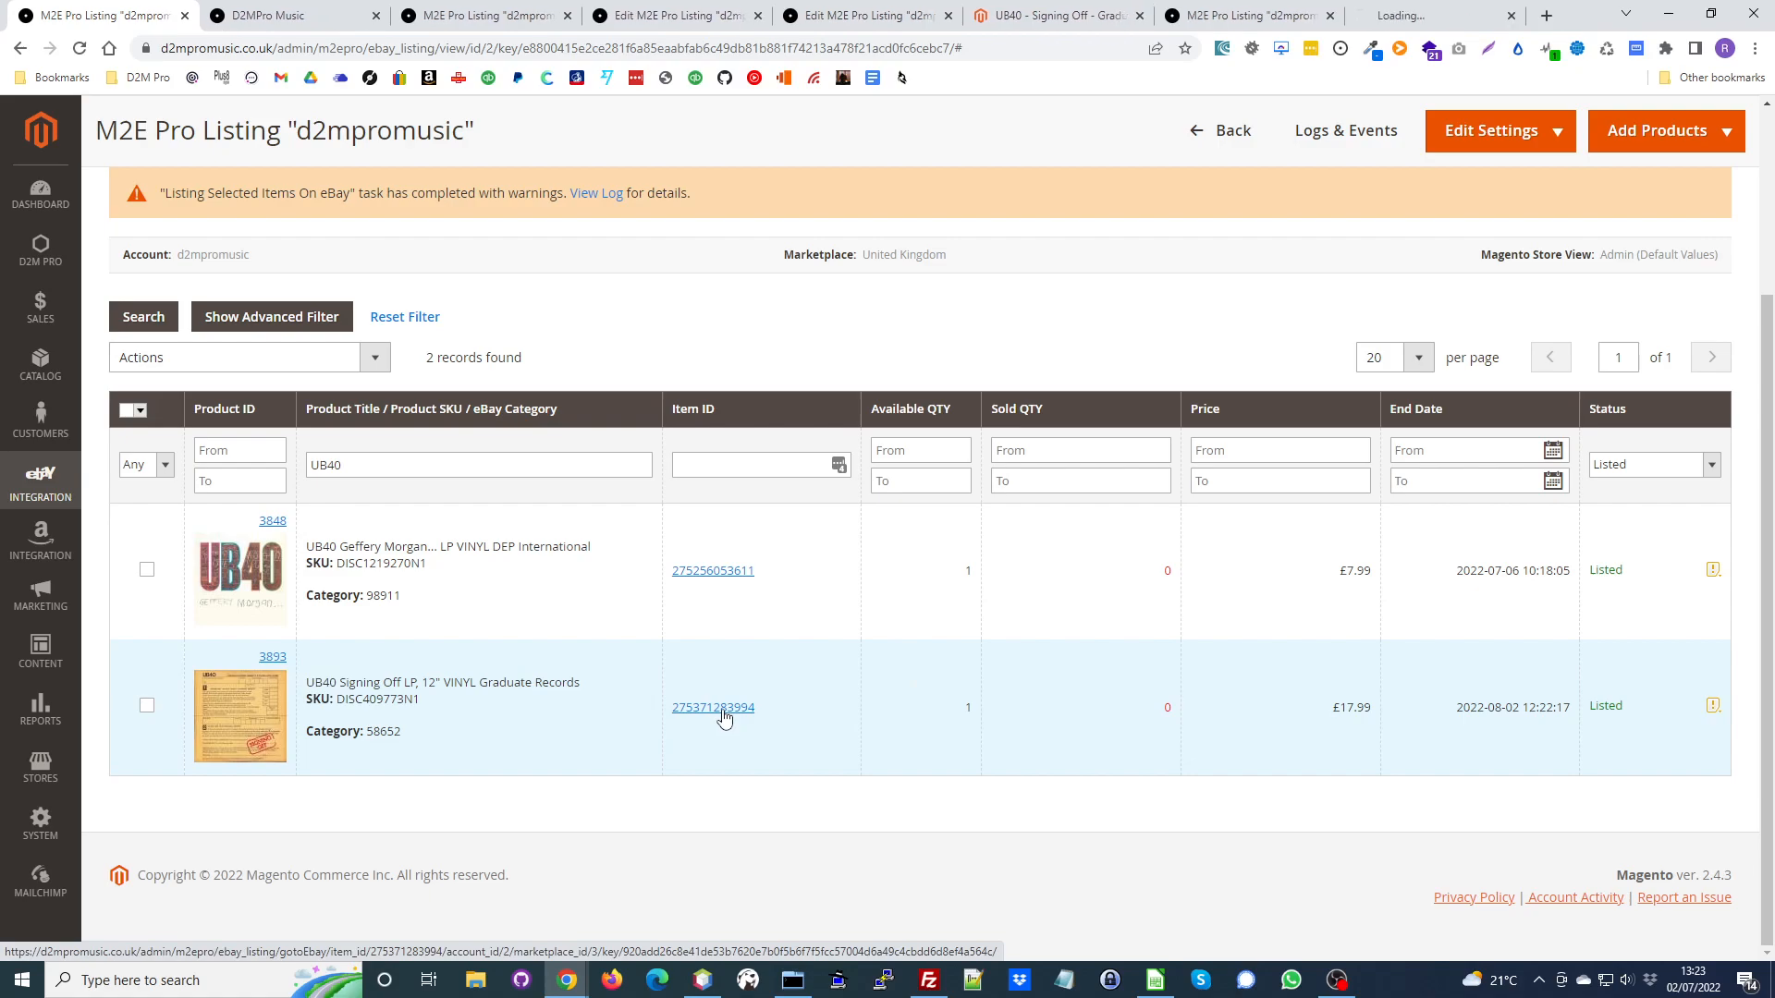
{"action": "left_click", "coordinate": [1399, 19]}
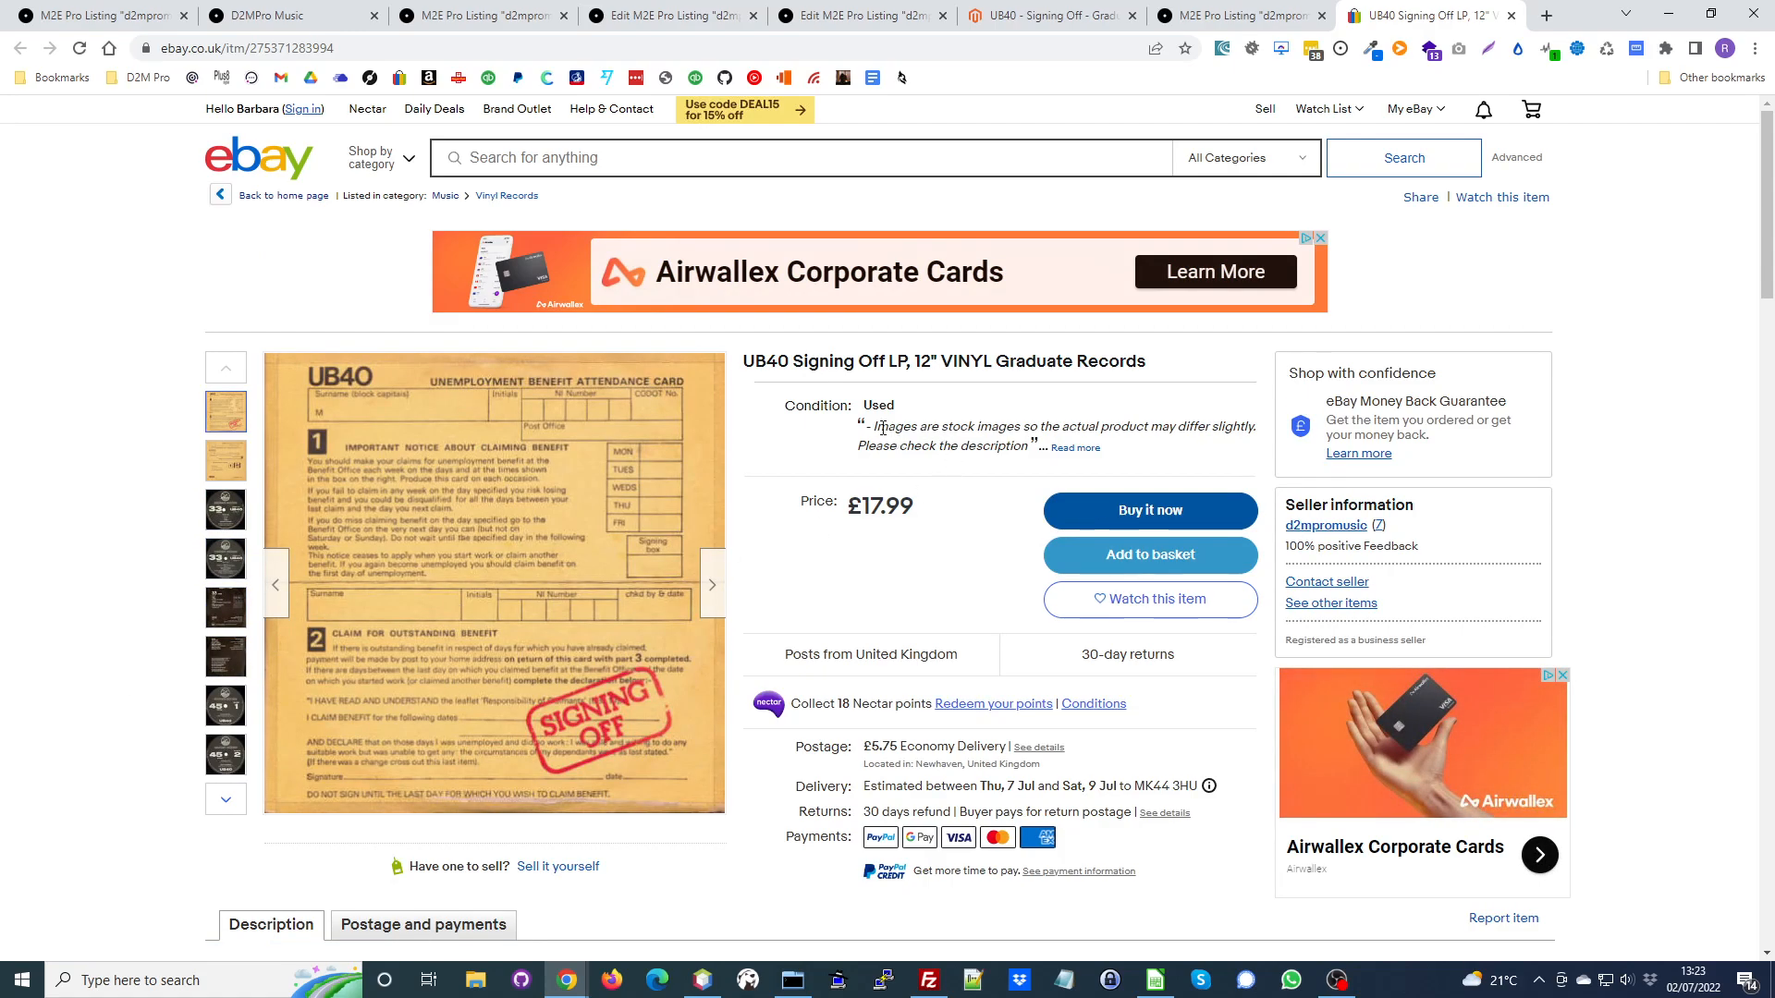
Review the eBay page's condition note, item specifics, tracklist and grading description, and return to the M2E Pro listing.
{"action": "left_click_drag", "start_coordinate": [881, 428], "coordinate": [1110, 428]}
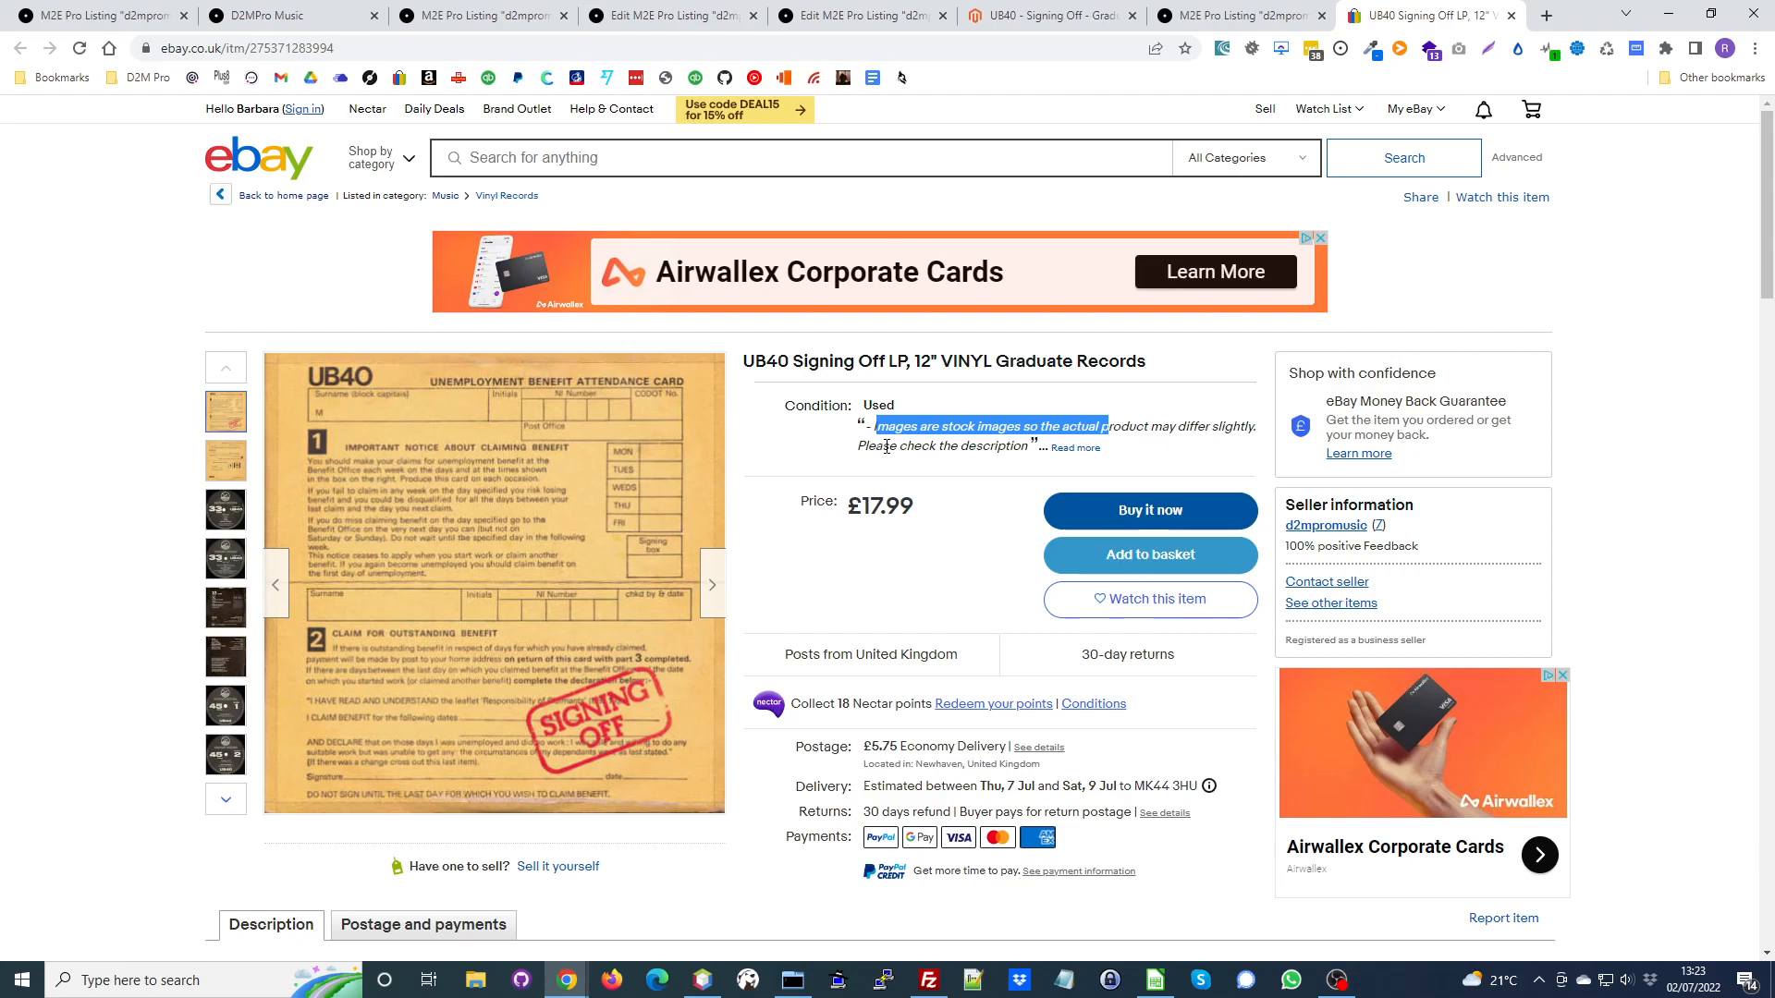
{"action": "scroll", "coordinate": [885, 446], "scroll_direction": "down", "scroll_amount": 12}
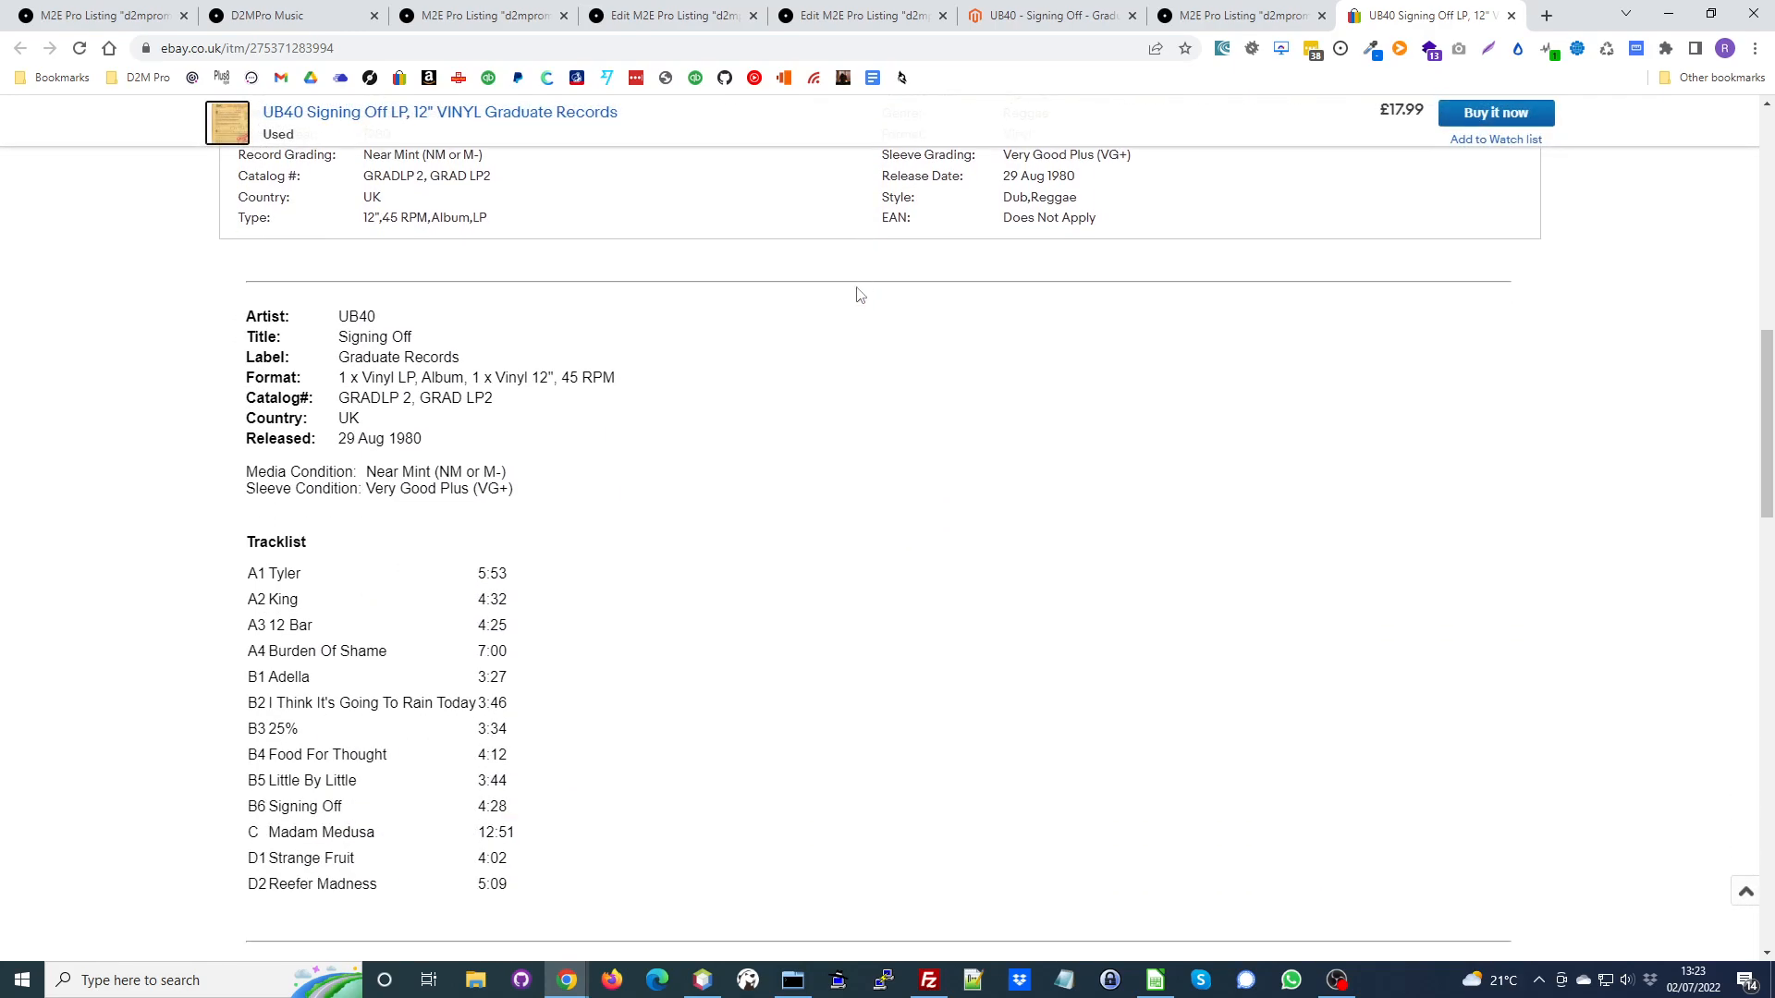
{"action": "scroll", "coordinate": [358, 627], "scroll_direction": "down", "scroll_amount": 8}
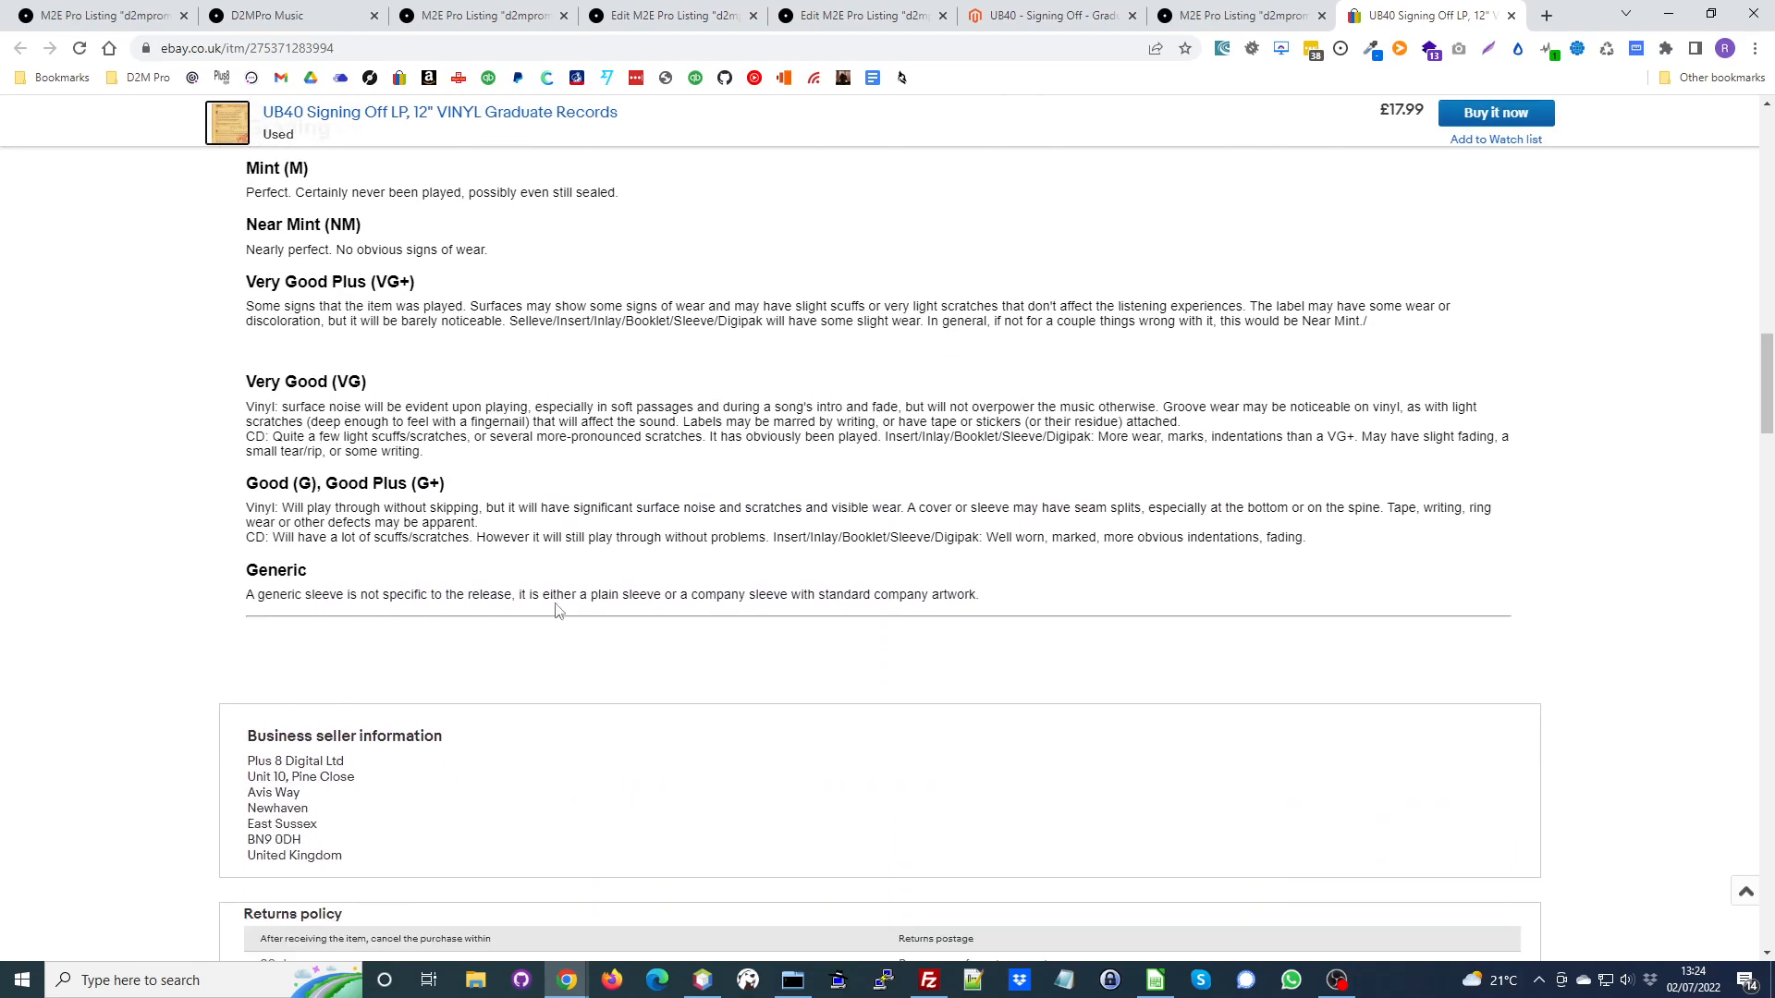
{"action": "scroll", "coordinate": [906, 612], "scroll_direction": "up", "scroll_amount": 15}
{"action": "scroll", "coordinate": [906, 612], "scroll_direction": "up", "scroll_amount": 5}
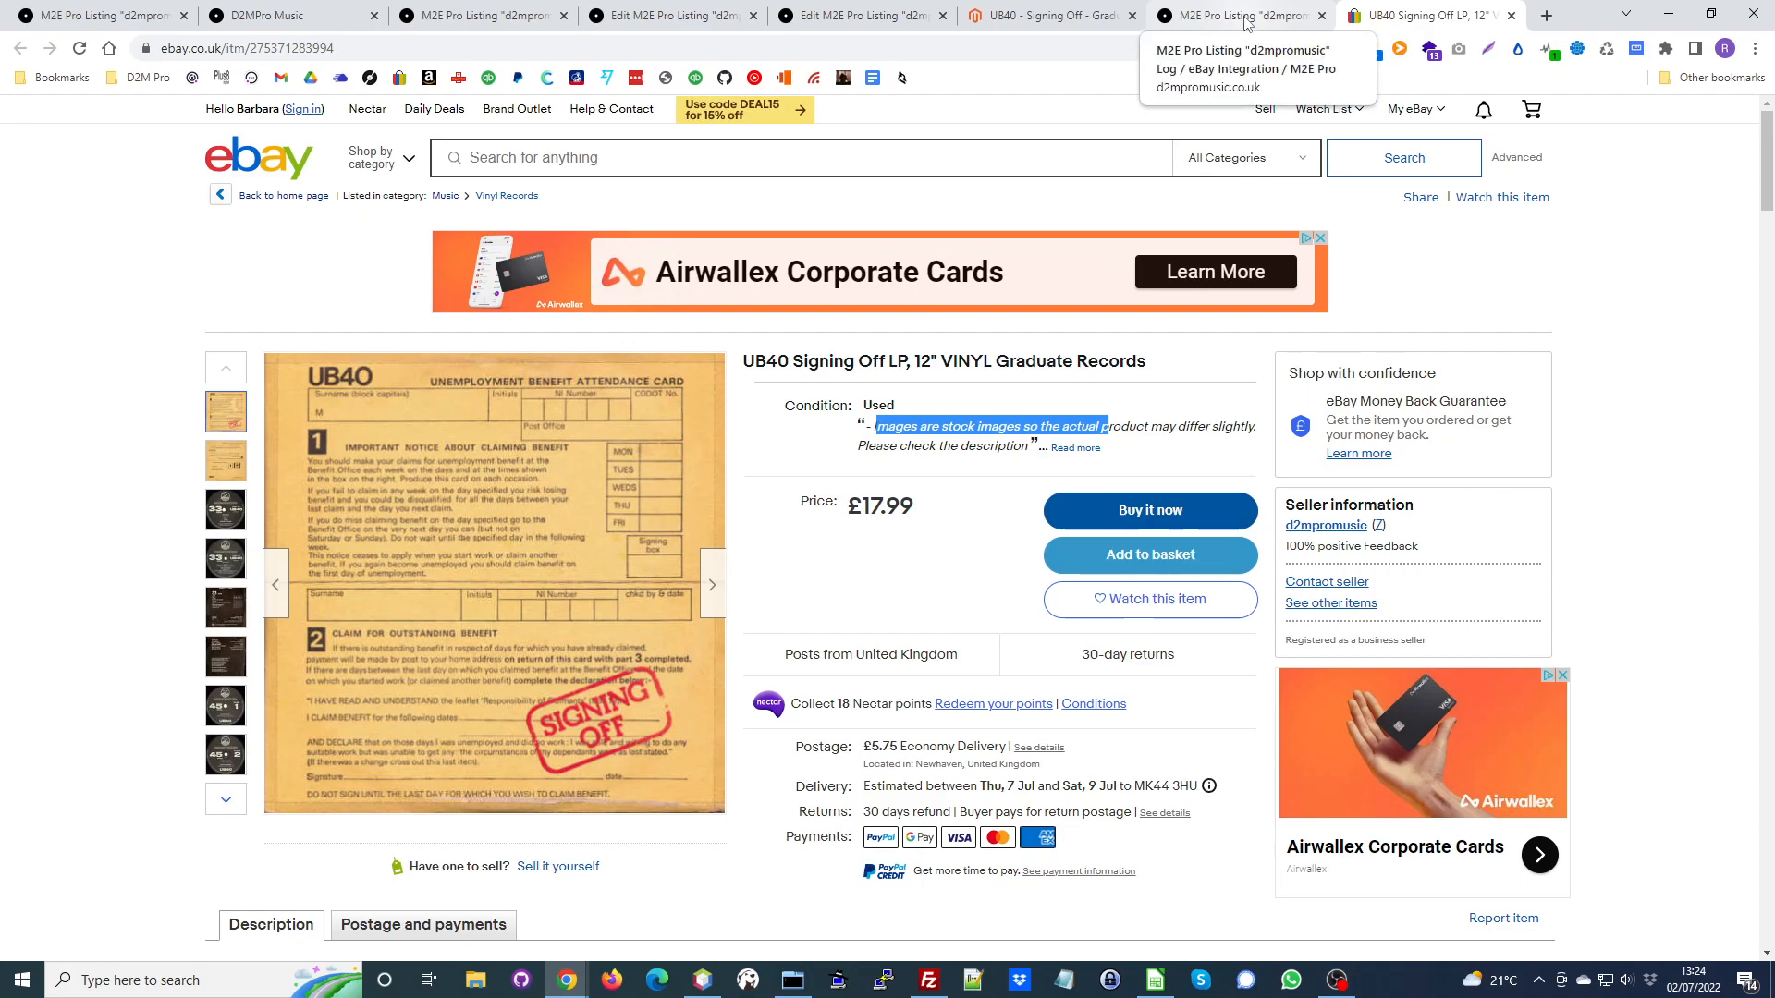
{"action": "left_click", "coordinate": [74, 15]}
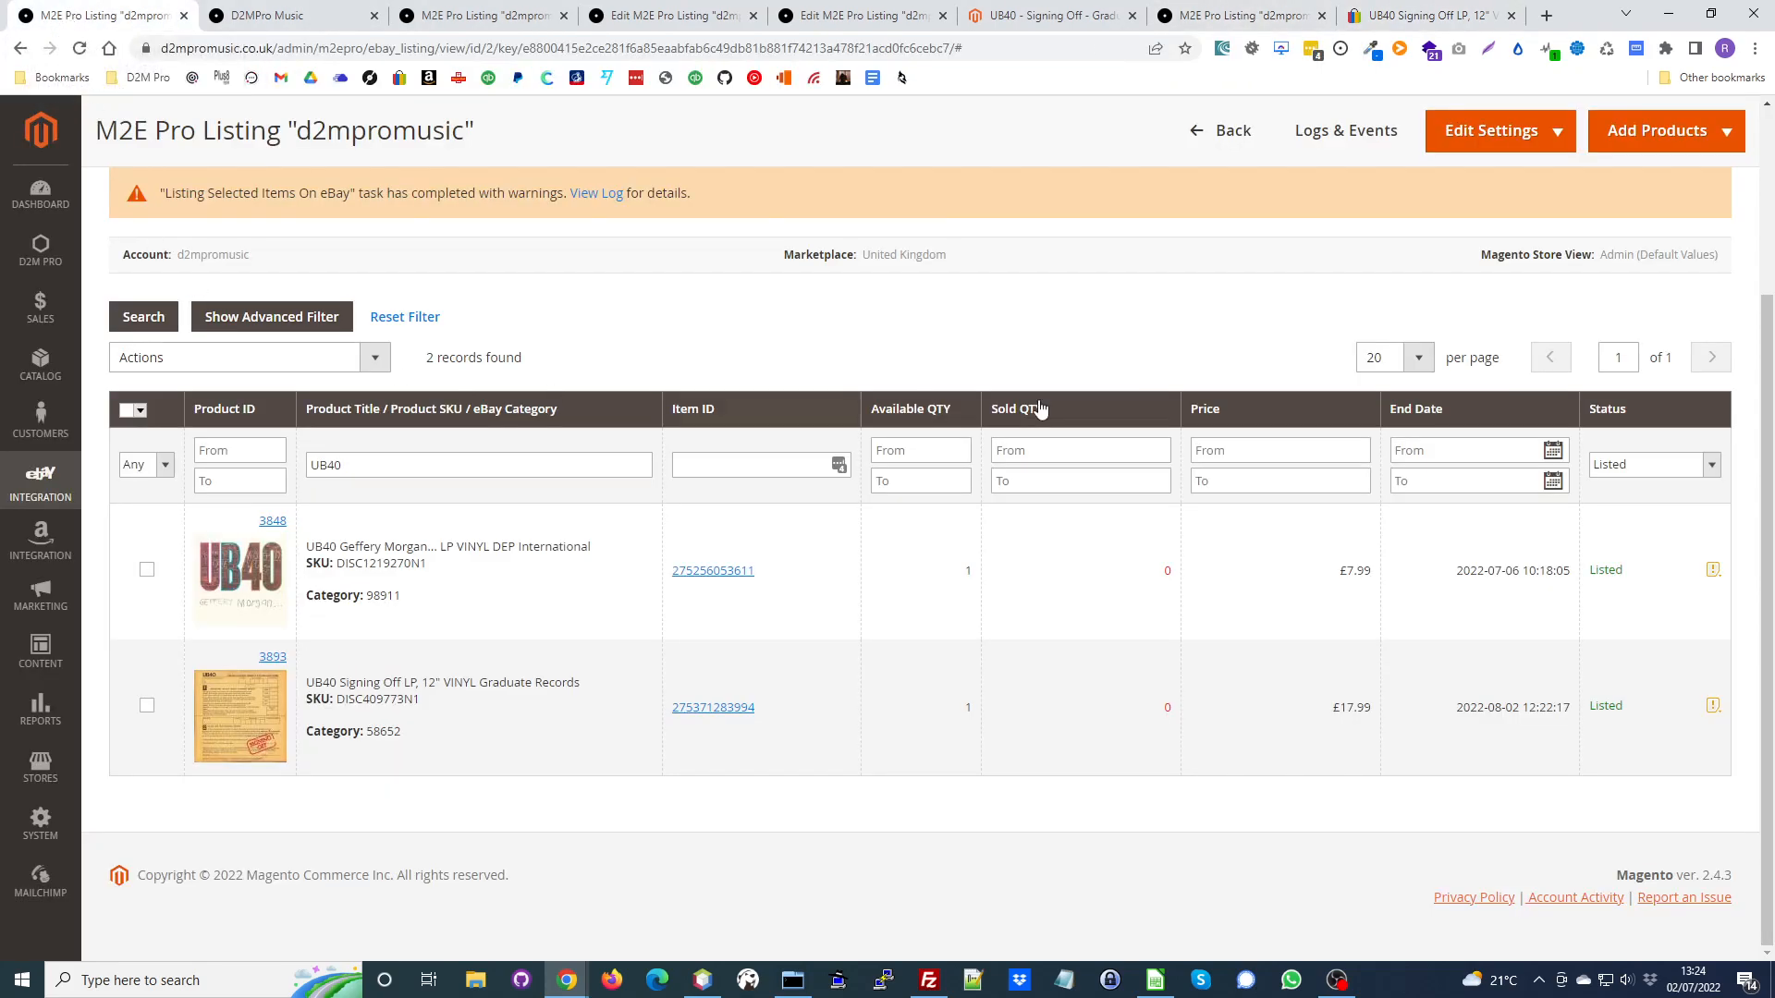